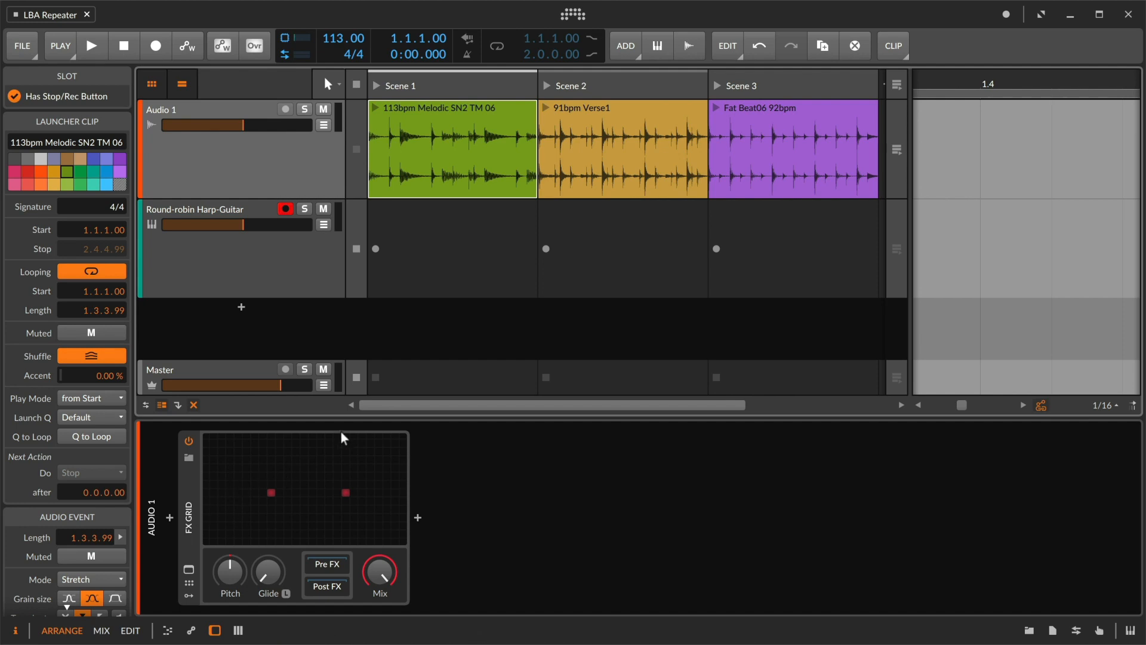
- Launch the "113bpm Melodic SN2 TM 06" clip on Audio 1 and open the track's FX Grid for editing
click(377, 110)
click(316, 479)
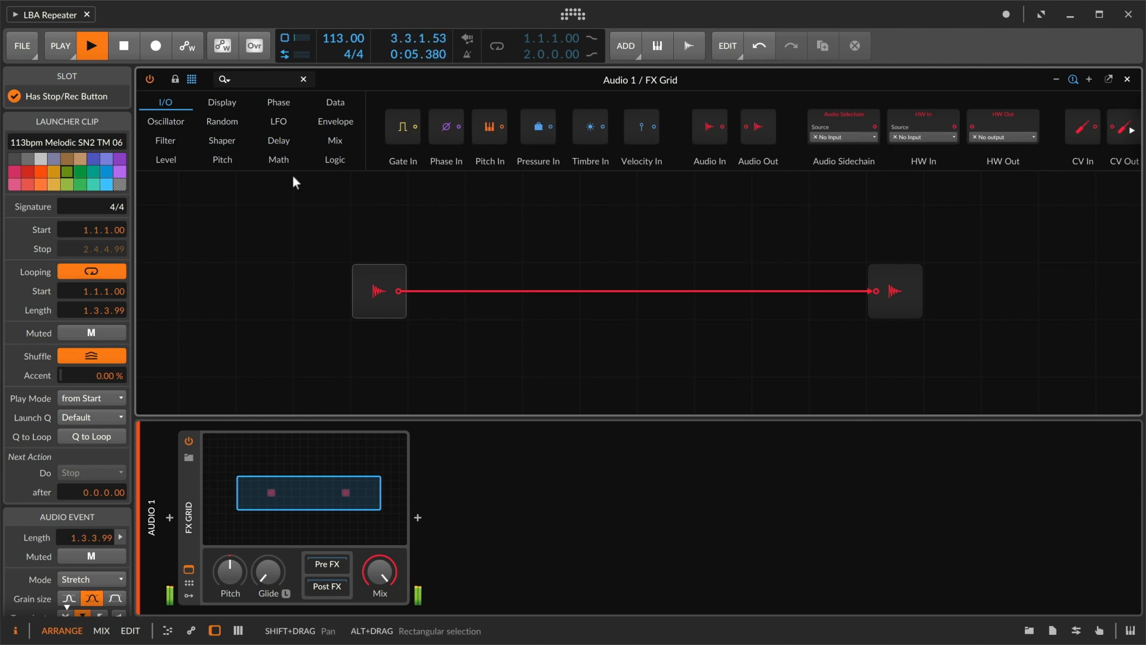
- Insert a Long Delay module between the audio input and output, and enlarge the grid editor by hiding the device chain
click(282, 138)
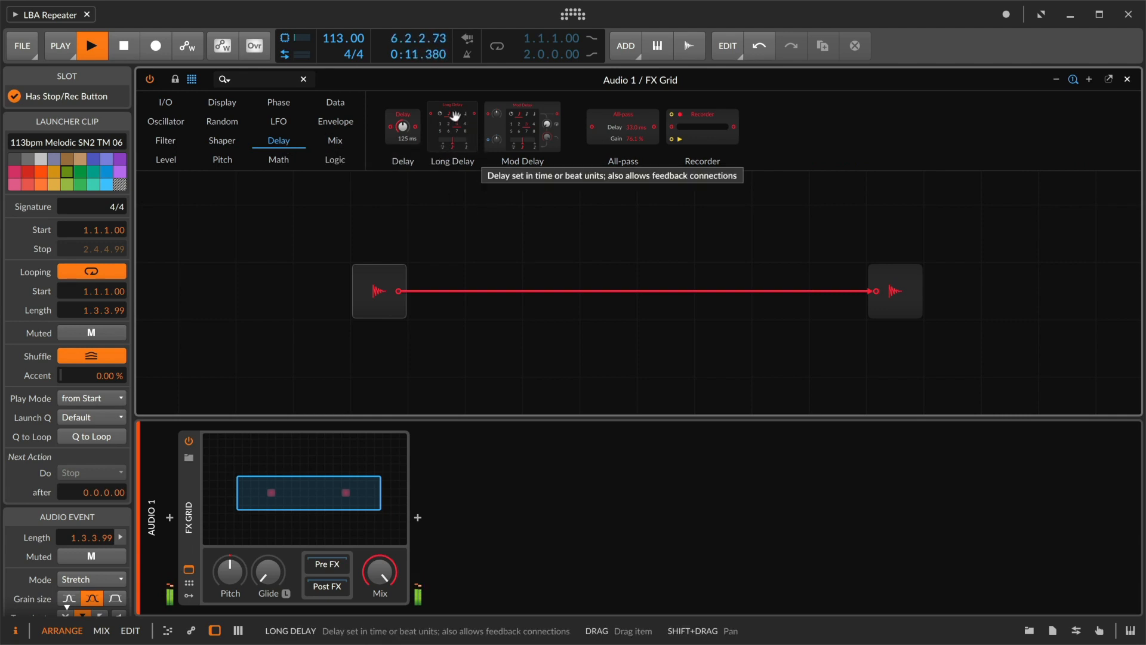
drag(455, 116, 865, 287)
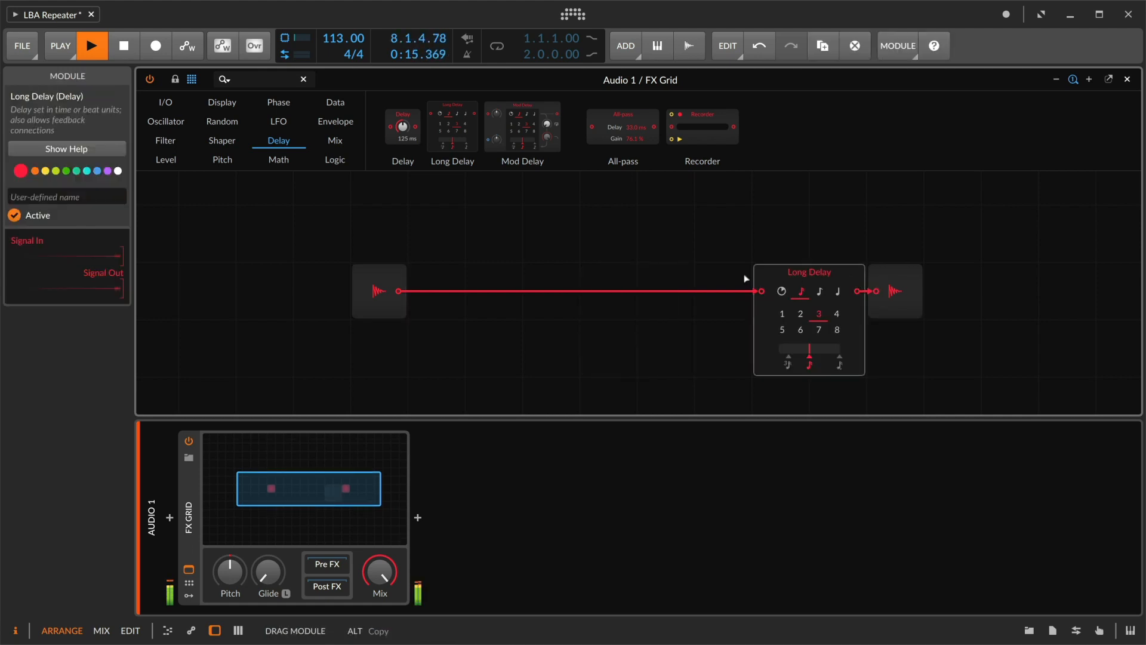
drag(745, 278, 716, 276)
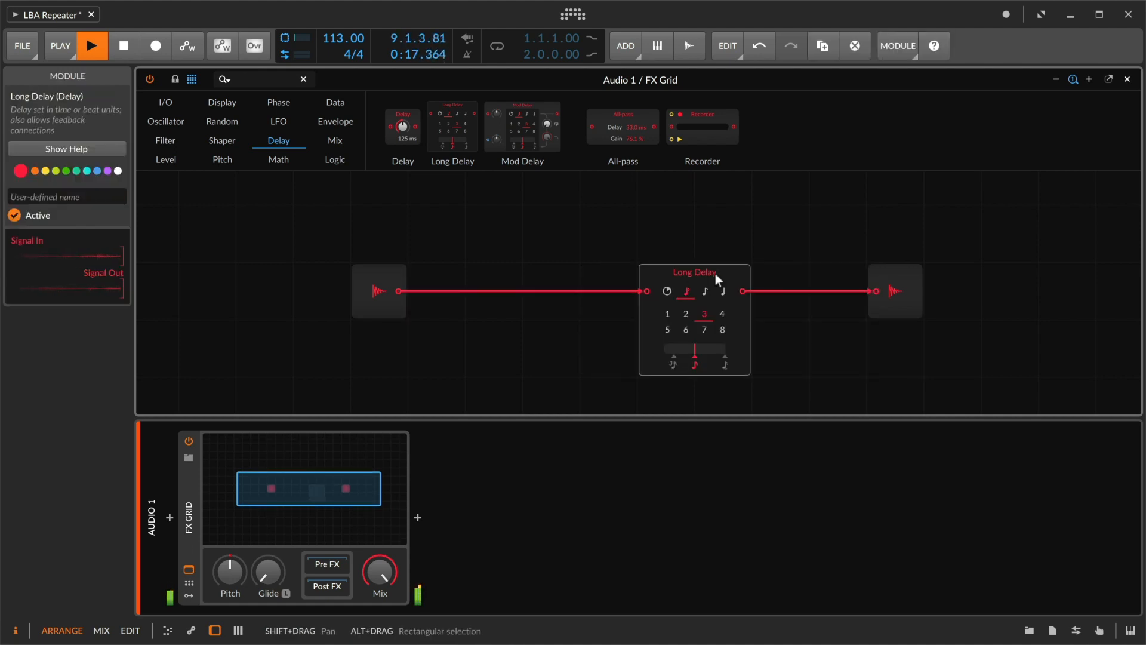
key(d)
key(d)
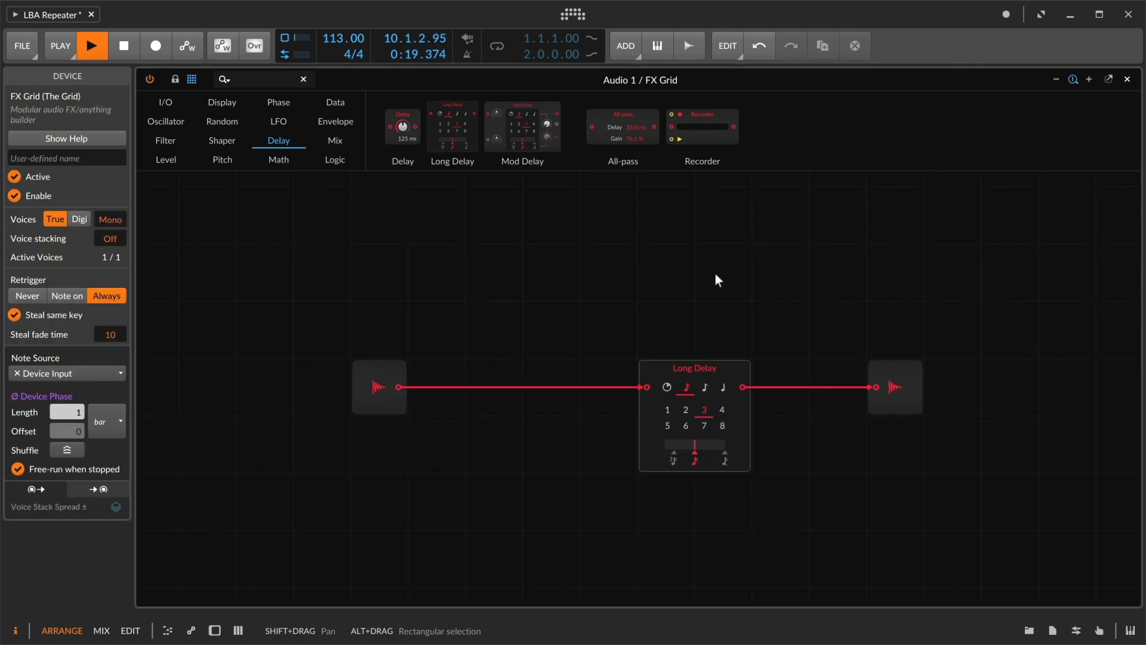
scroll(690, 332, down, 2)
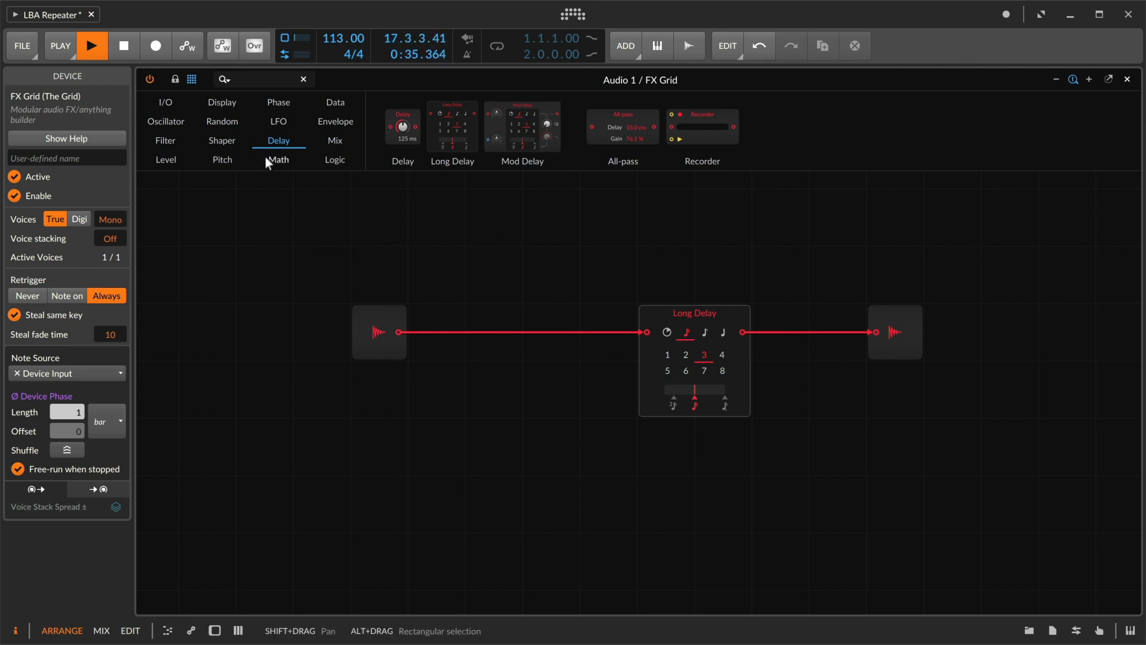
- Add a Blend module mixing the dry input with the Long Delay output, route it to the audio output, and set it to 71:29
click(340, 141)
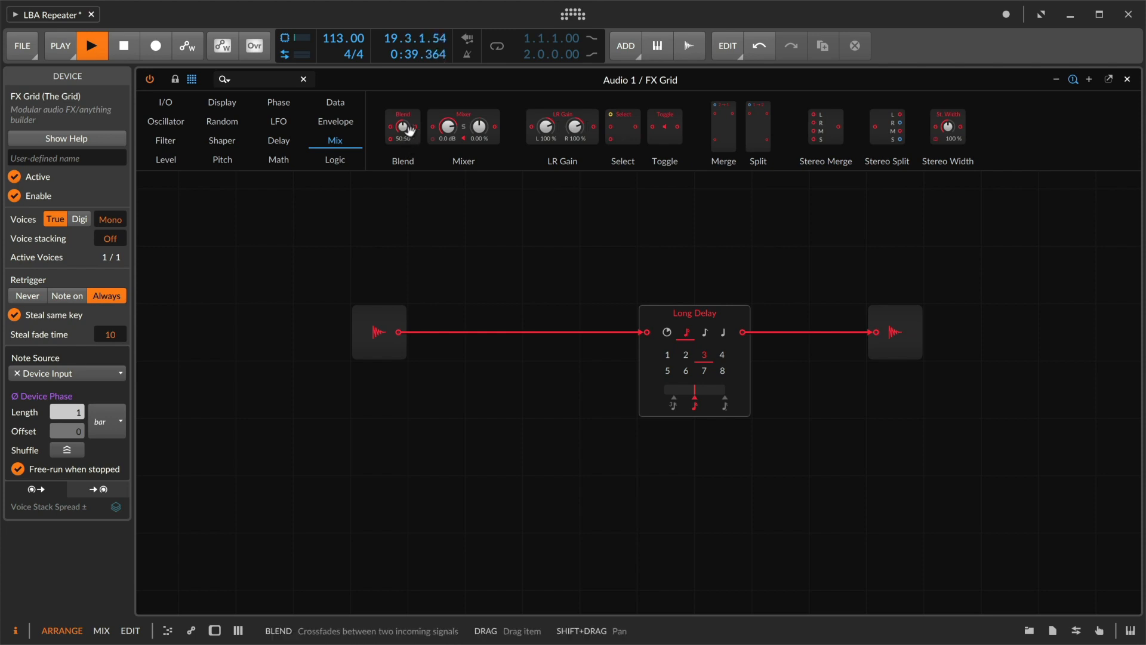
drag(409, 130, 730, 279)
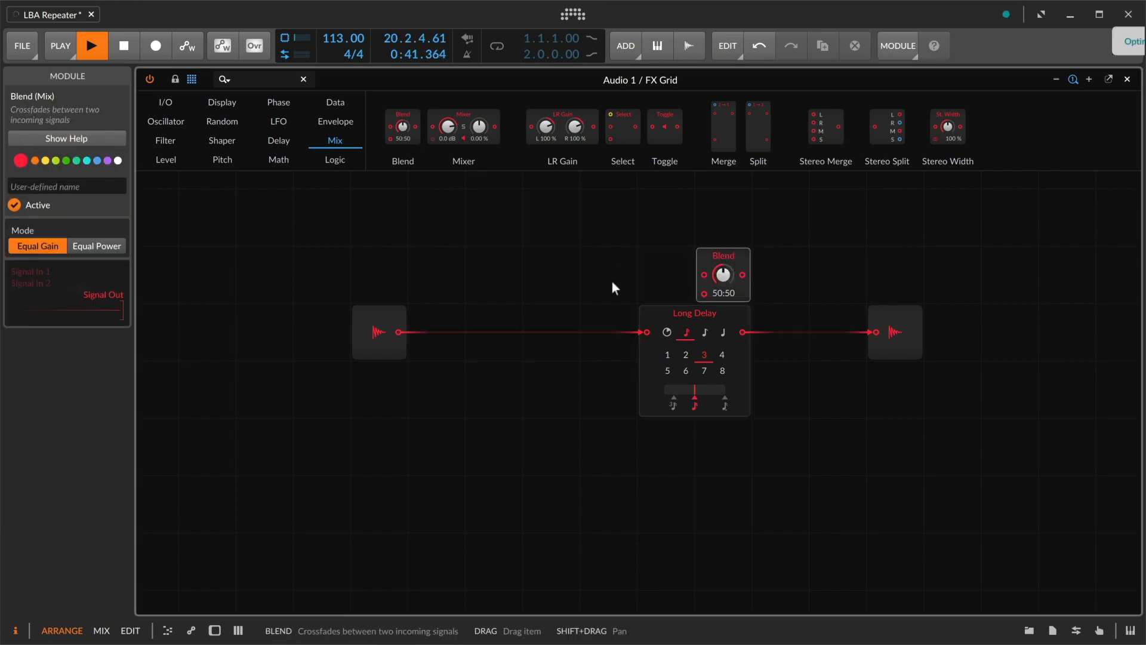
drag(398, 331, 777, 258)
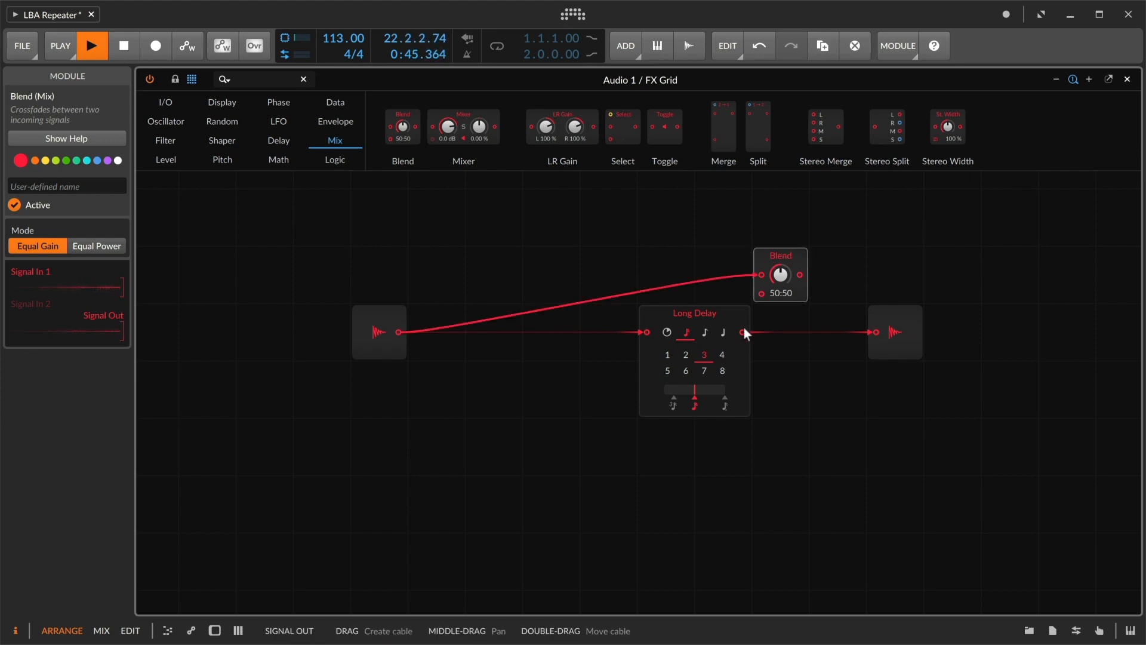
drag(744, 328, 880, 331)
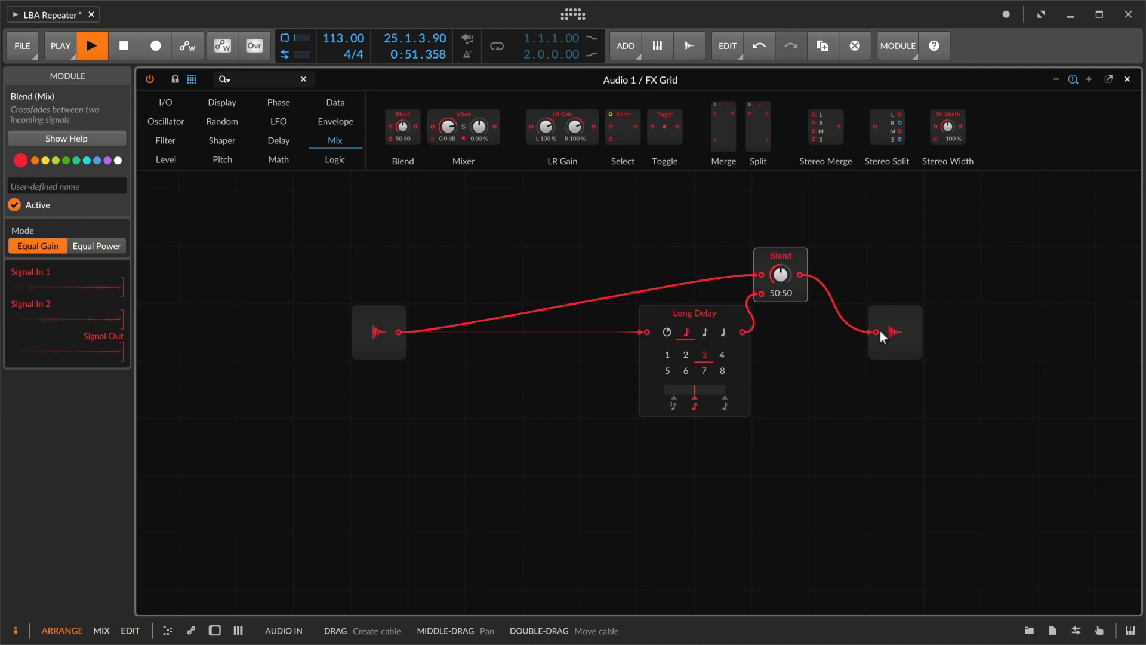
mouse_move(777, 274)
mouse_down()
mouse_move(778, 290)
mouse_move(776, 275)
mouse_up()
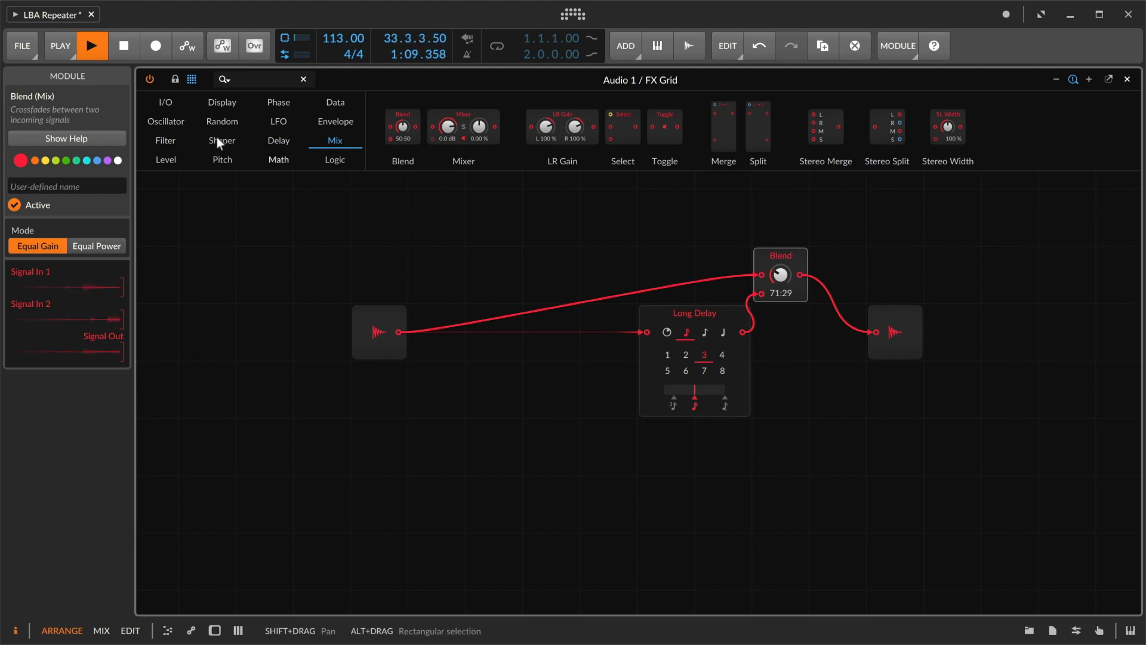
- Build a feedback loop from Long Delay through a Gain - Vol module, added back into the delay's input, with the gain at -13.1 dB
click(170, 159)
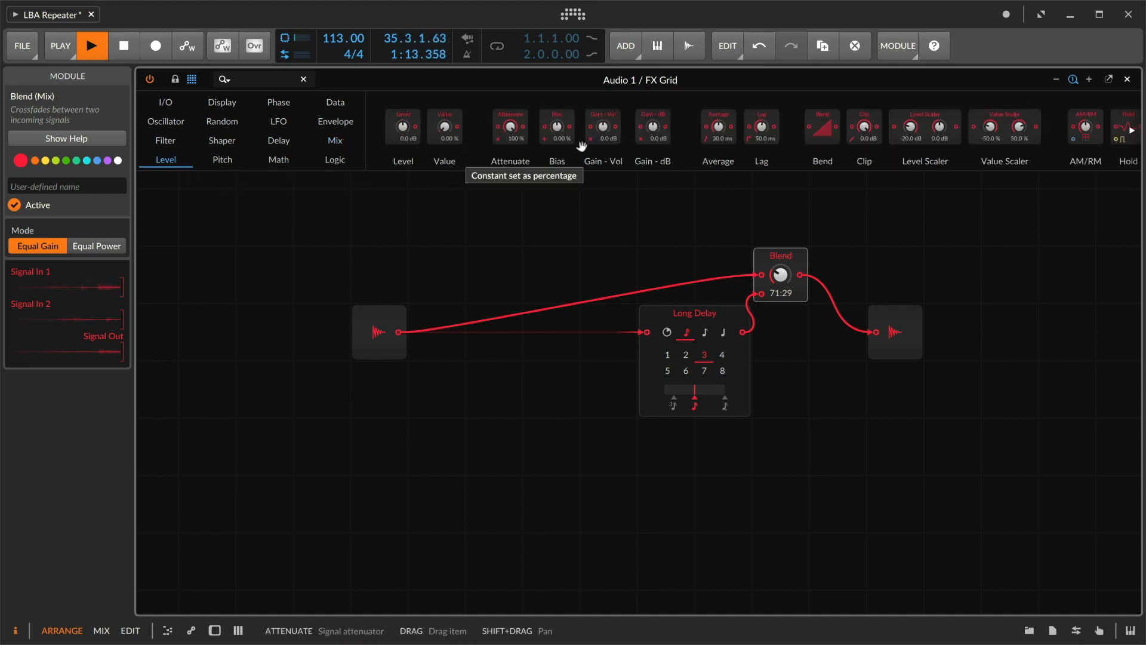
drag(634, 145, 609, 460)
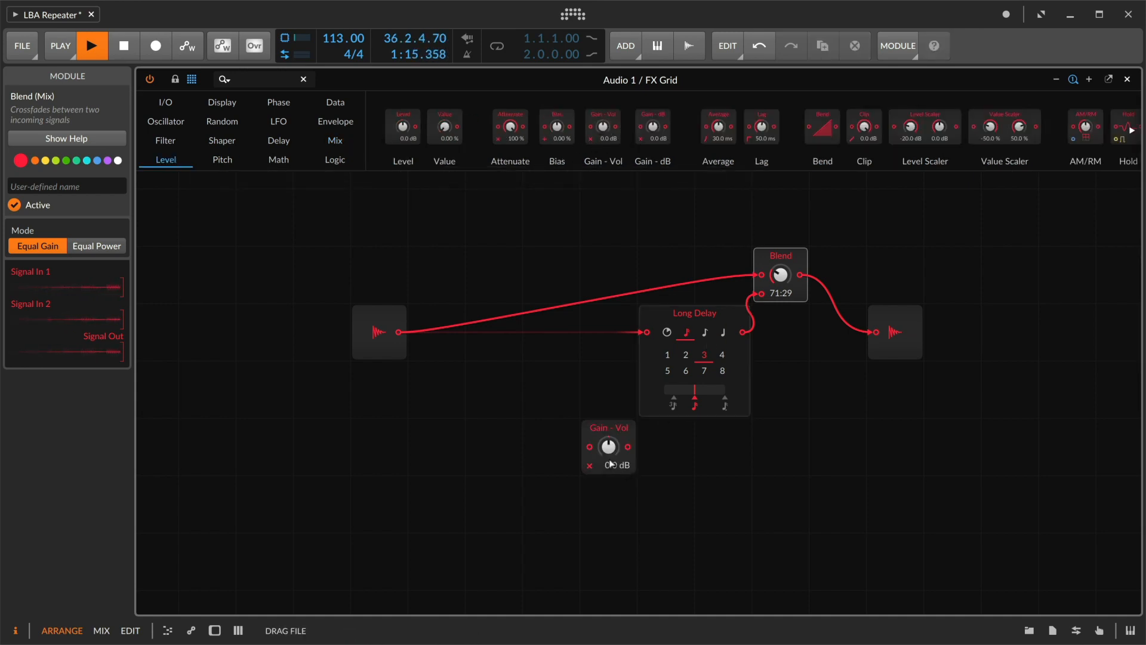
drag(742, 332, 642, 336)
key(alt)
key(ctrl)
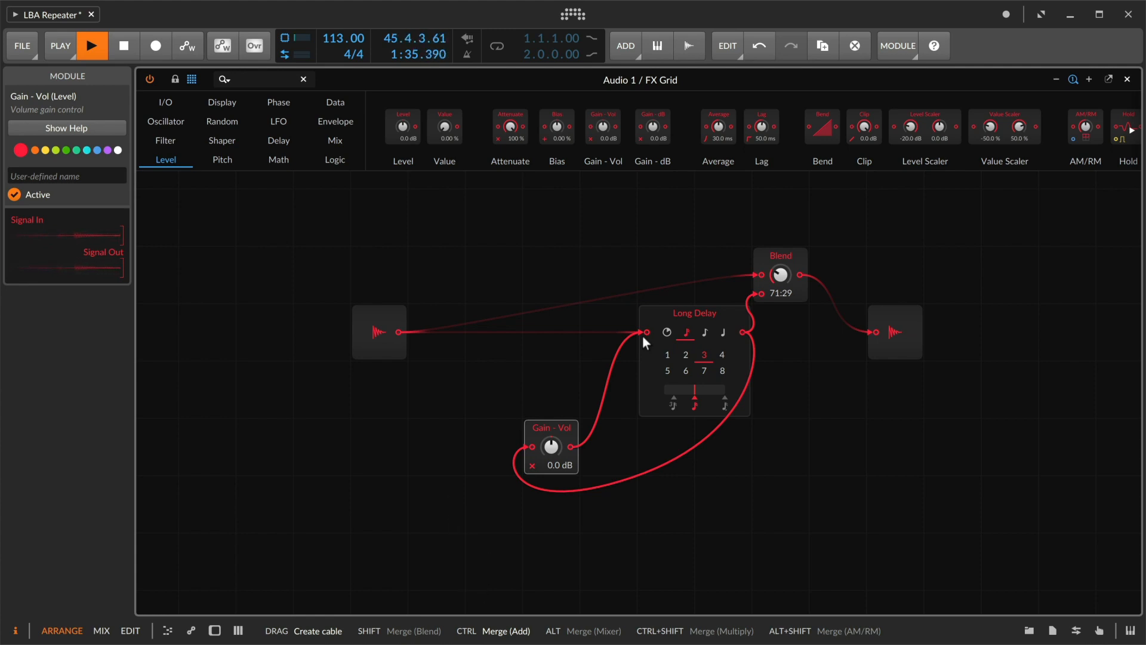
drag(642, 336, 642, 335)
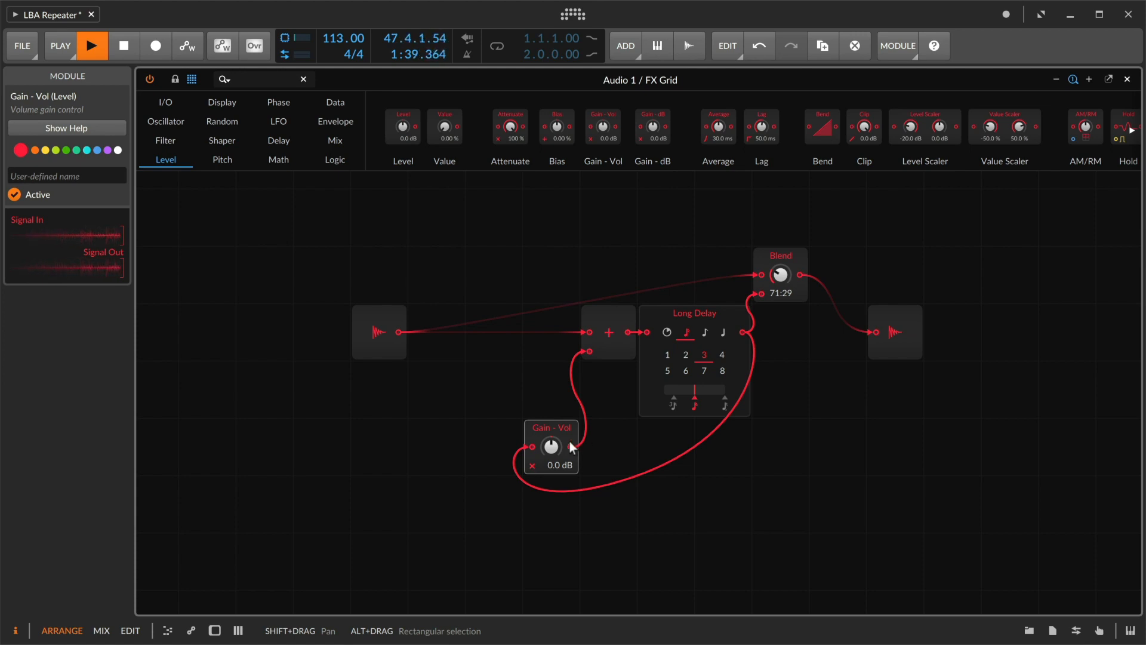
drag(551, 447, 551, 472)
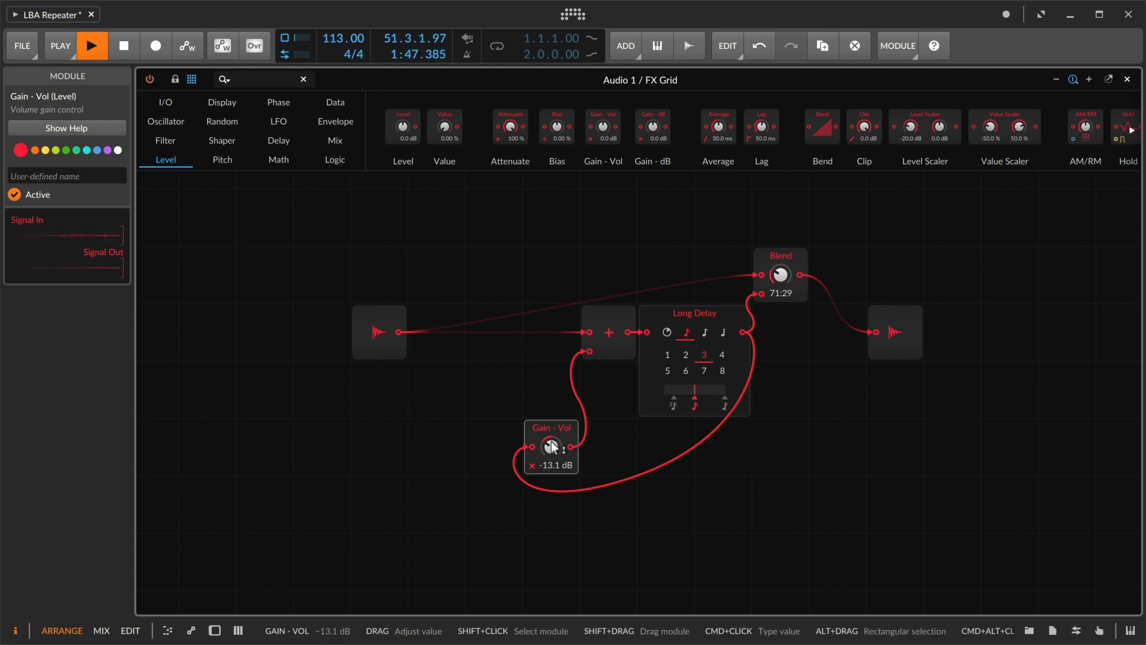
- Stop playback and delete the Blend module before the audio output
key(space)
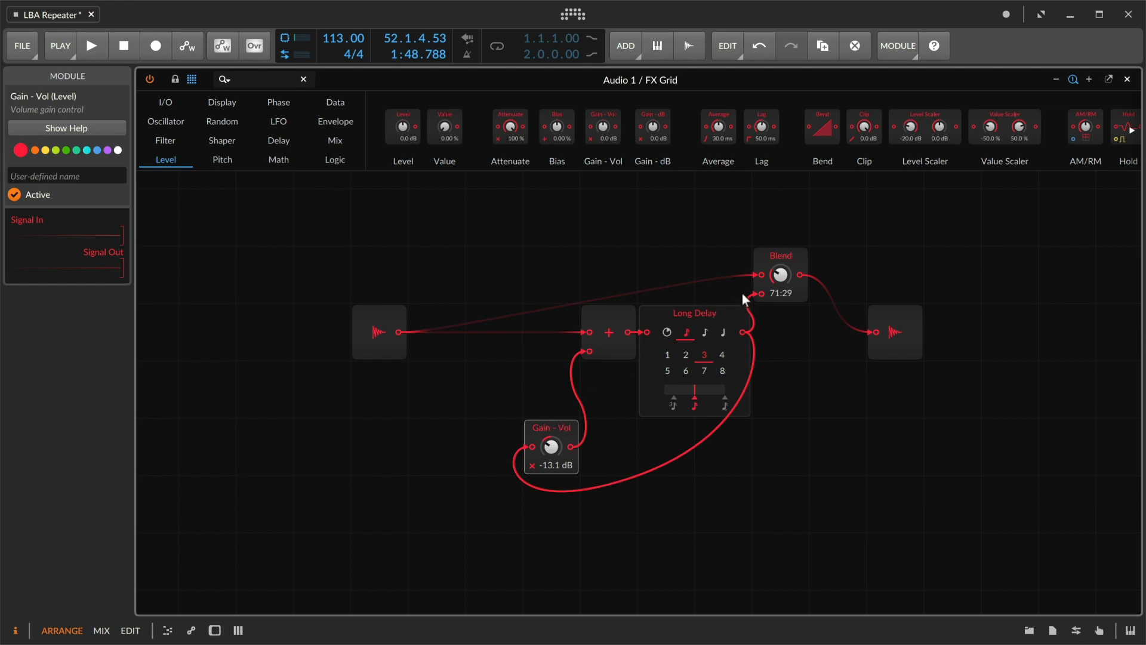
click(782, 256)
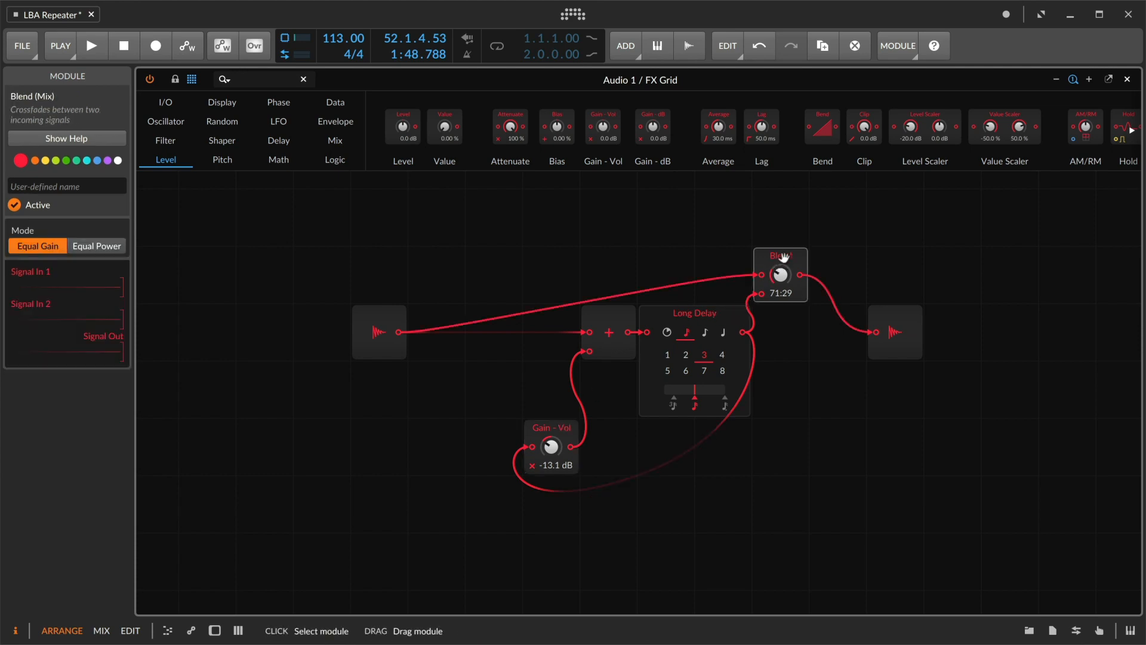
key(Delete)
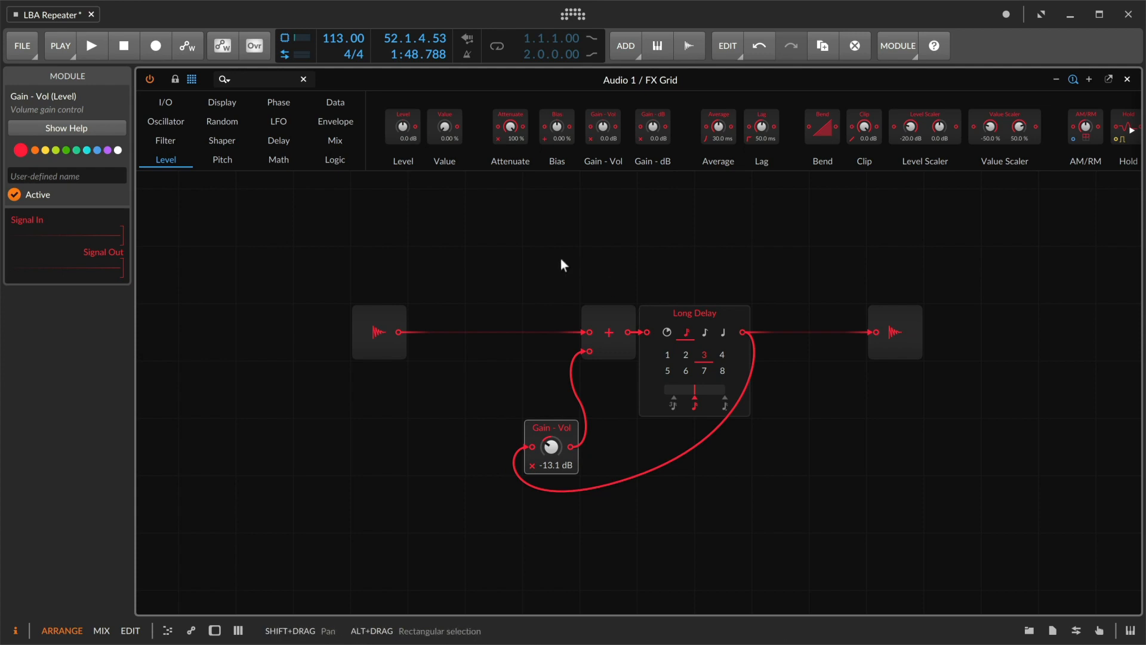
- Add a logic Button module above the signal path and name it Repeat
click(338, 159)
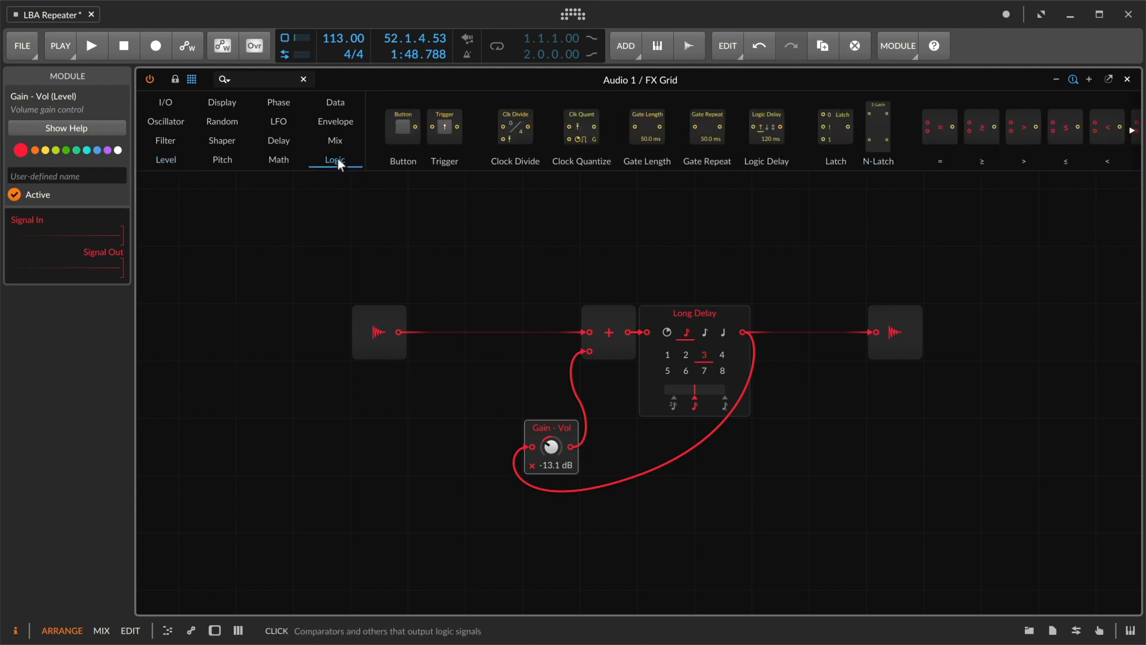
drag(460, 271, 485, 269)
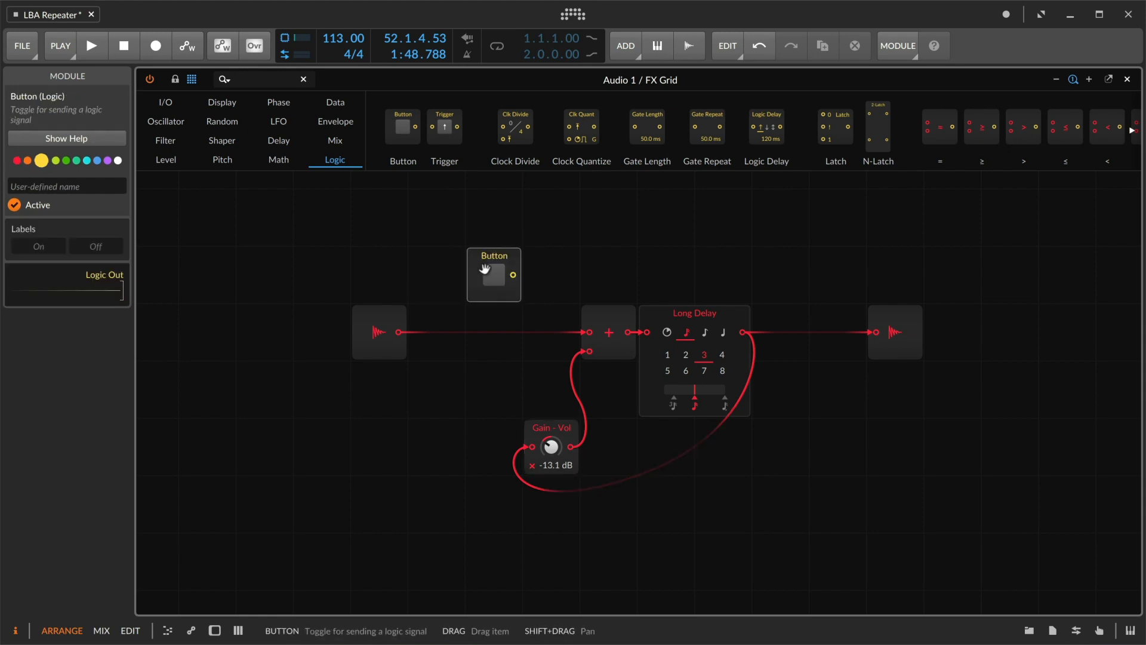
click(79, 185)
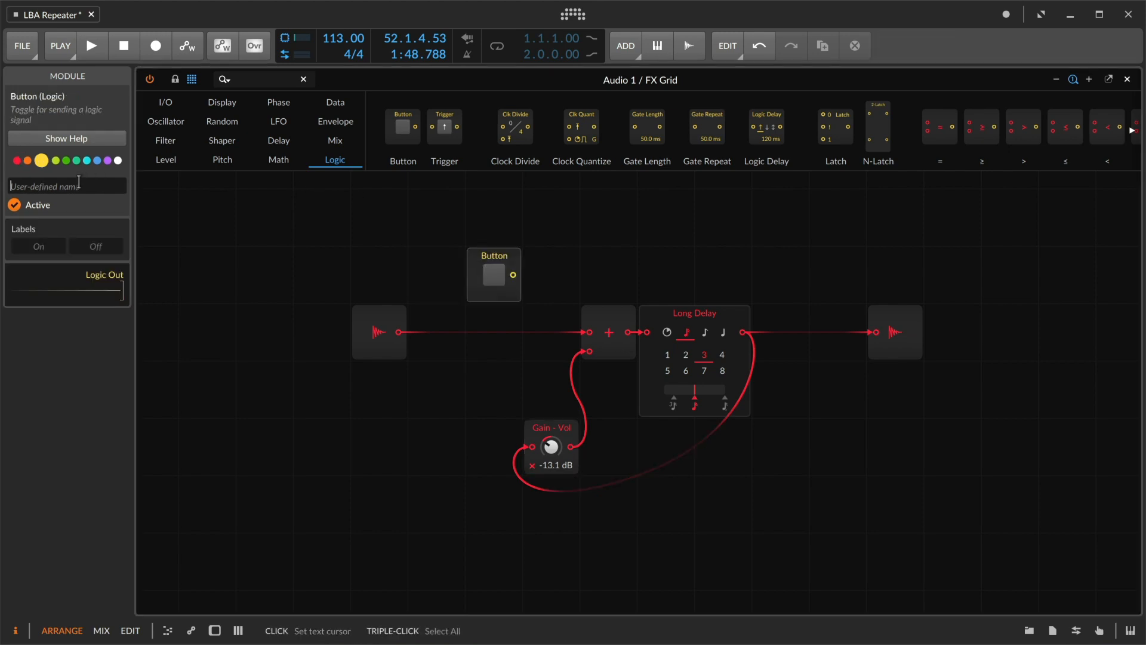
text(Repeat)
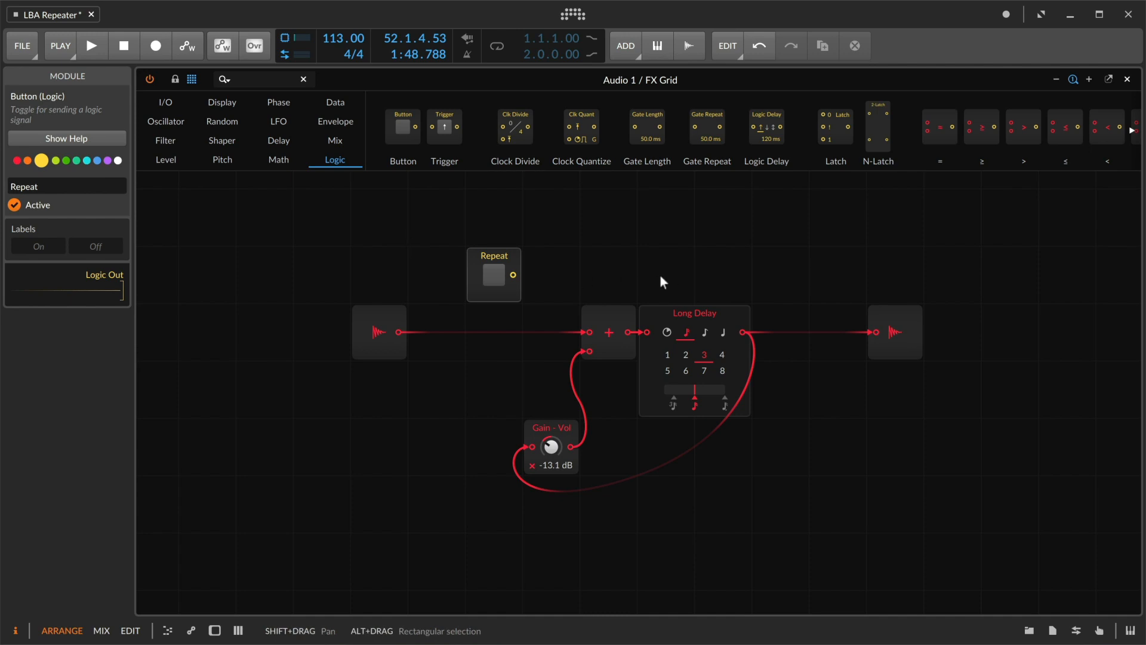
- Add a Select module switched by Repeat, with the dry input first and Long Delay second, and route it to the audio output
click(333, 144)
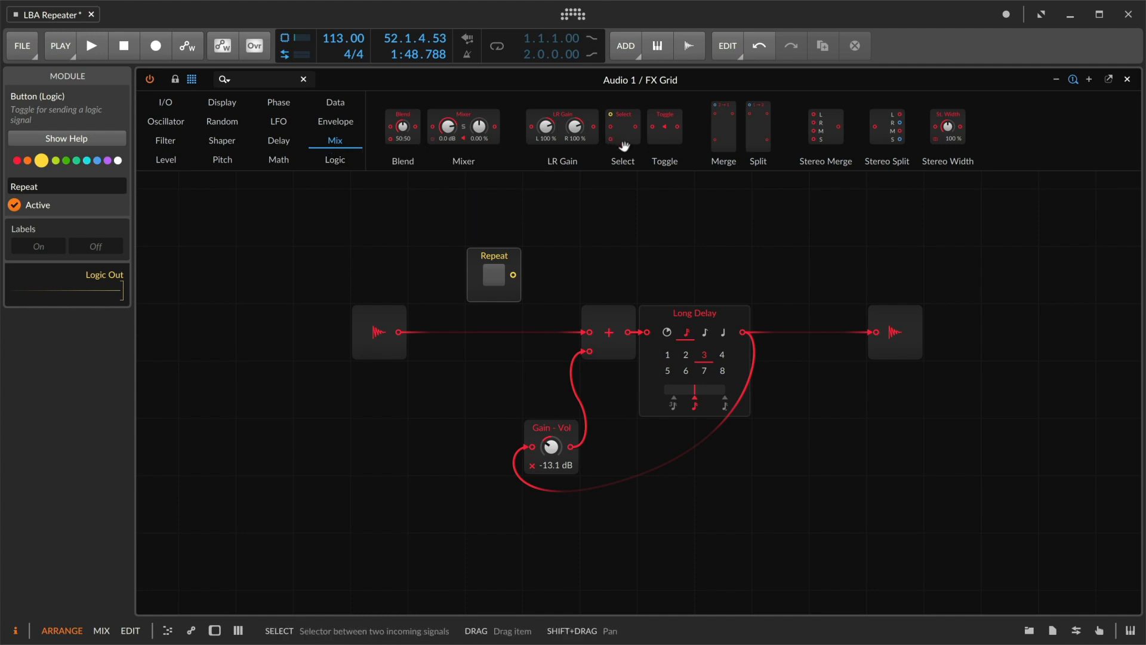
drag(622, 132, 780, 308)
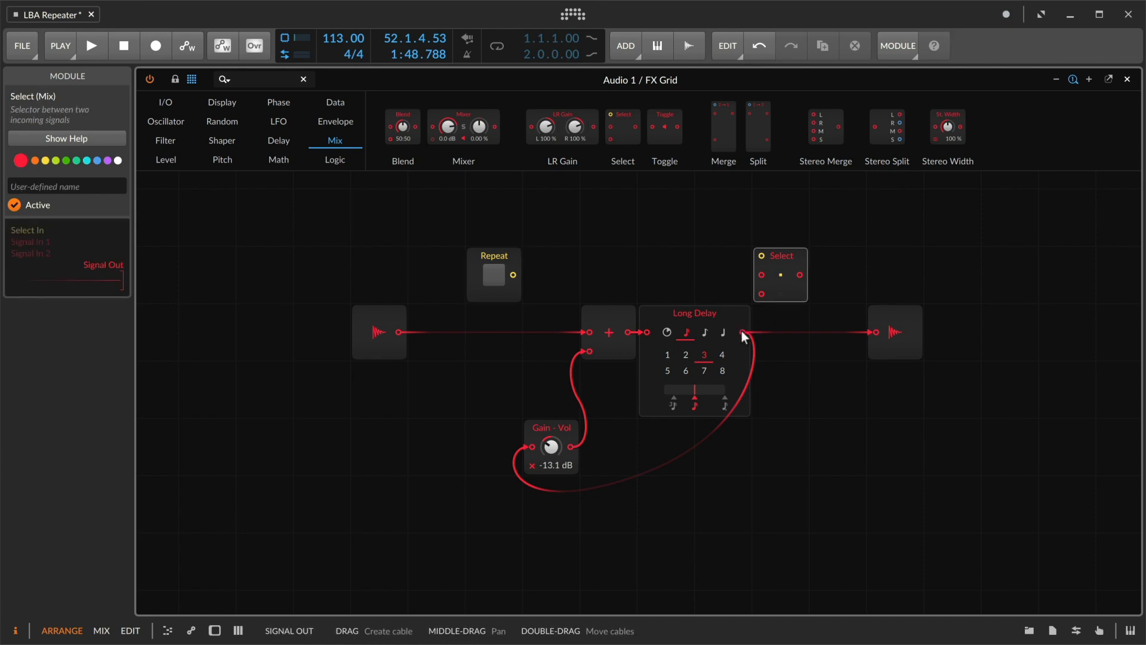
drag(742, 334, 766, 290)
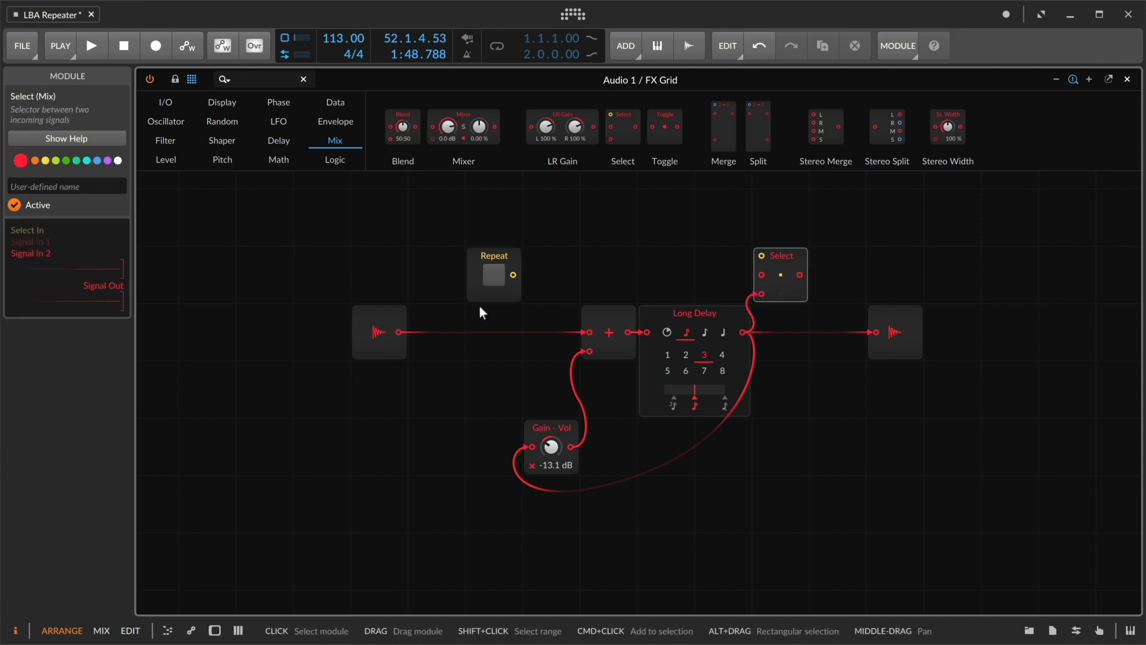
drag(398, 332, 767, 278)
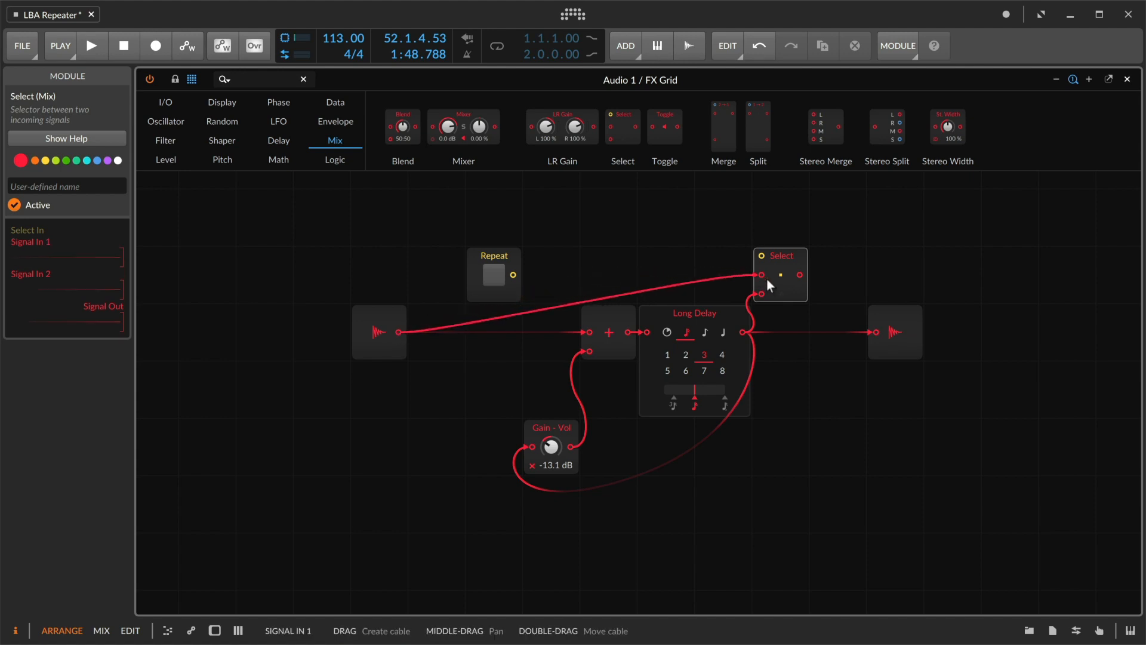
drag(513, 274, 879, 328)
- Replace the Add module with a second Select module wired between the audio input and Long Delay, using its first signal input
drag(806, 265, 580, 418)
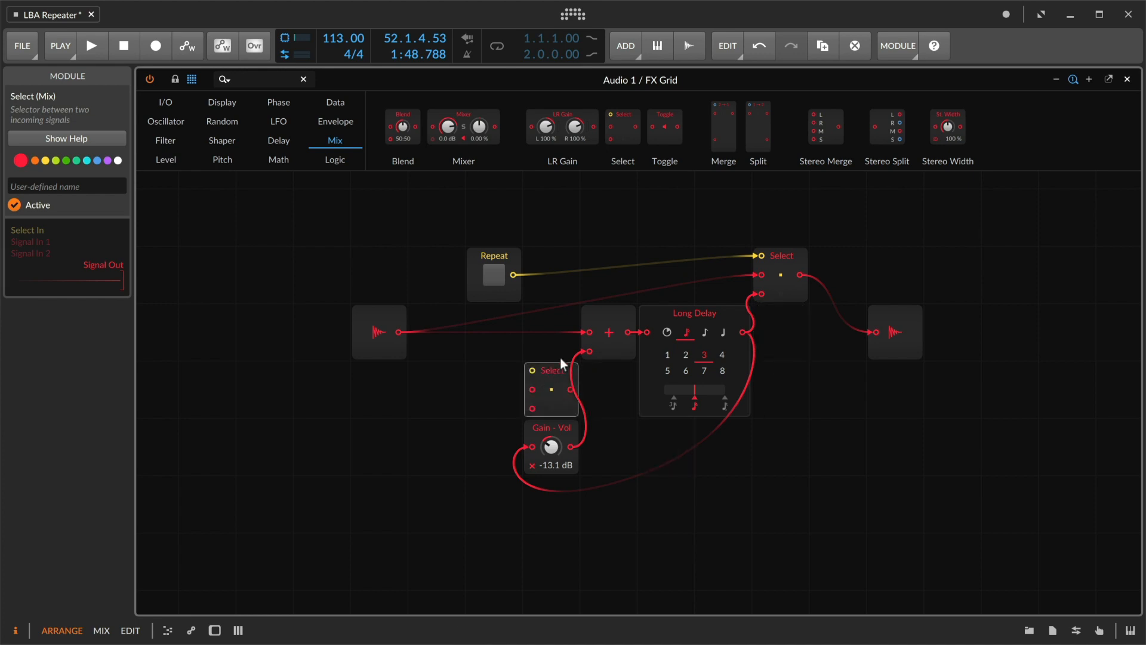
click(612, 318)
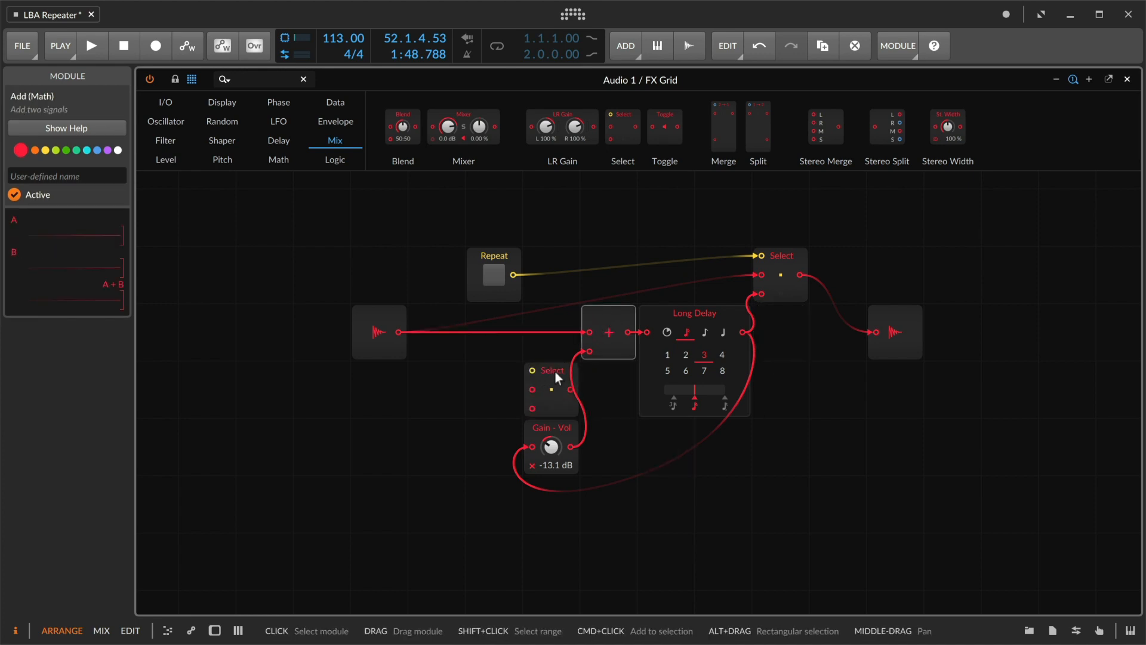
key(Delete)
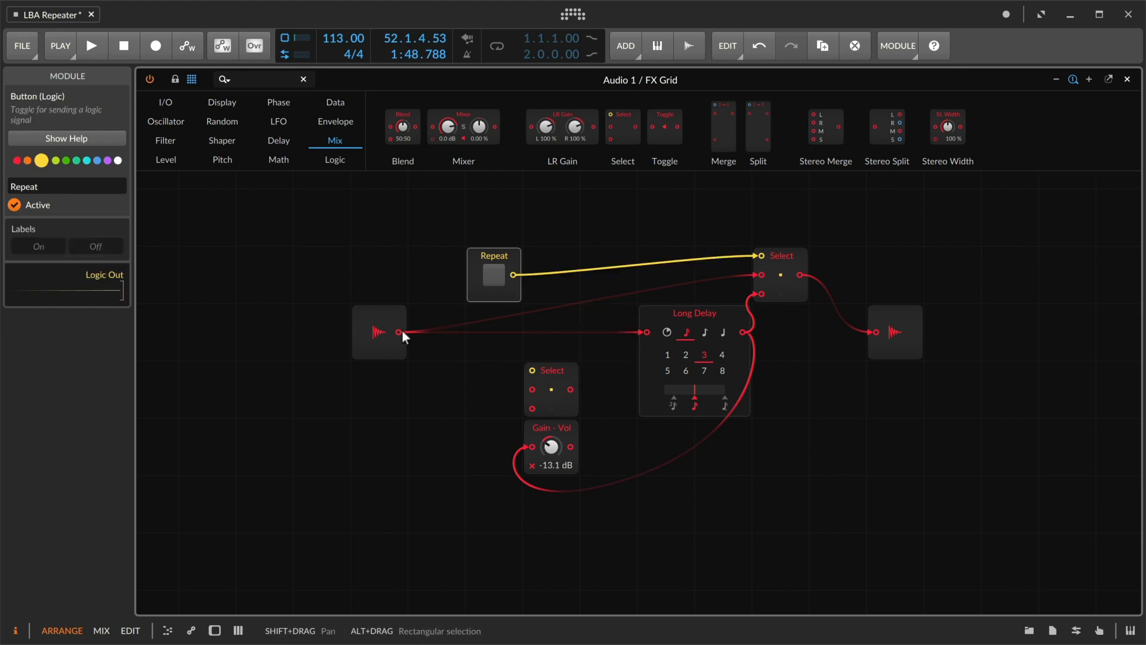
drag(398, 332, 646, 332)
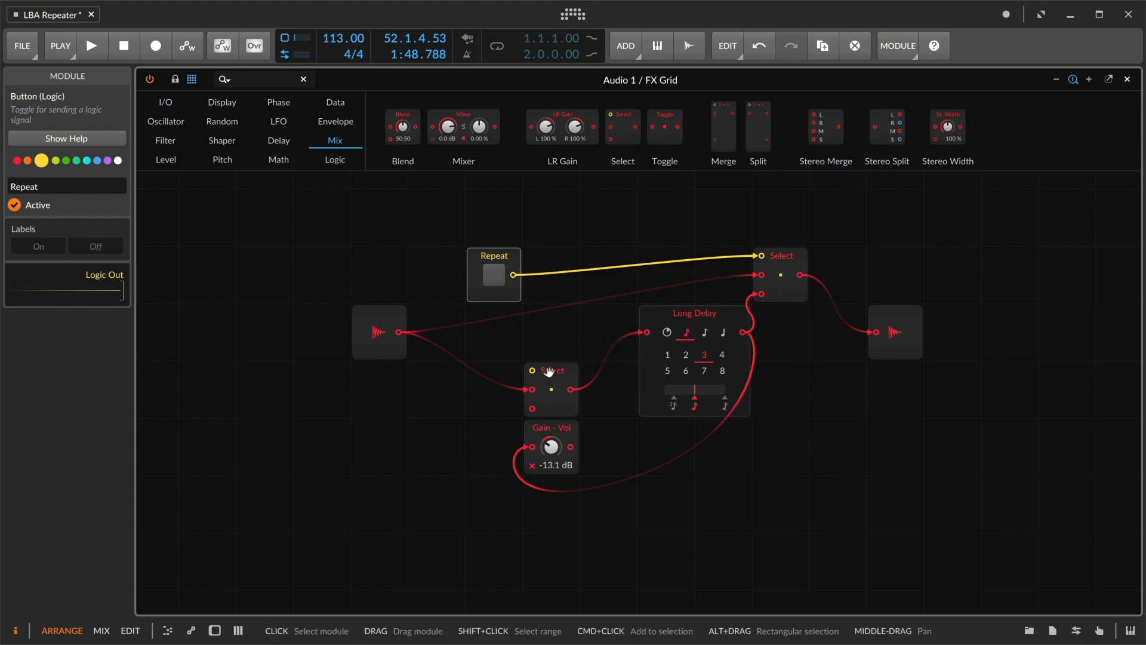
drag(555, 373, 555, 316)
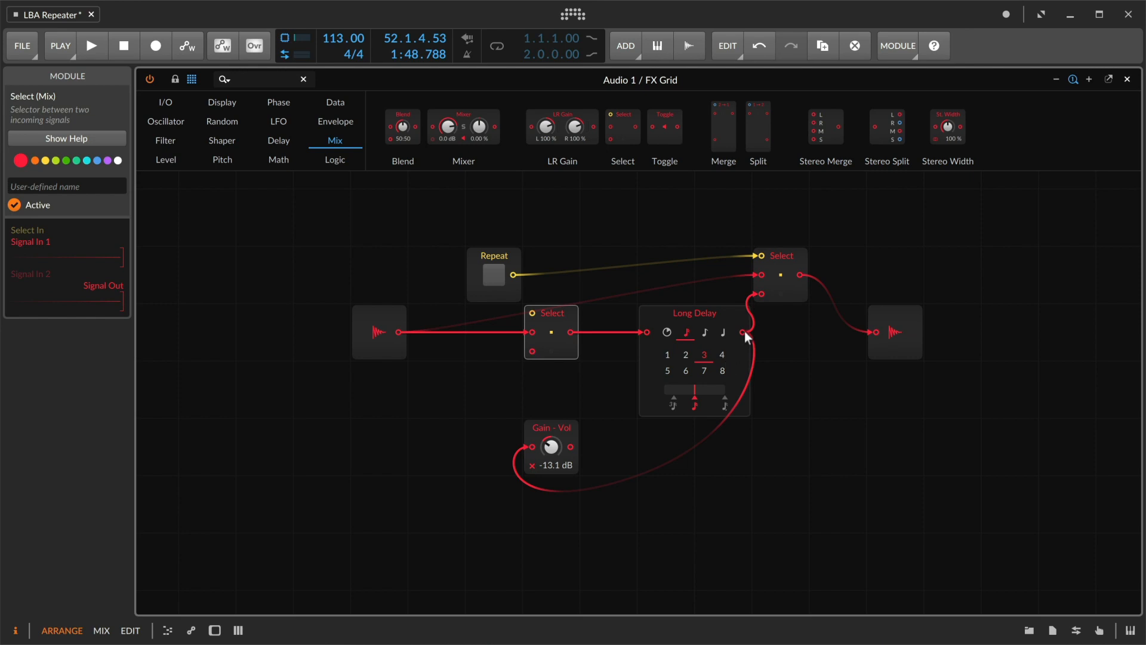
- Delete the Gain - Vol module and feed the Long Delay output directly into the second signal input of the Select before the delay
click(563, 427)
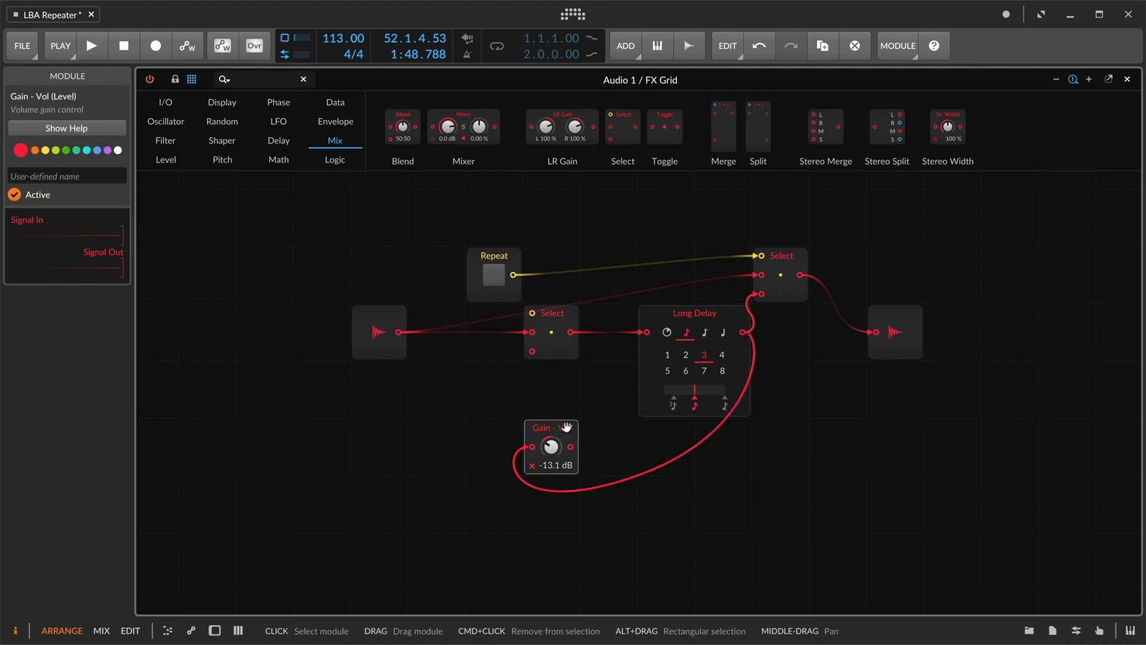
key(Delete)
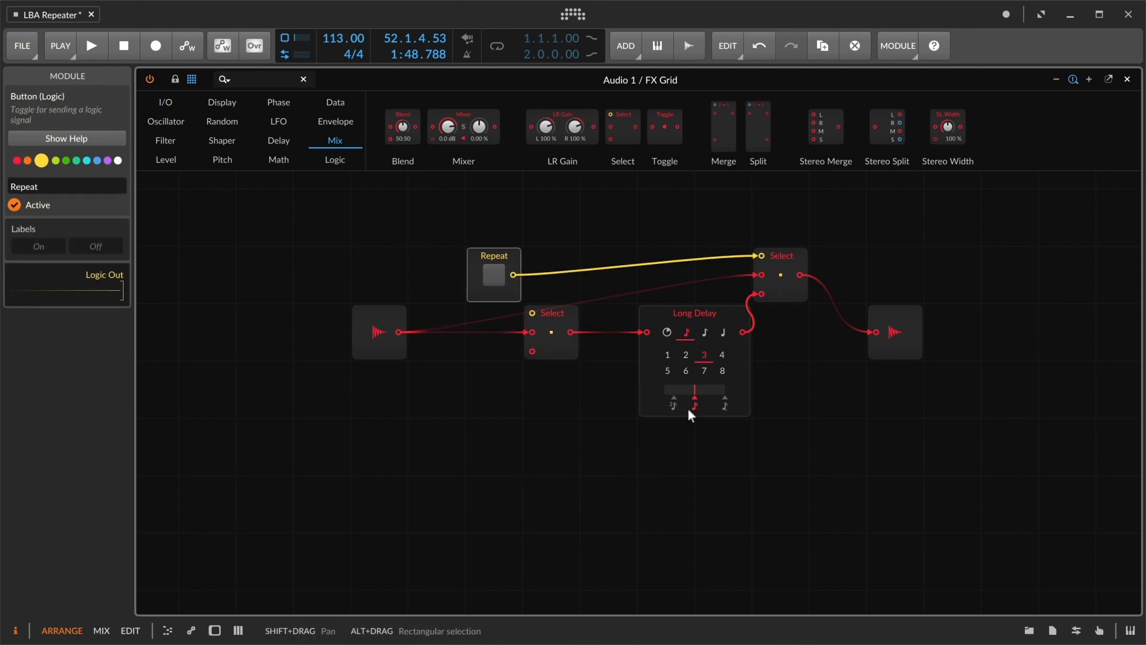
drag(744, 330, 532, 349)
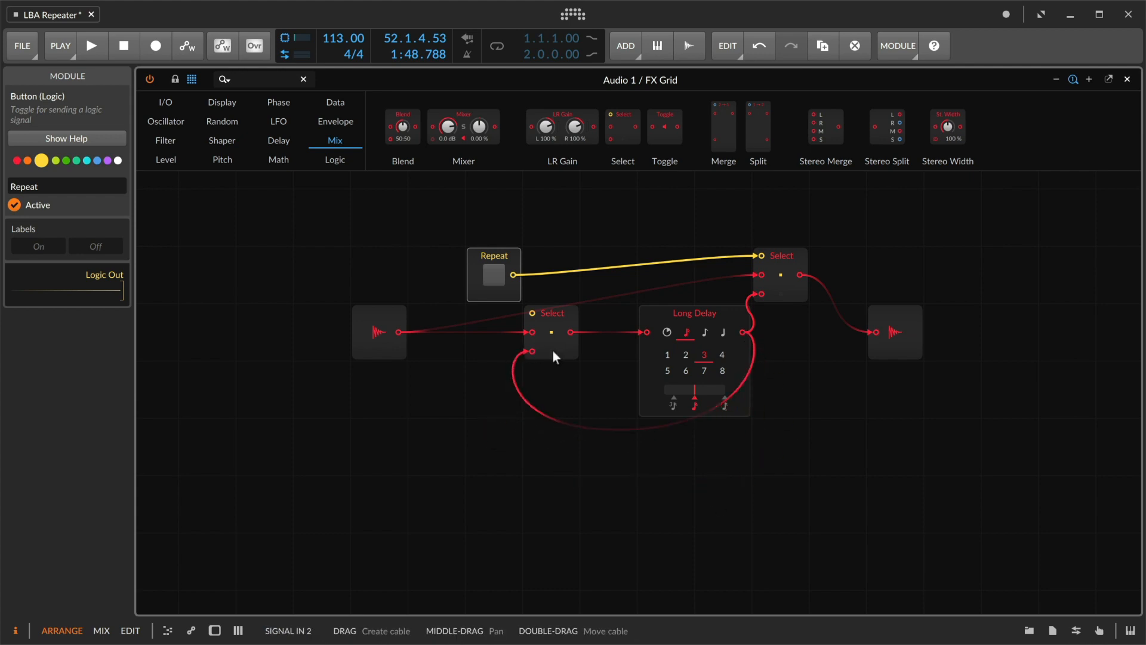
- Wire the Repeat button into the select input of the Select before Long Delay, and toggle repeating on and off during playback
click(554, 386)
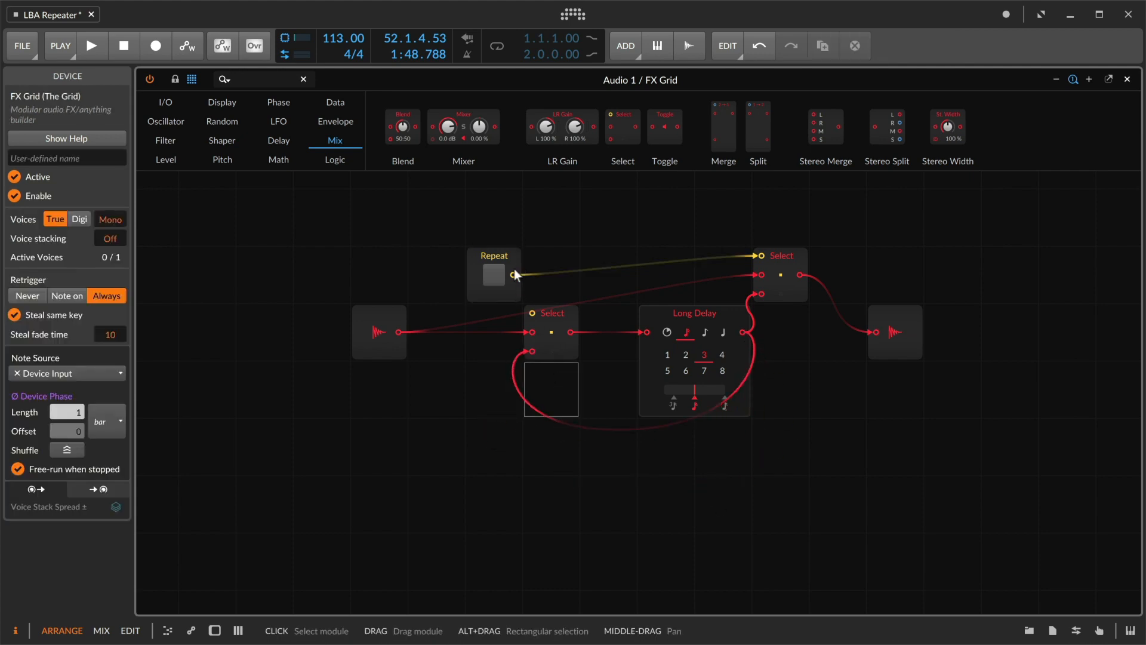
drag(515, 275, 527, 316)
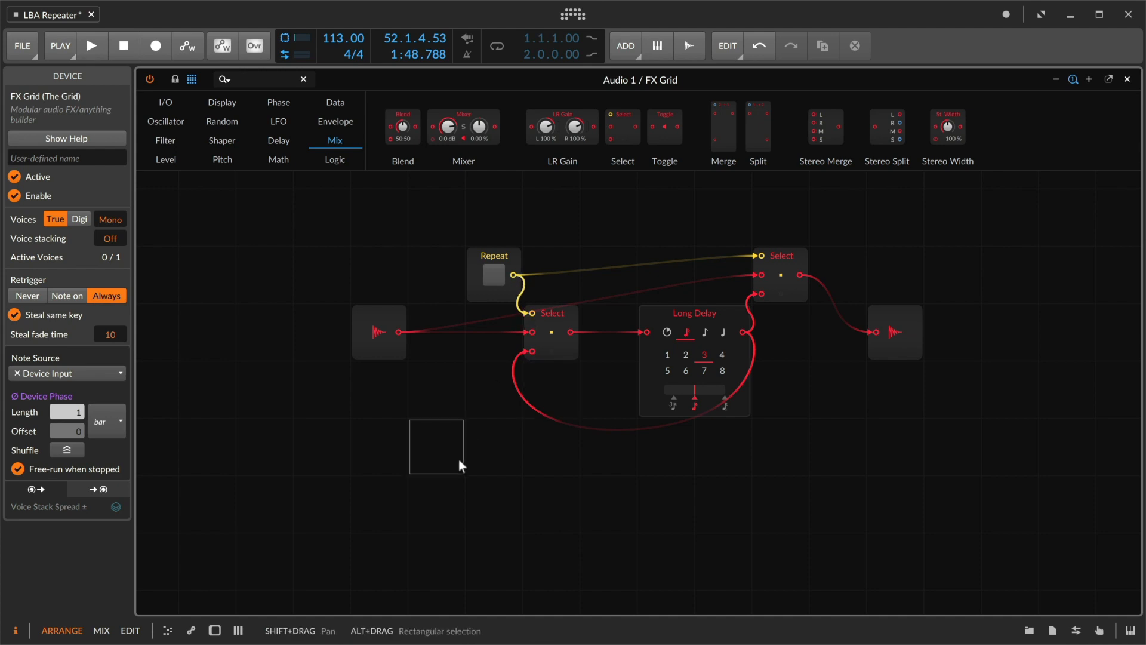
key(space)
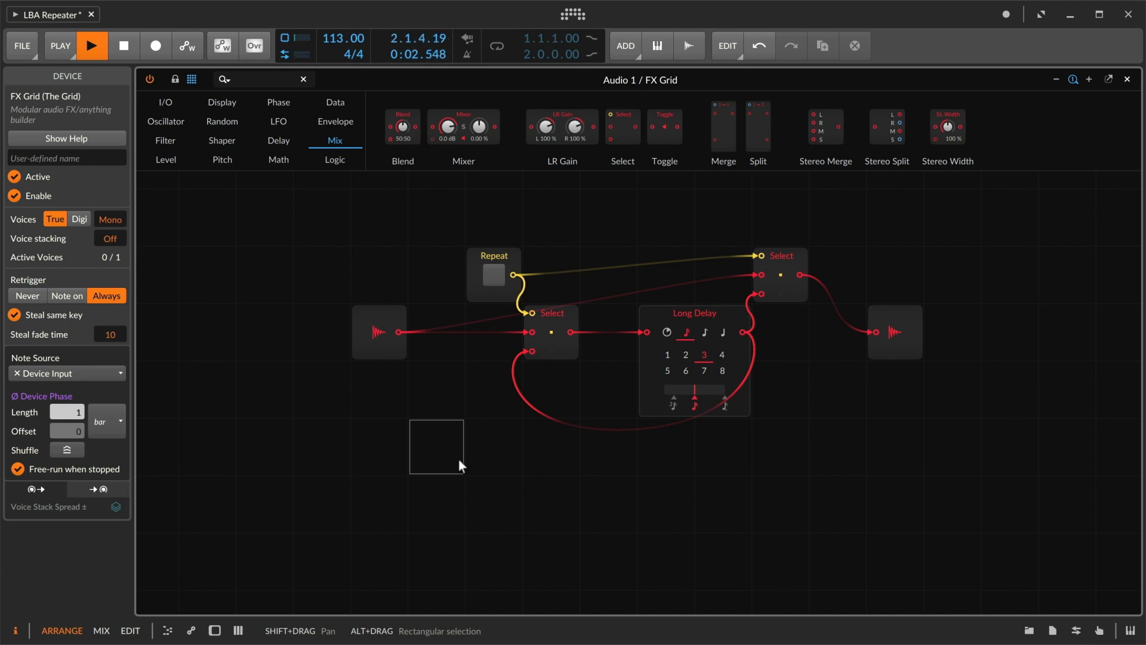
click(493, 276)
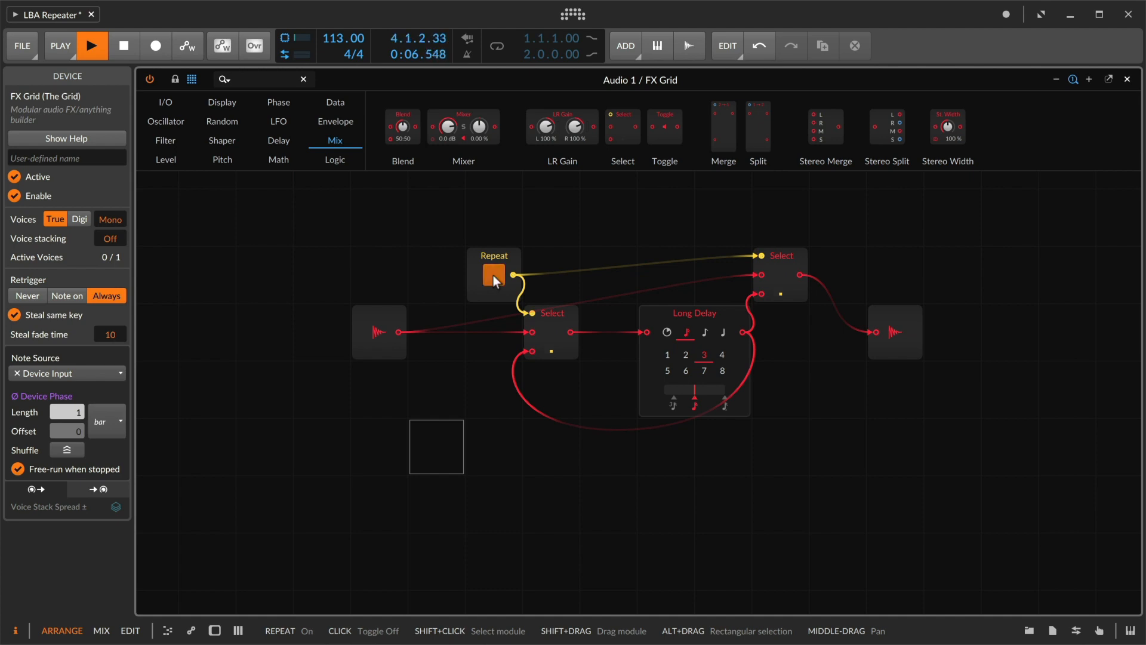
click(493, 274)
click(493, 275)
click(493, 276)
click(494, 274)
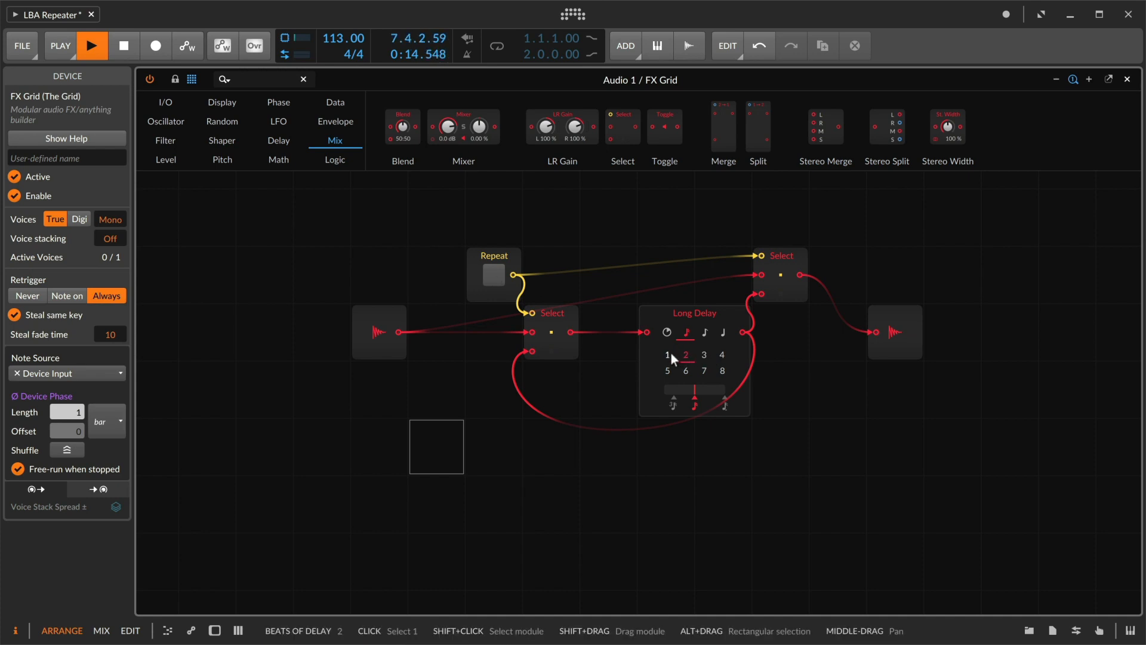
- Audition the repeater during playback with the Long Delay set to 2, 1 and 3 beats, toggling Repeat at each setting
click(495, 276)
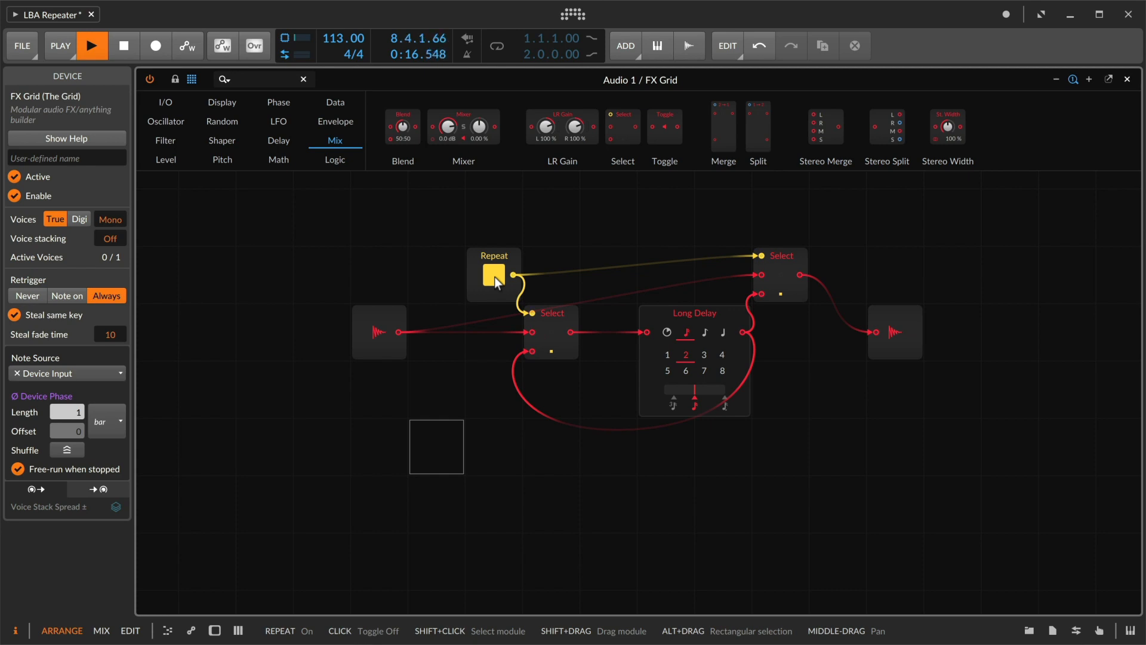
click(494, 275)
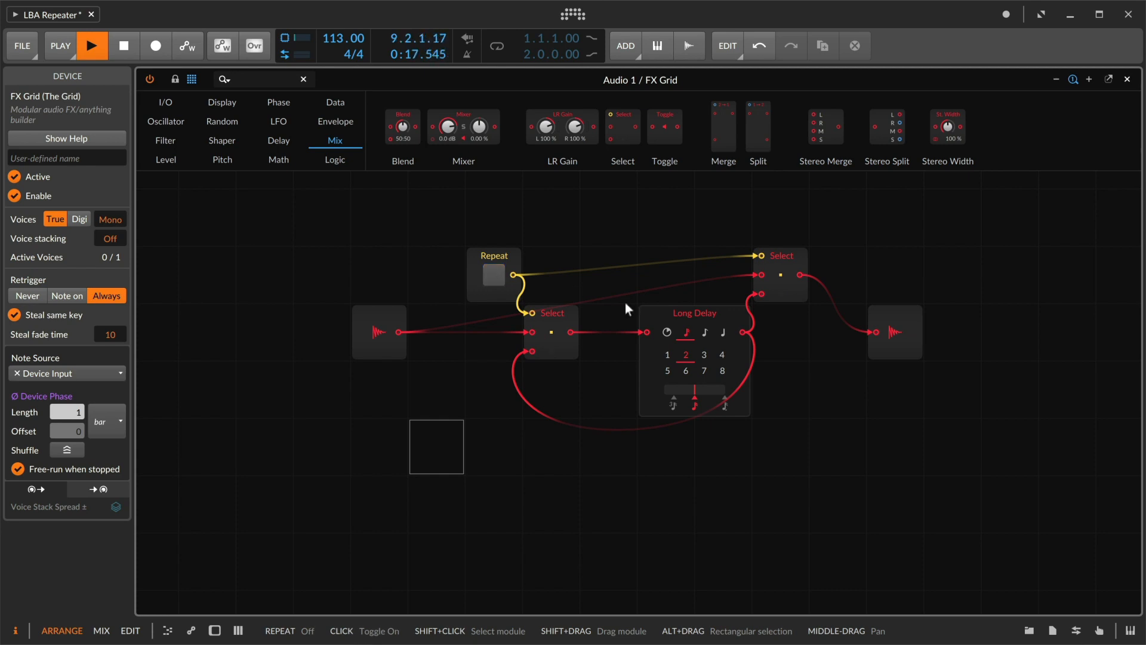
click(667, 357)
click(494, 275)
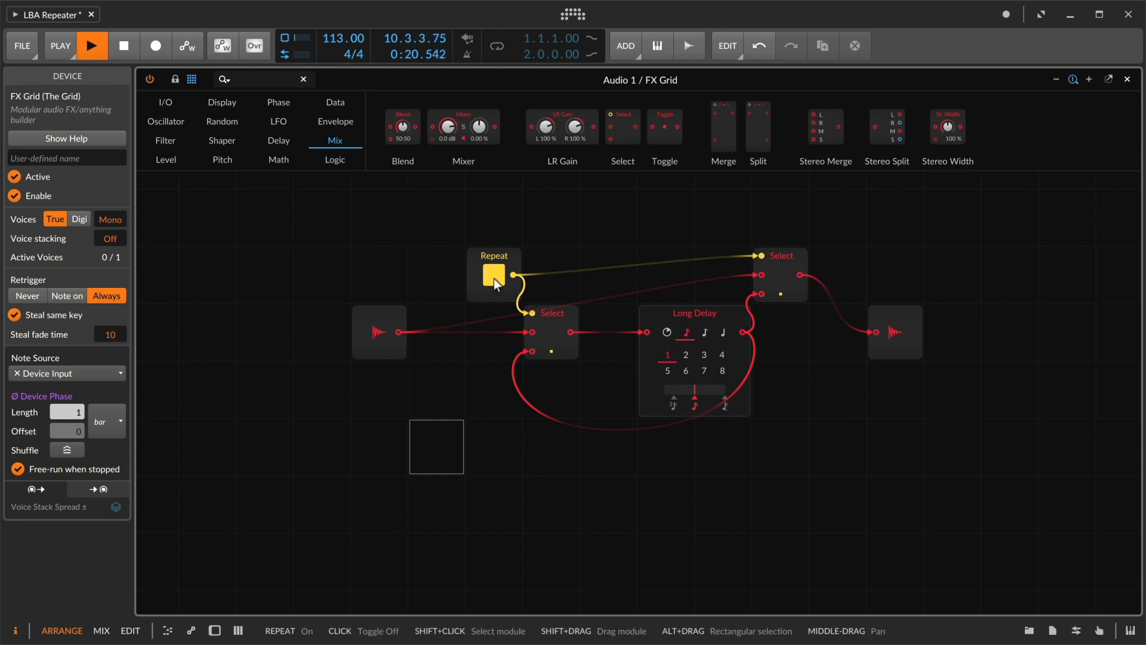
click(493, 278)
click(704, 357)
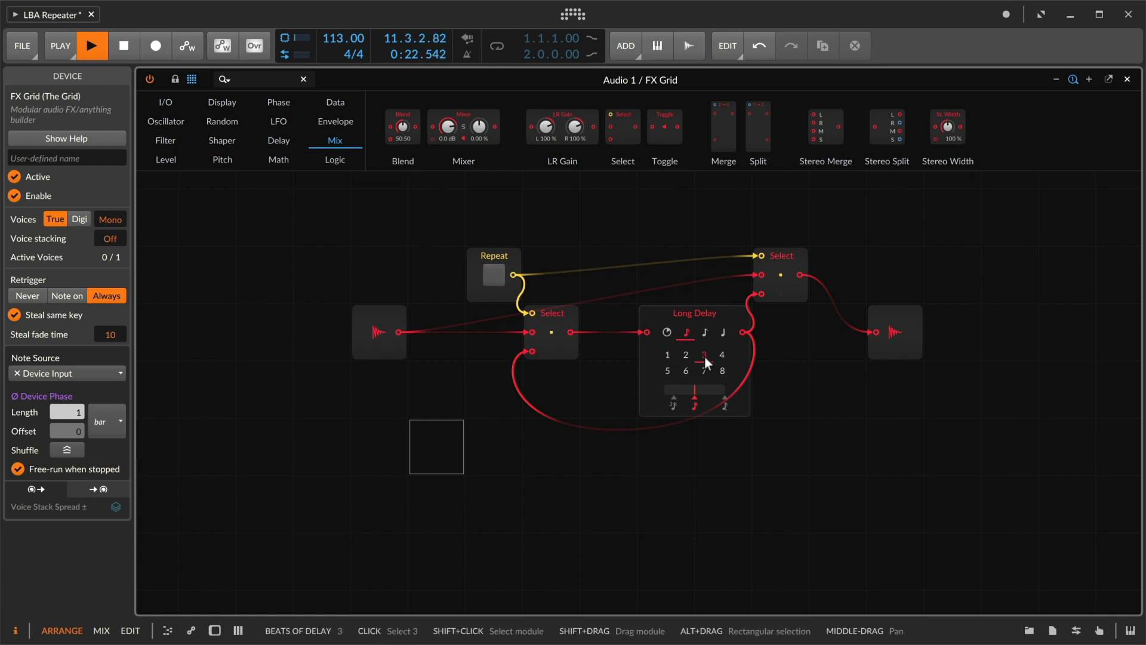
click(503, 276)
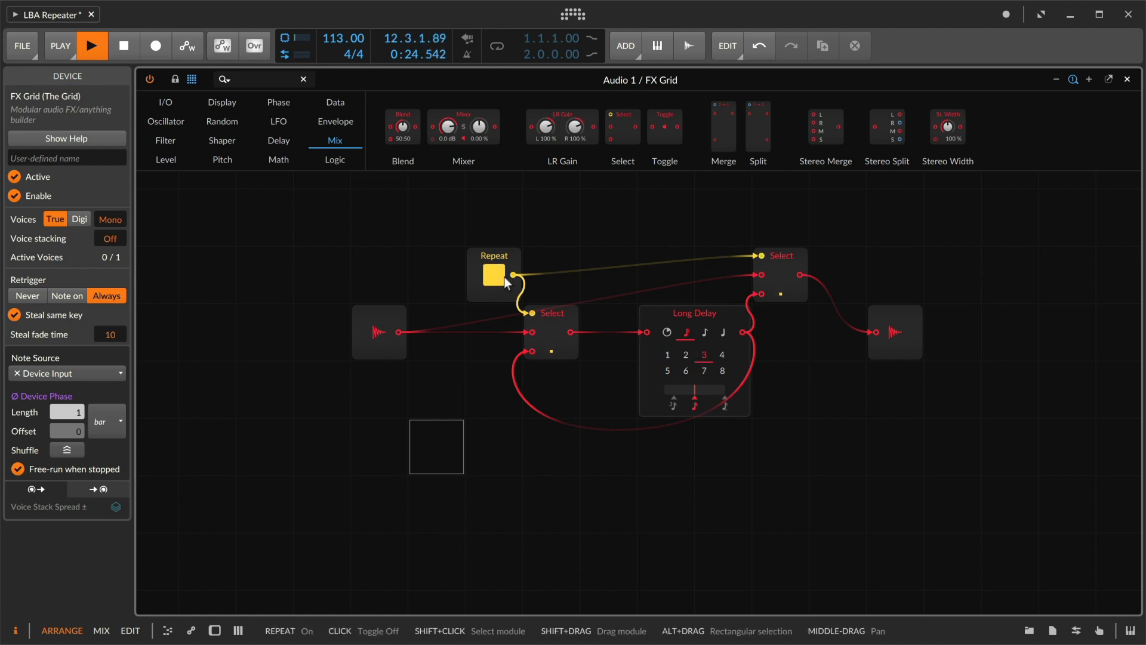
click(504, 282)
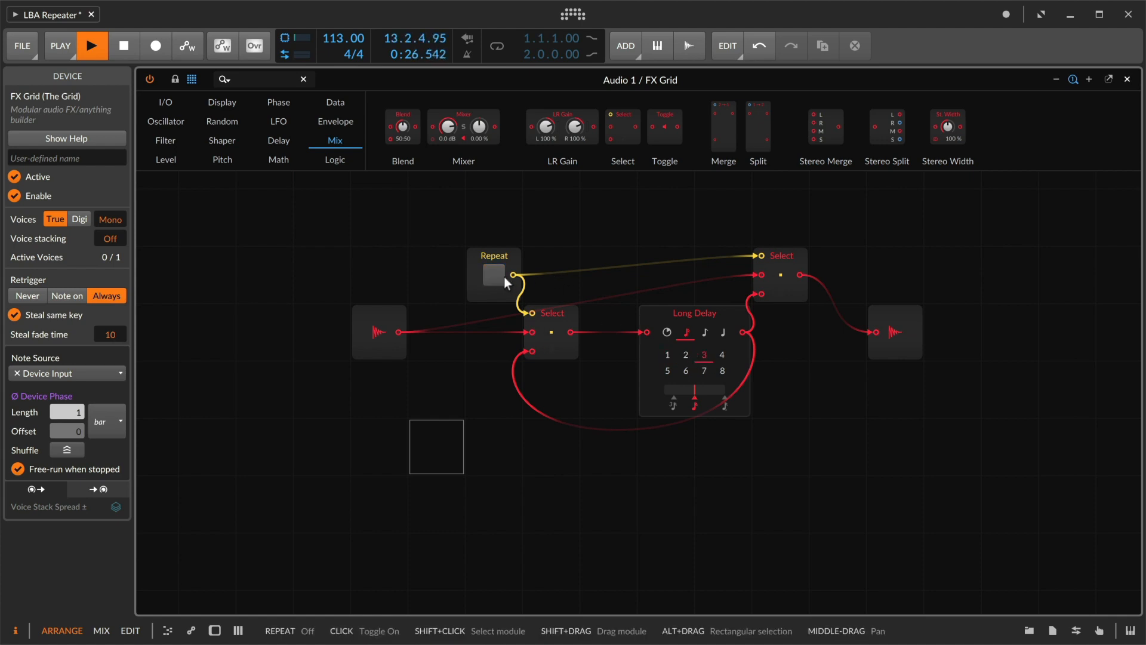
key(space)
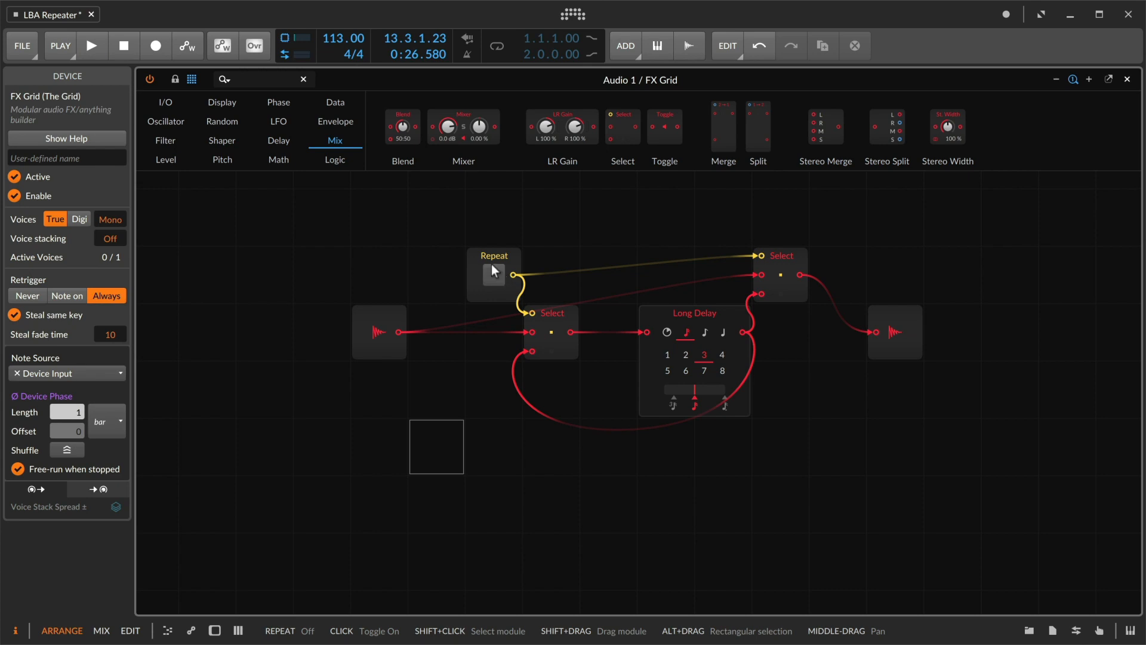
- Shift the Repeat button one grid cell toward the audio input and replace both Select modules with Merge modules
drag(511, 251, 453, 249)
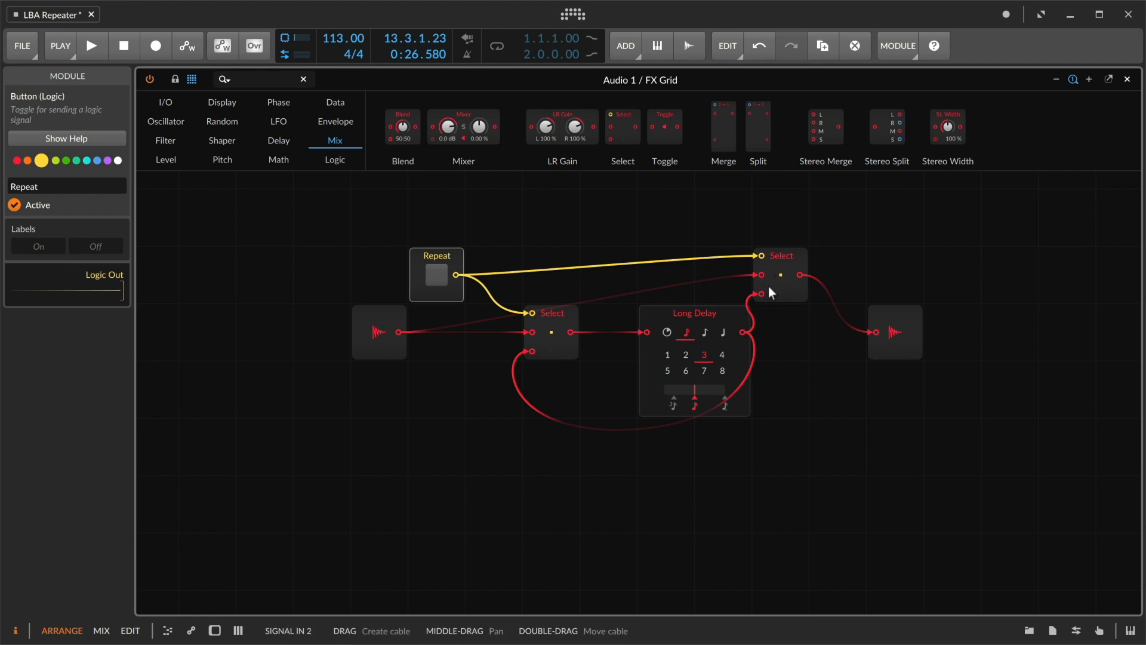
click(773, 264)
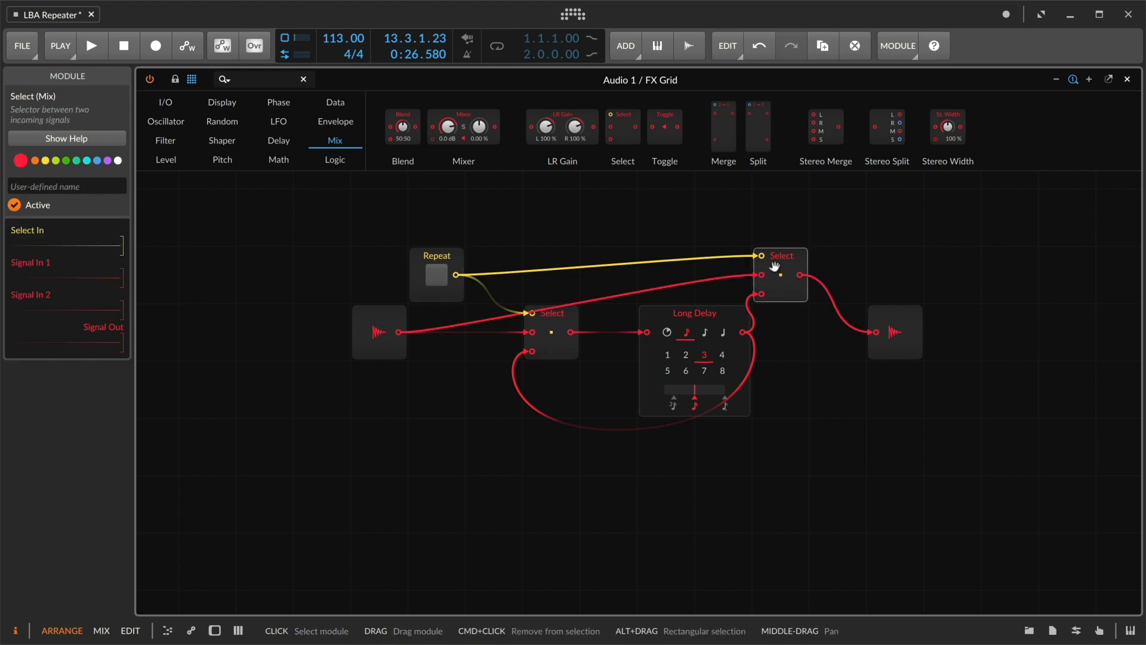
right_click(774, 265)
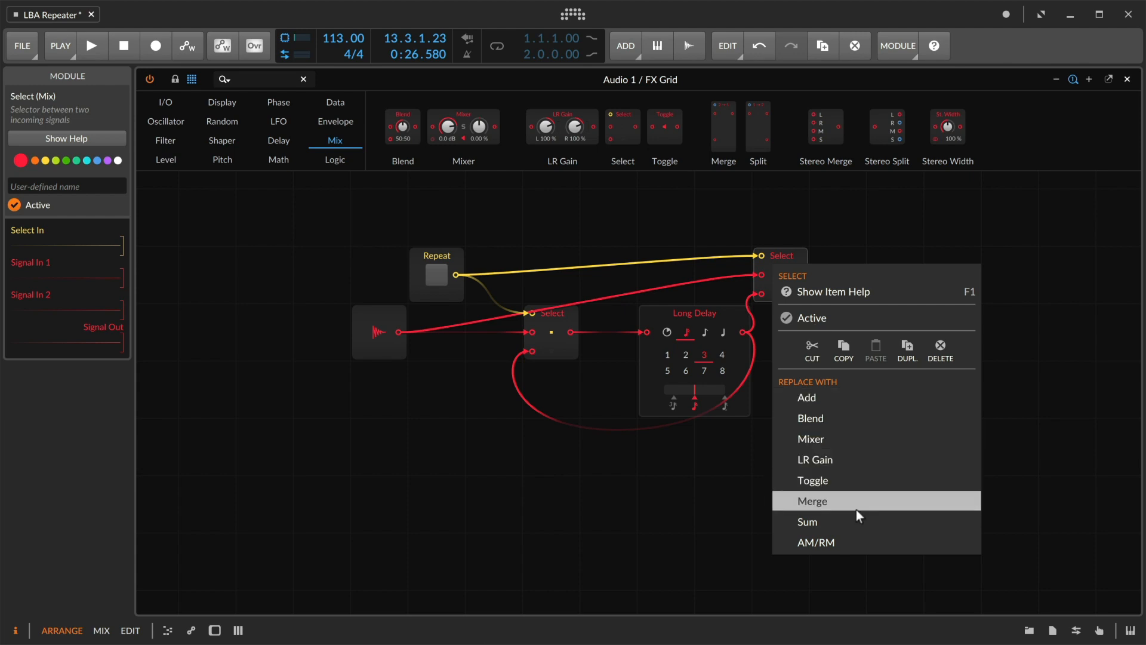
click(832, 508)
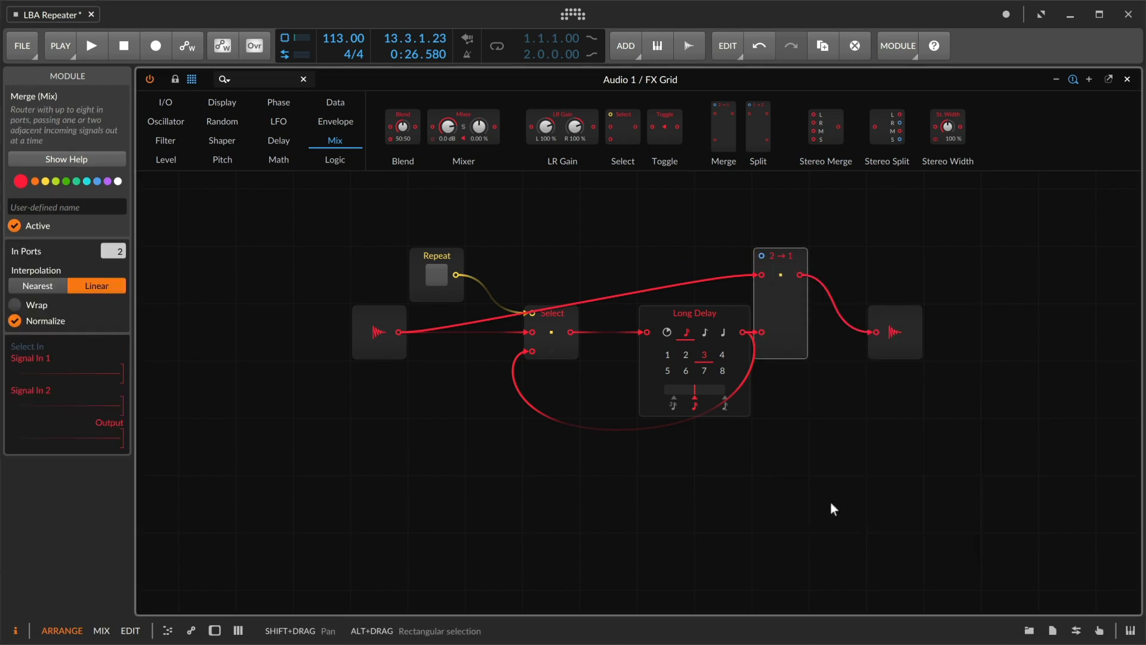
right_click(561, 327)
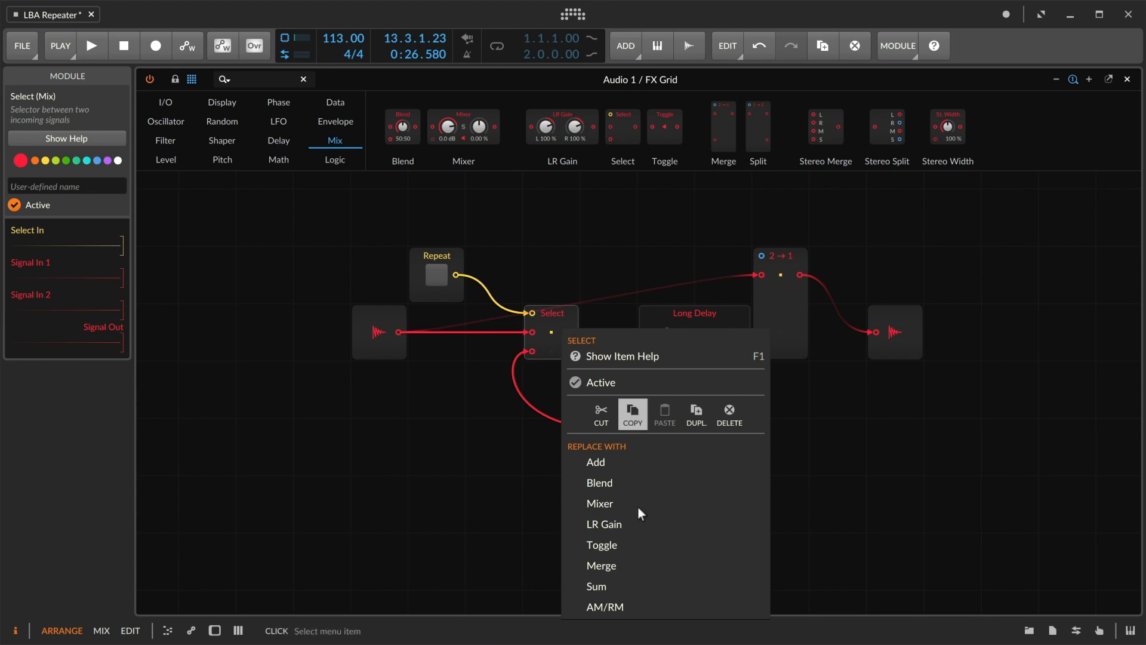
click(631, 565)
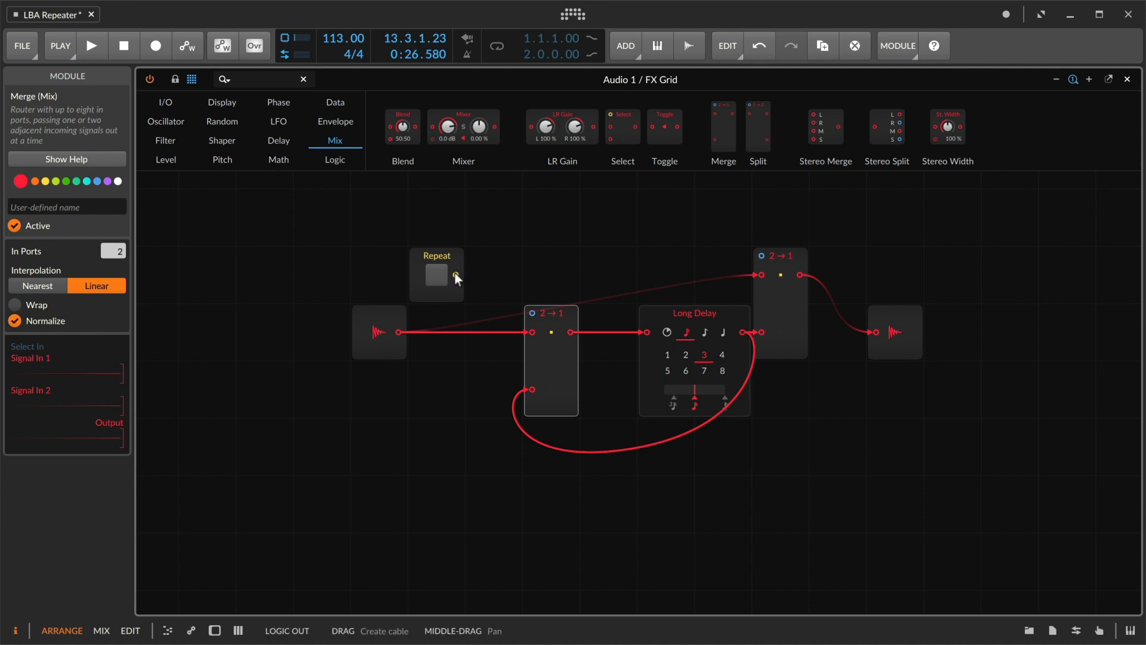
- Insert a Lag module after the Repeat button and wire its output to the select inputs of both Merge modules
click(176, 159)
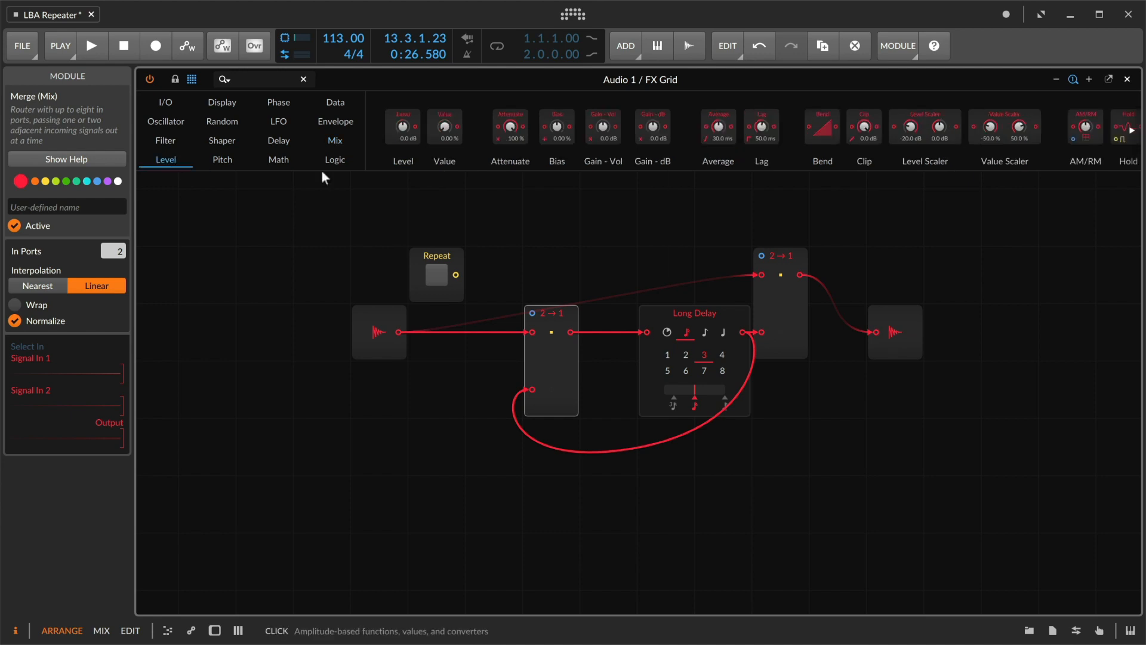
drag(761, 128, 442, 274)
click(434, 274)
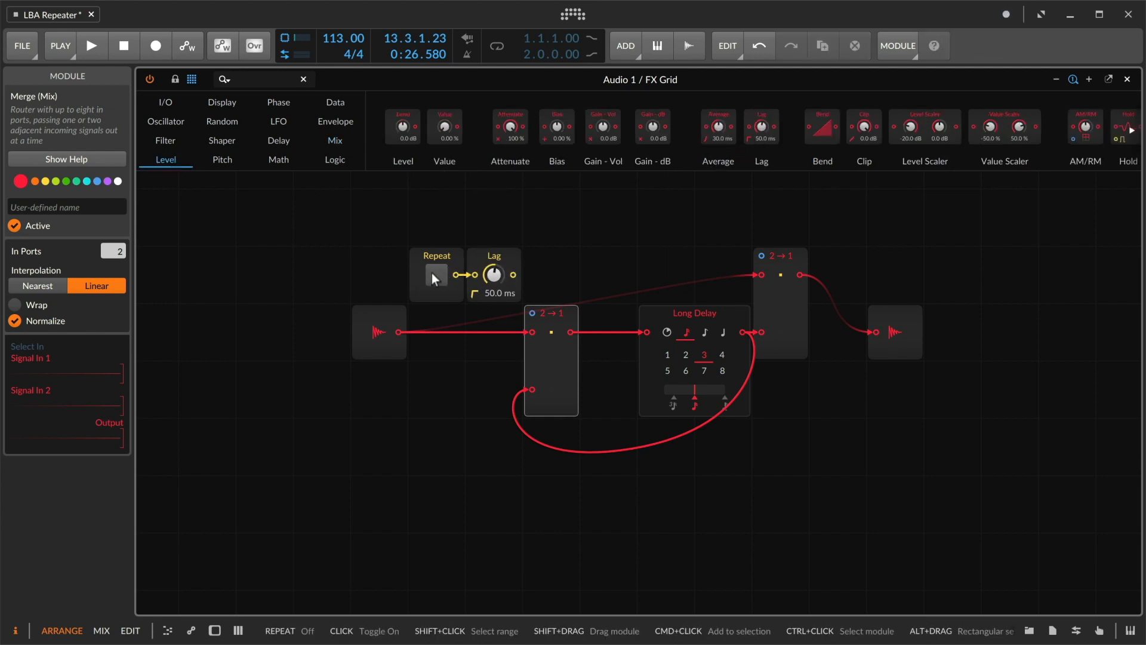
click(434, 274)
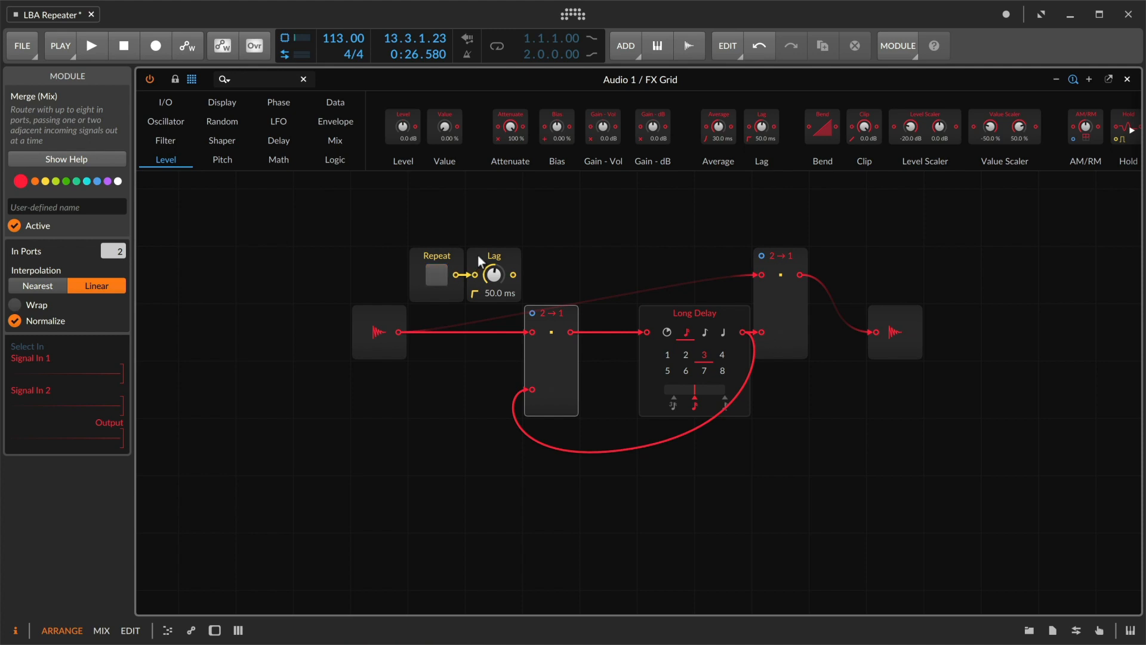
click(433, 276)
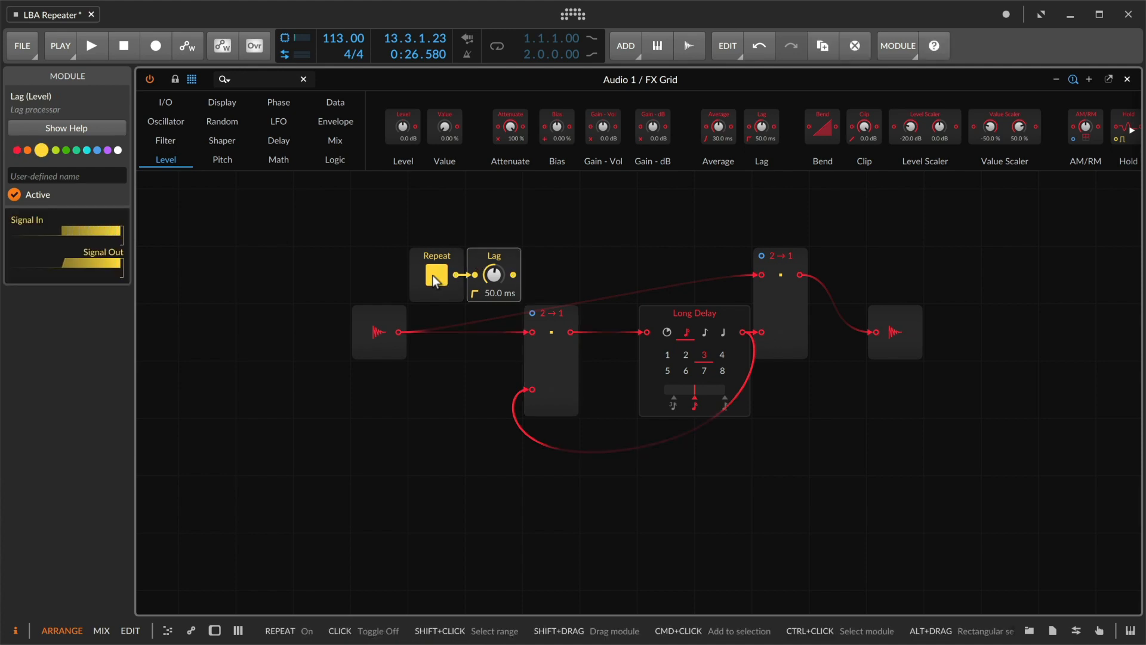
click(433, 276)
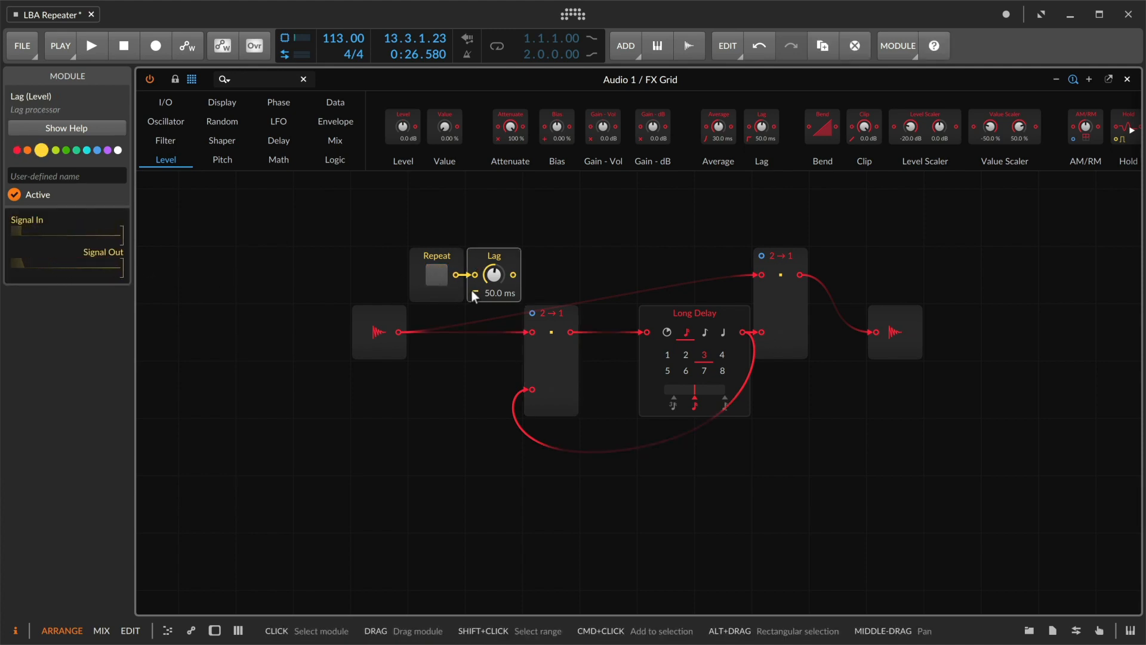
drag(514, 275, 532, 313)
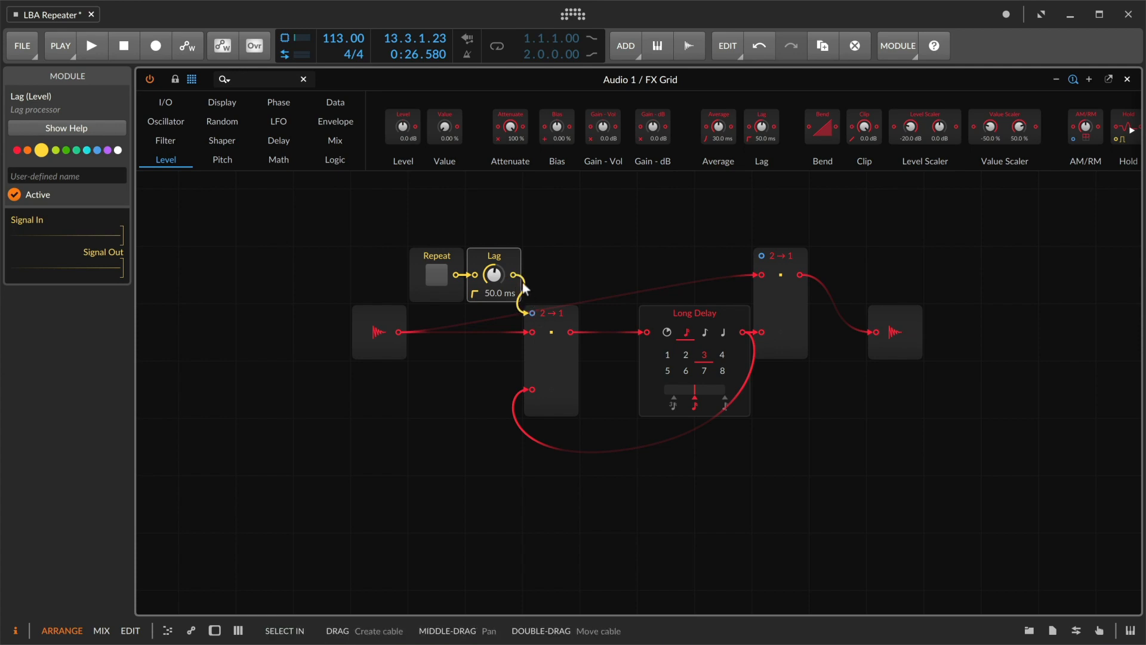
drag(513, 274, 762, 255)
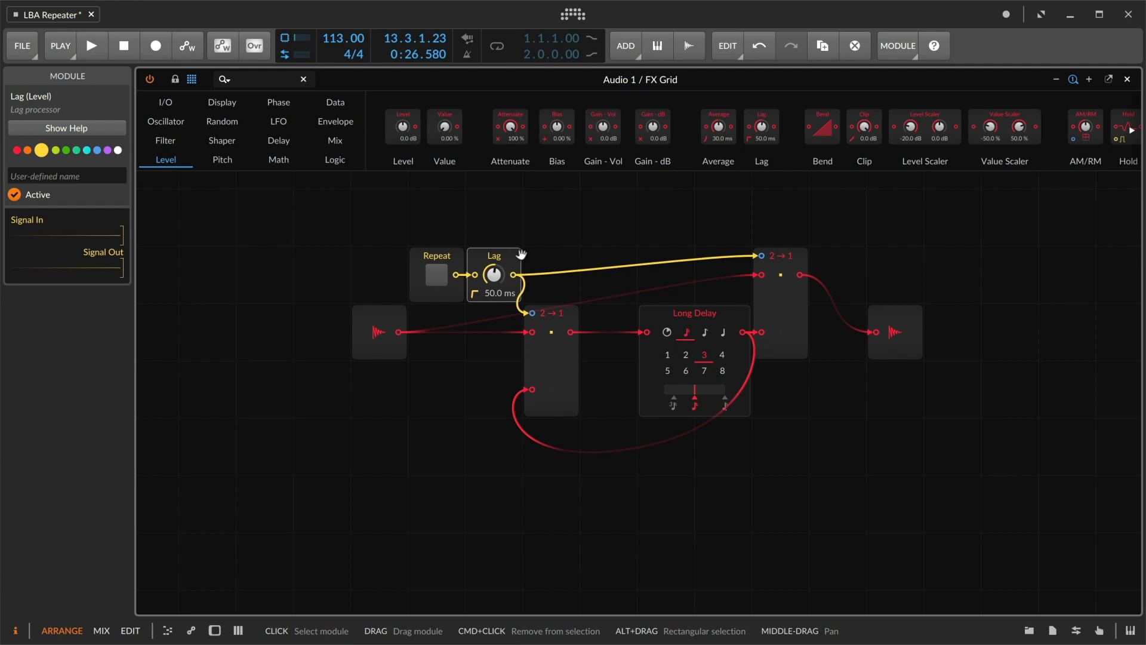
- Test the smoothed Repeat switching during playback and shorten the Lag time to 17.7 ms
key(space)
click(438, 276)
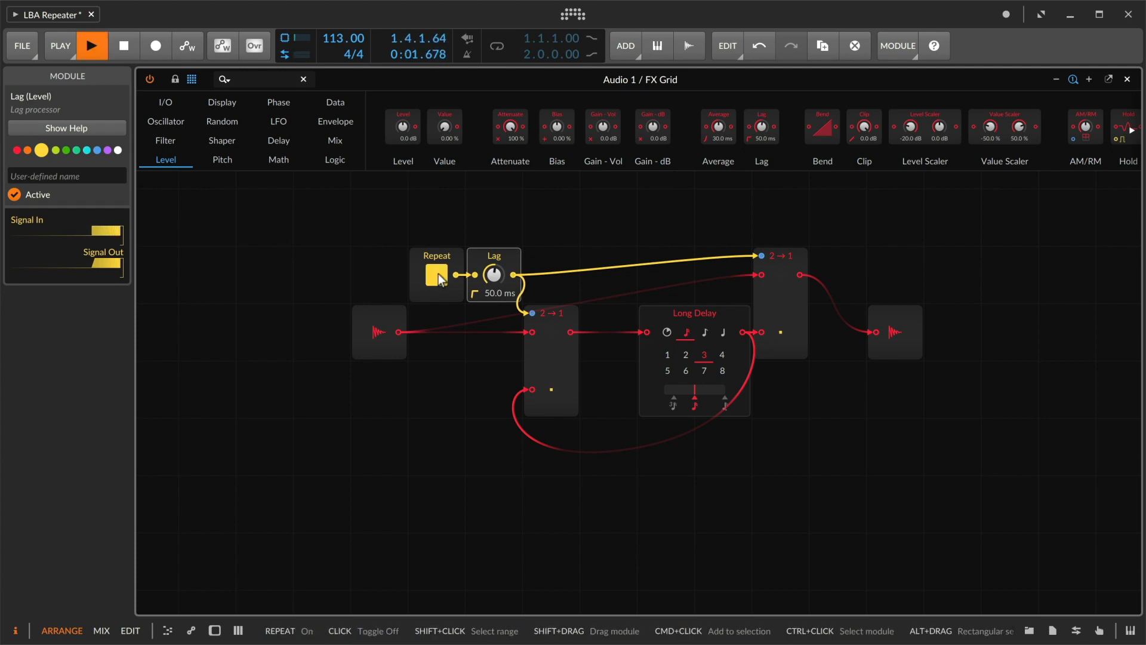
click(438, 276)
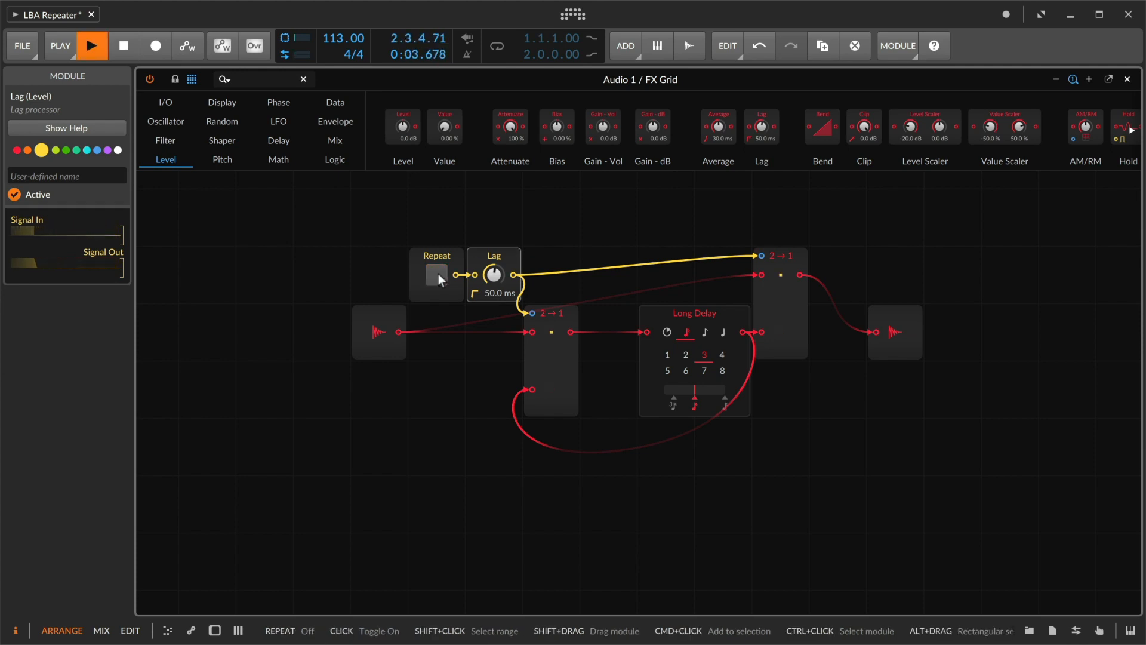
click(439, 276)
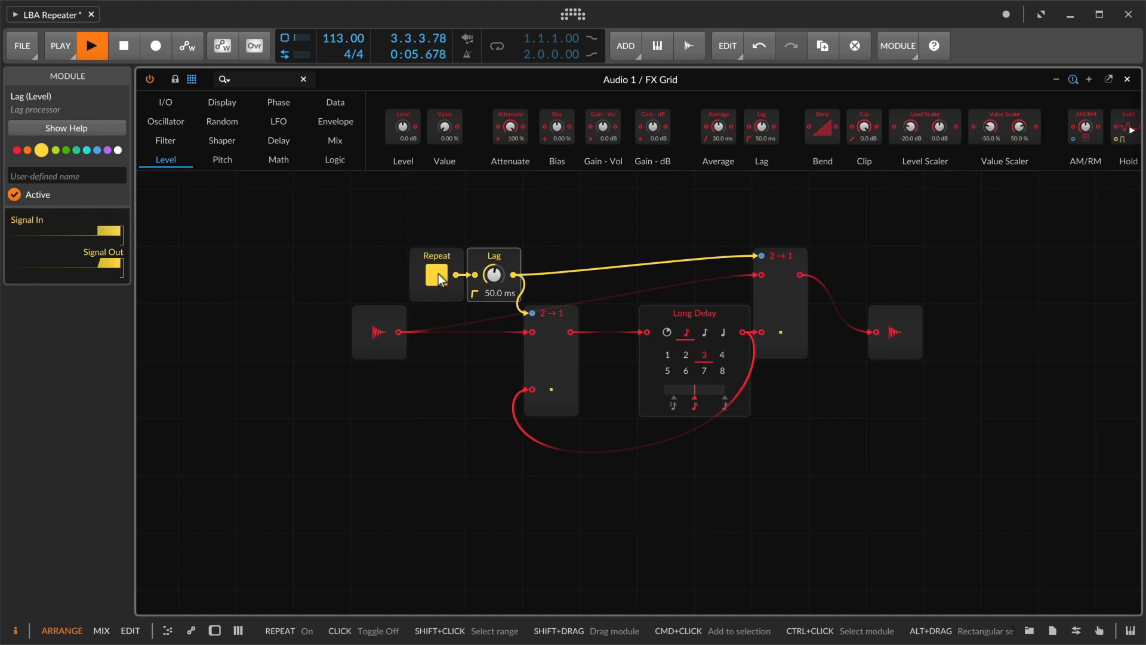
click(438, 276)
drag(494, 275, 493, 295)
click(438, 276)
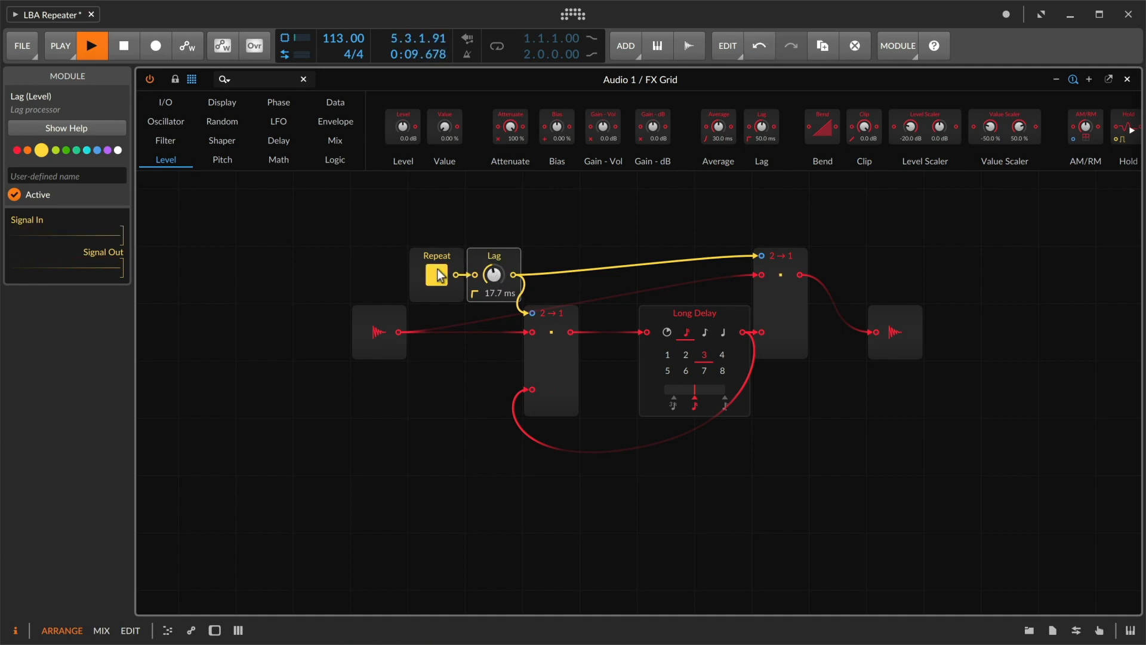
click(438, 275)
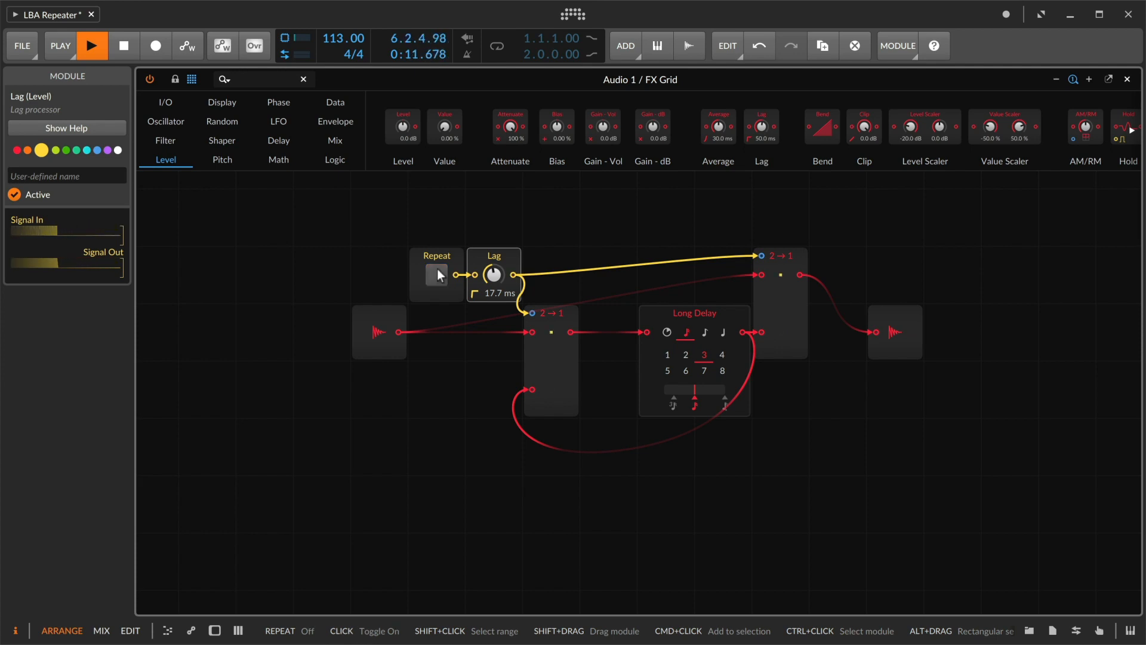
key(space)
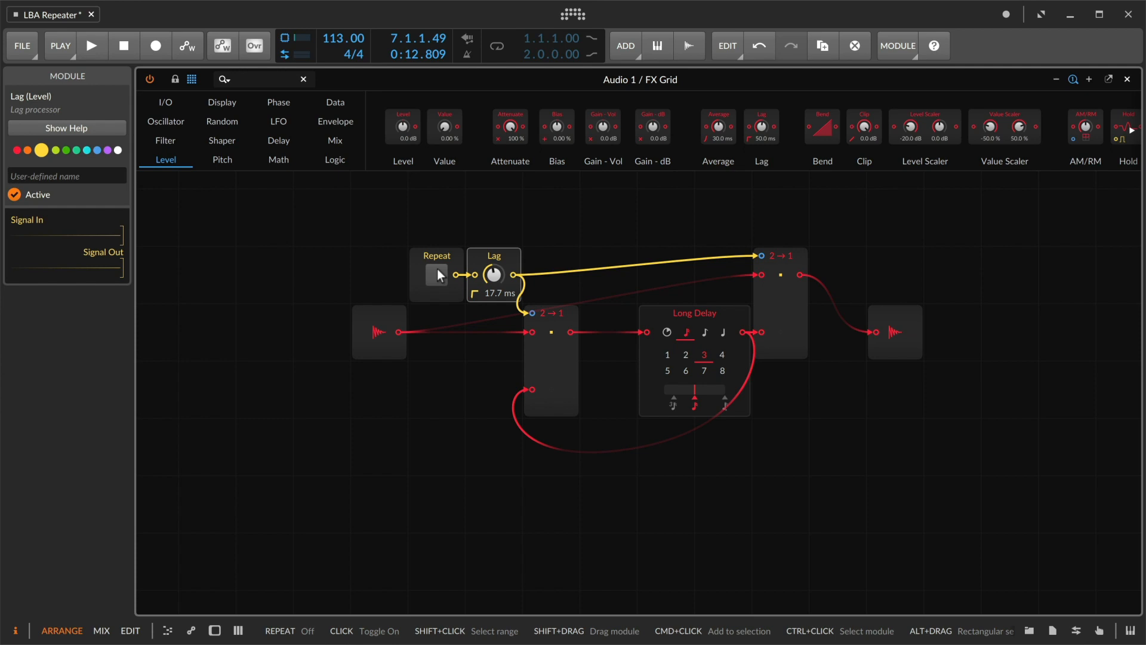
- Replace the Repeat button with a Gate In module feeding the Lag input
click(438, 254)
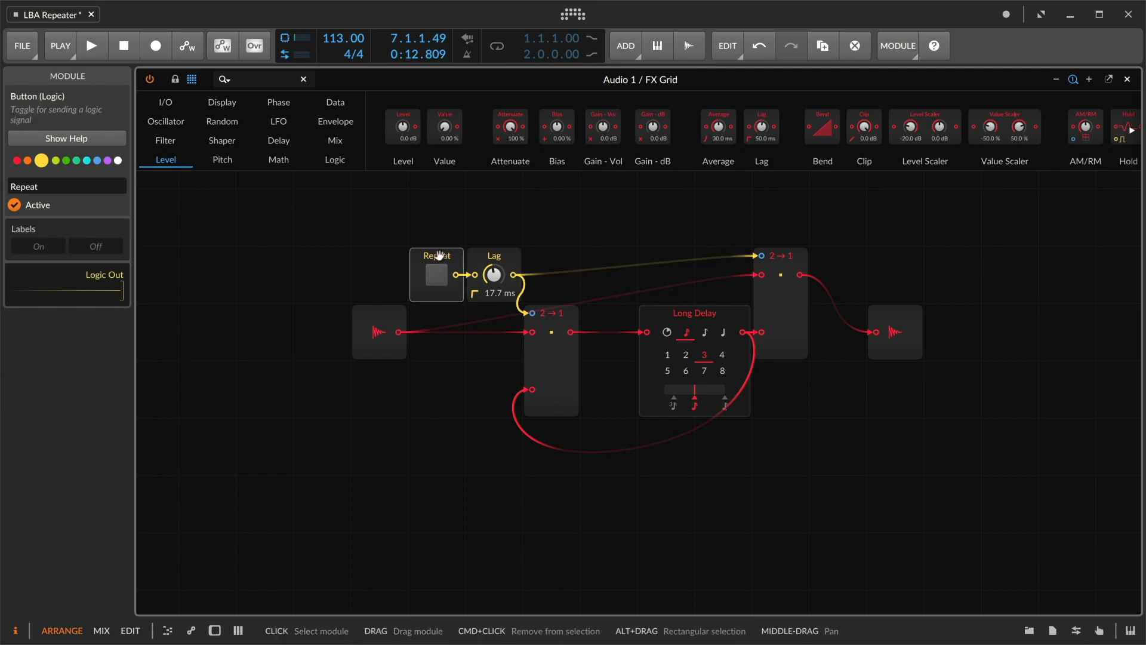
key(Delete)
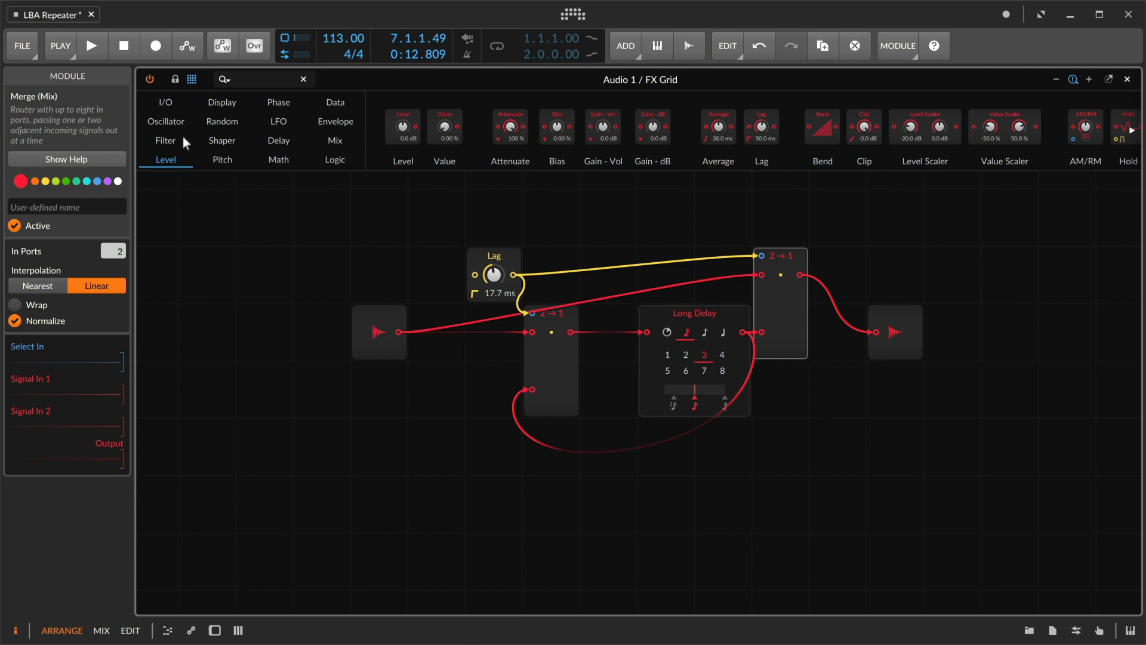
click(164, 102)
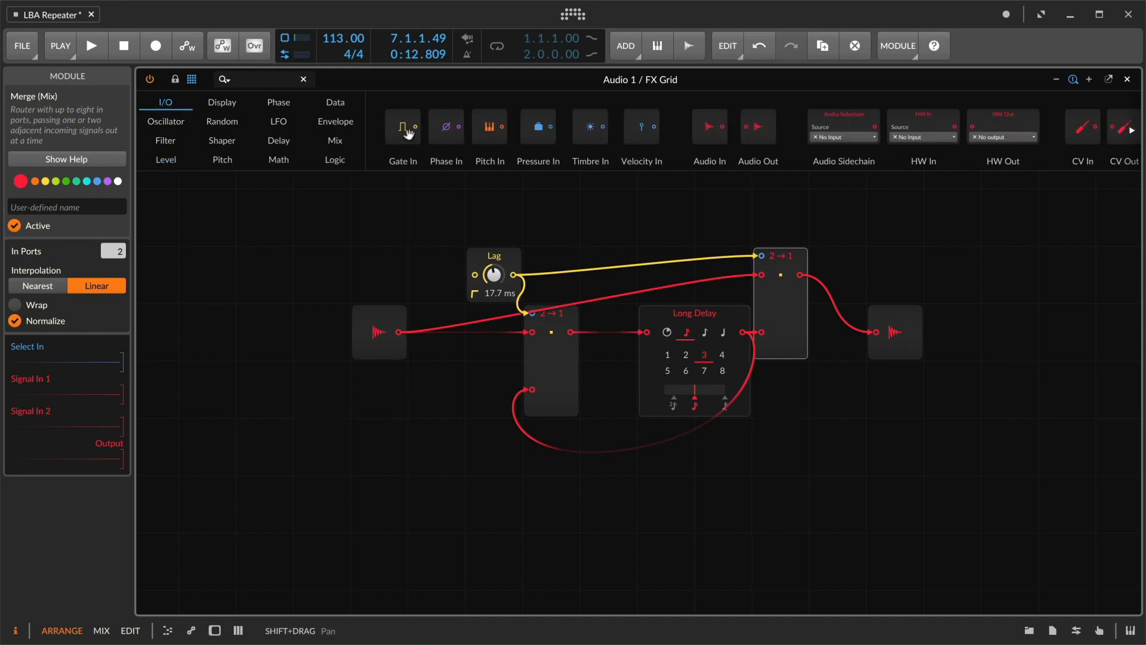
drag(403, 126, 475, 276)
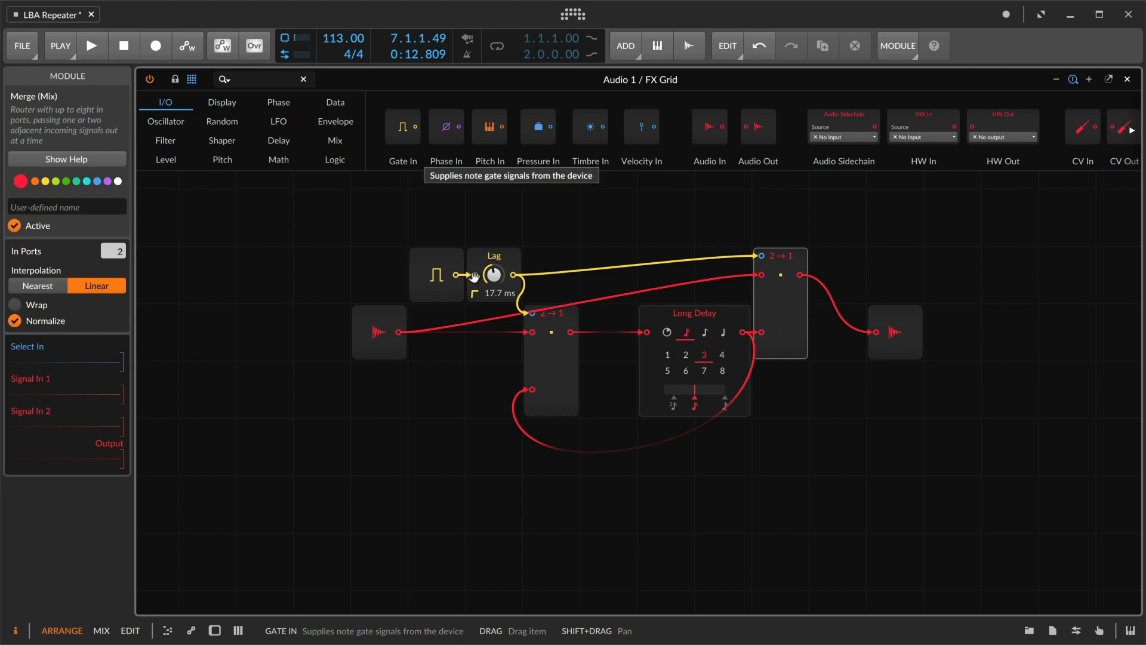
- Convert the Audio 1 track to a hybrid track
click(442, 377)
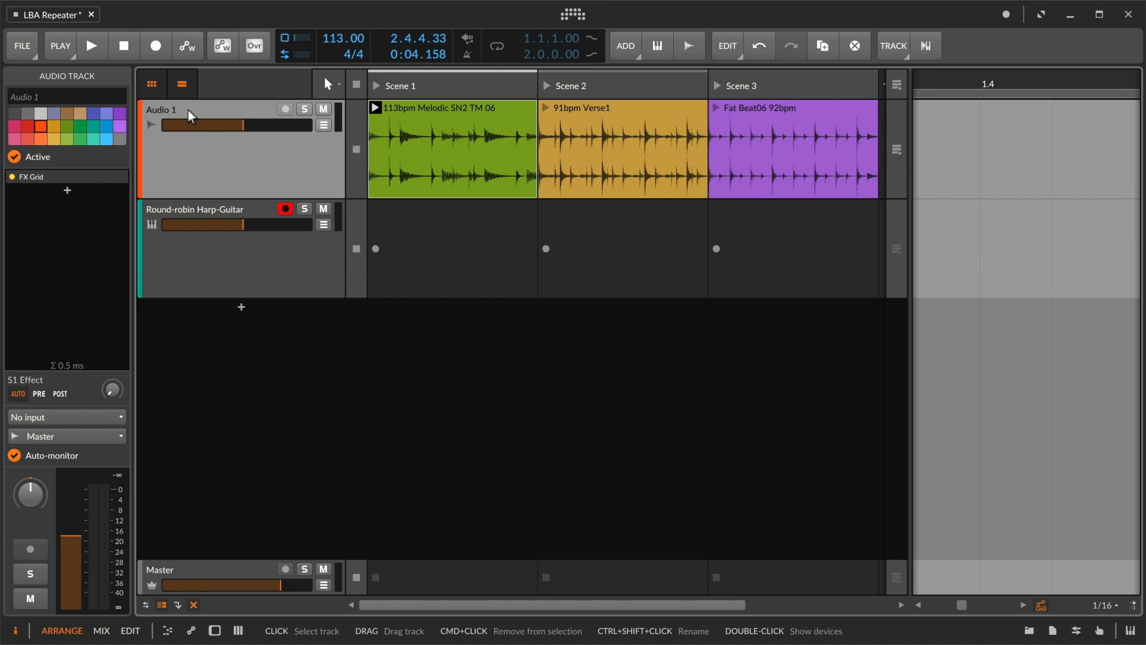
right_click(184, 171)
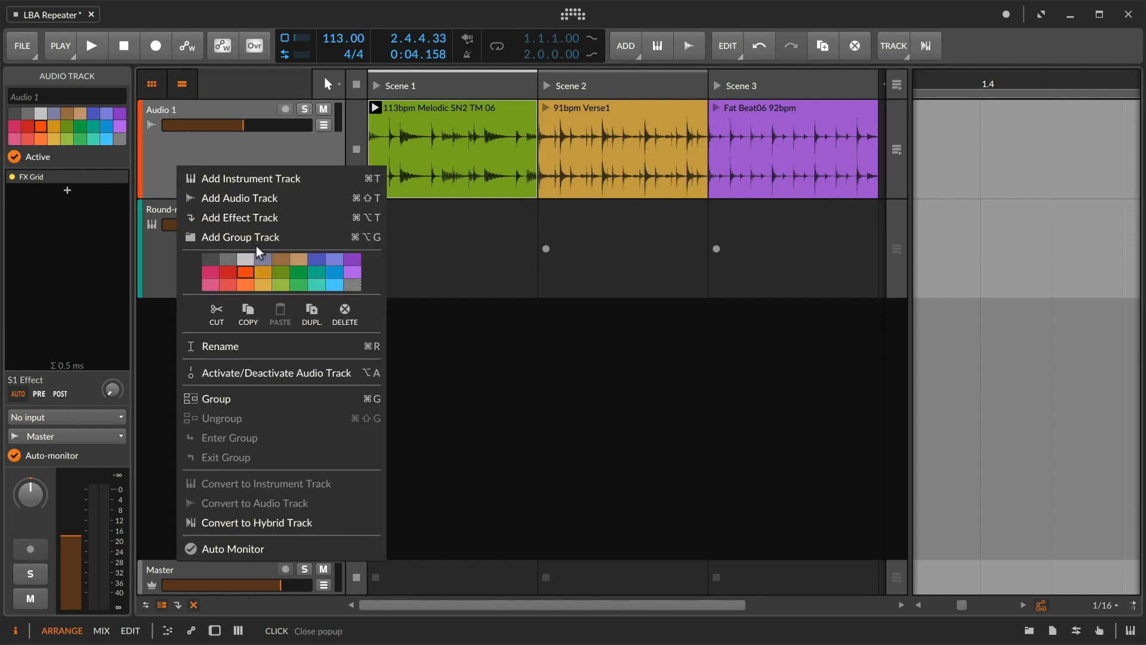
click(305, 523)
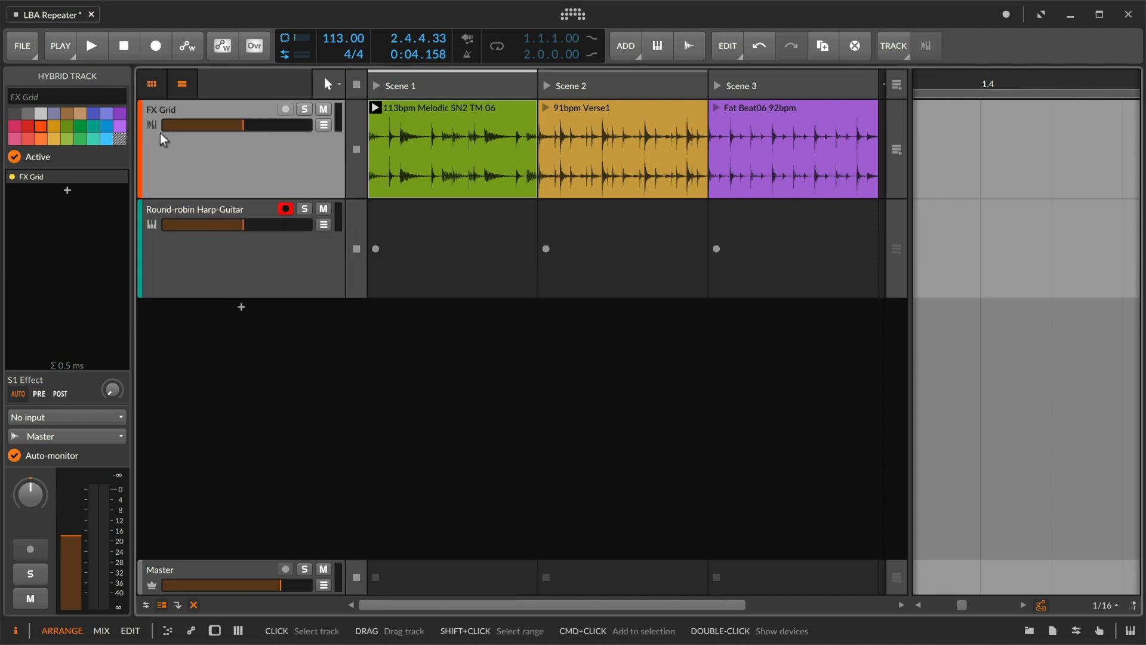
- Set the FX Grid track's input to All ins and move the record arm to it from the Round-robin Harp-Guitar track
click(66, 419)
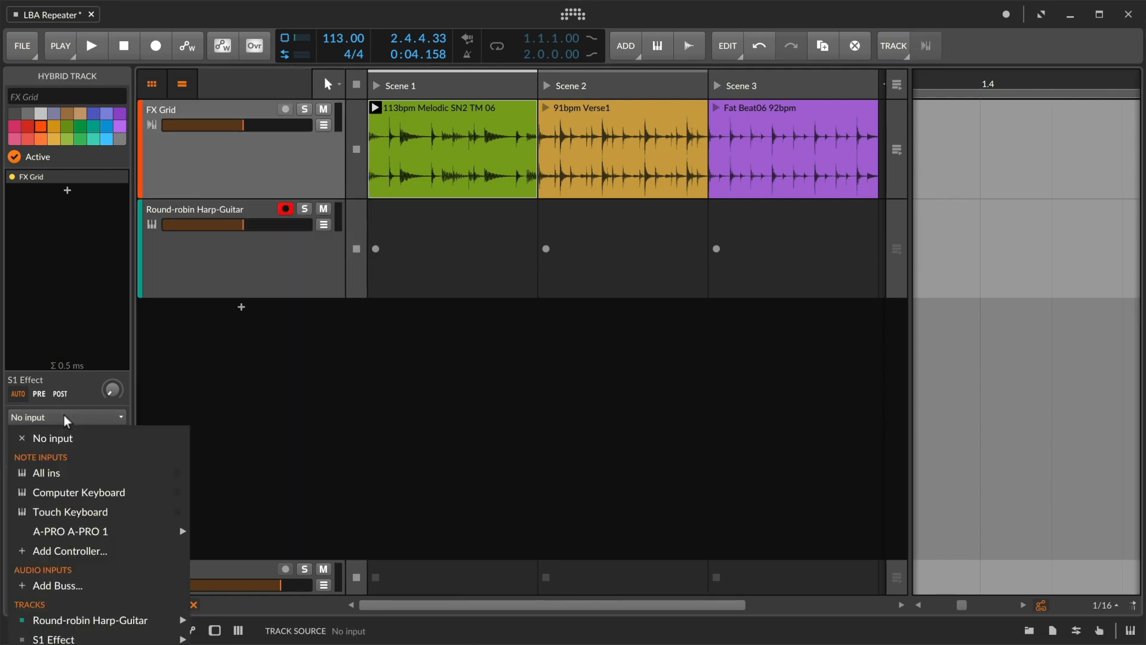
click(83, 476)
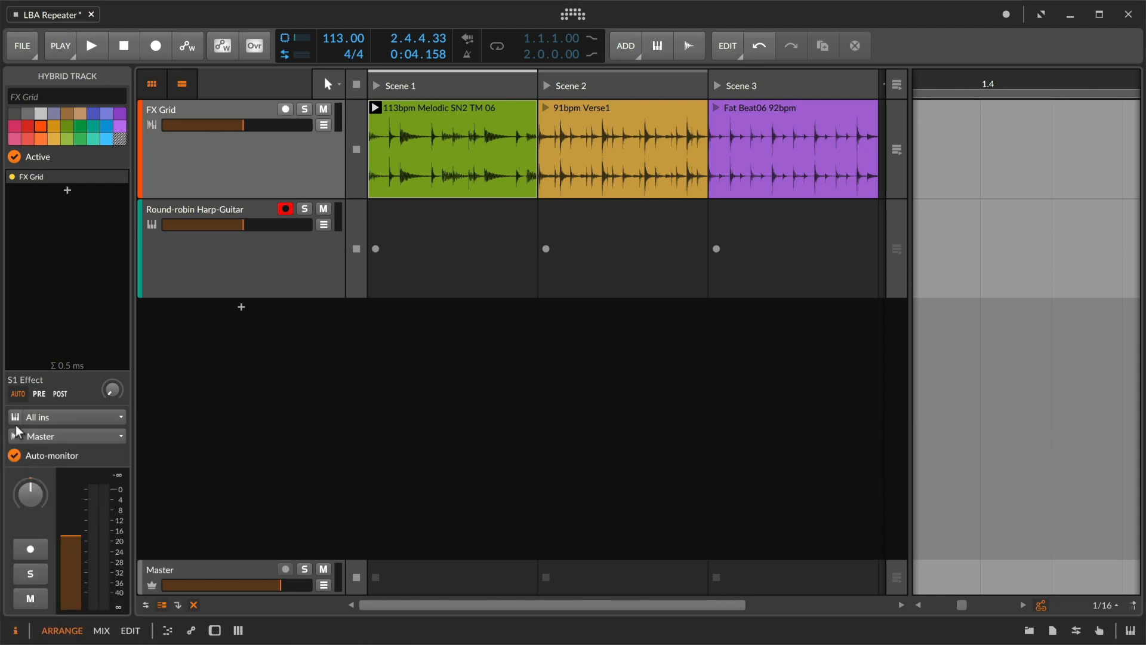
click(31, 549)
click(285, 208)
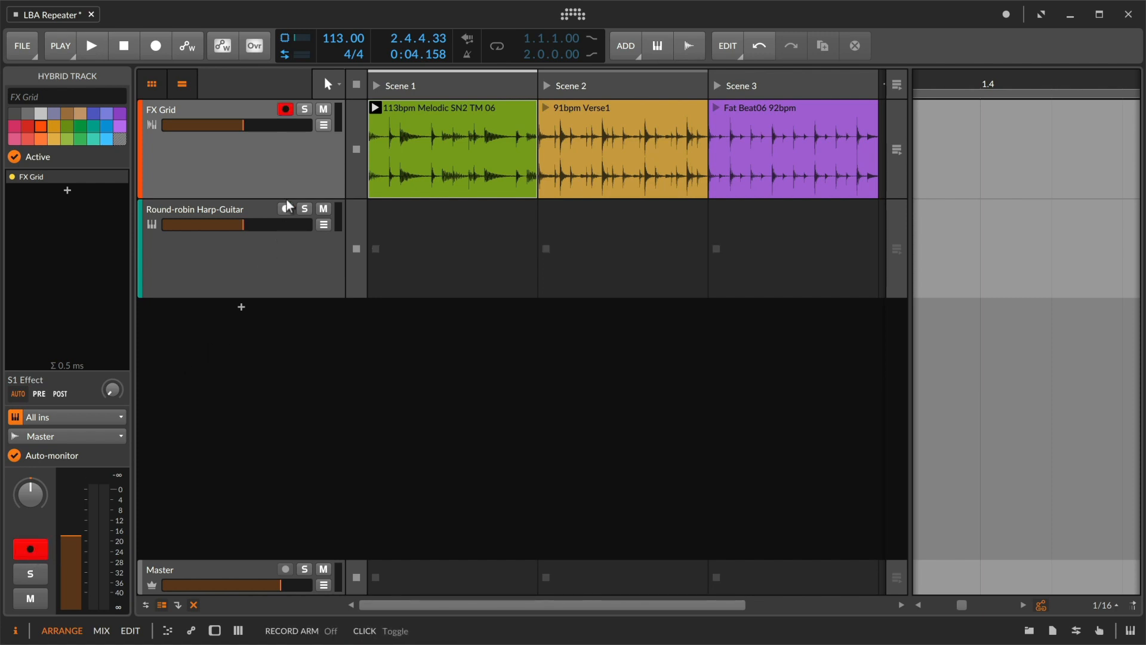
- Reopen the FX Grid patch from the converted track and hide the device chain below it
click(246, 108)
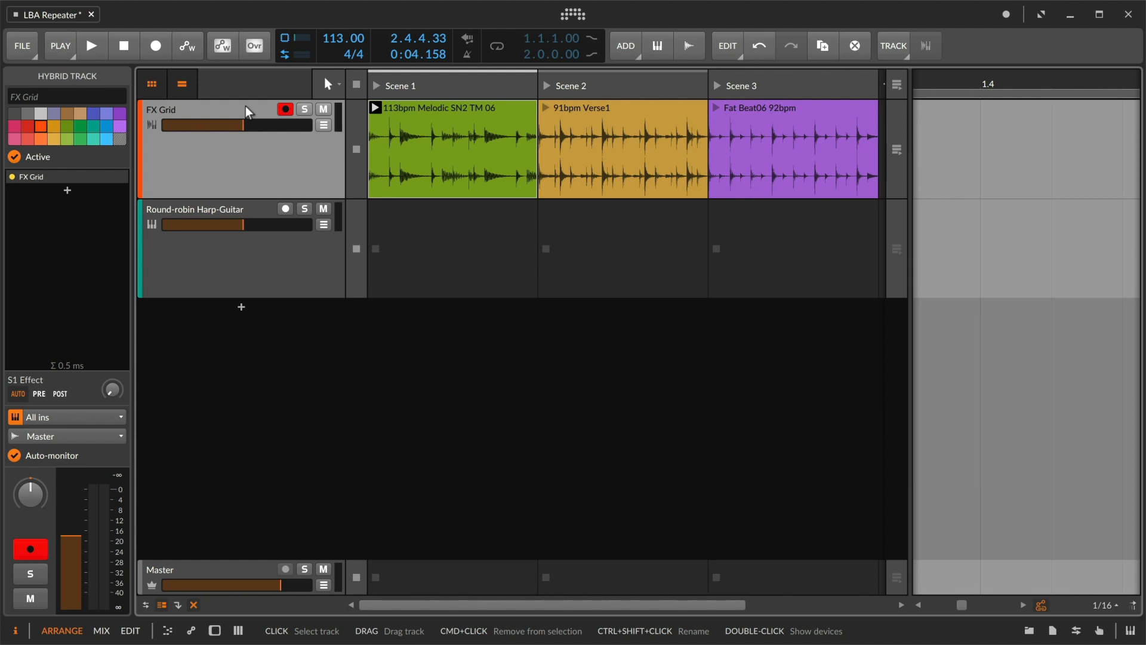
double_click(248, 112)
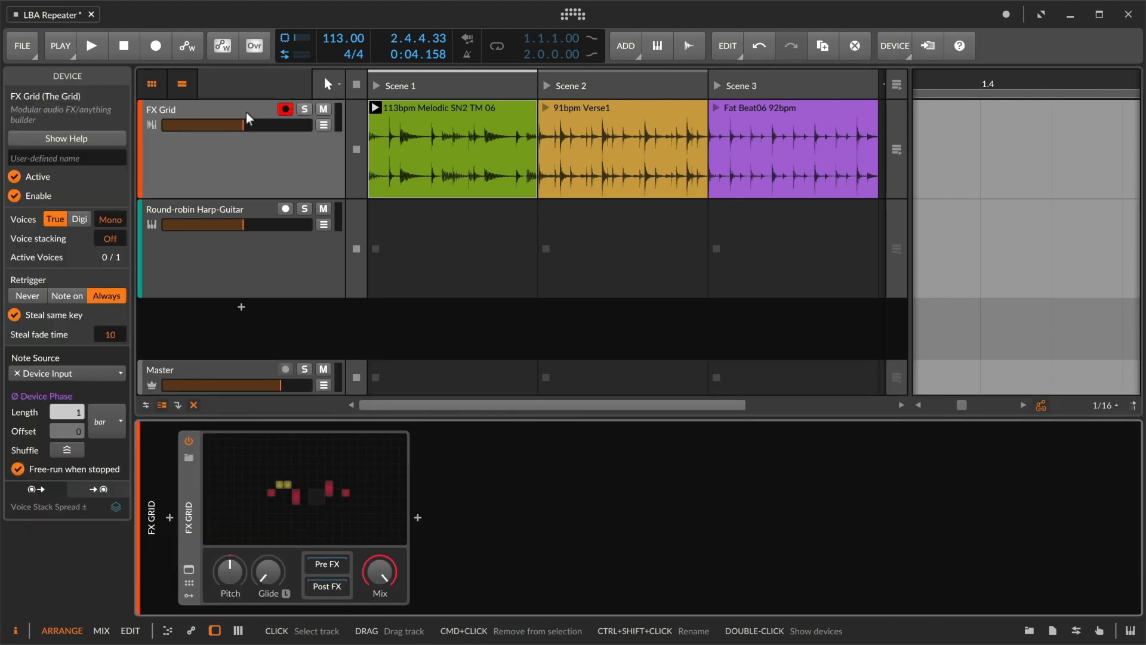
double_click(287, 481)
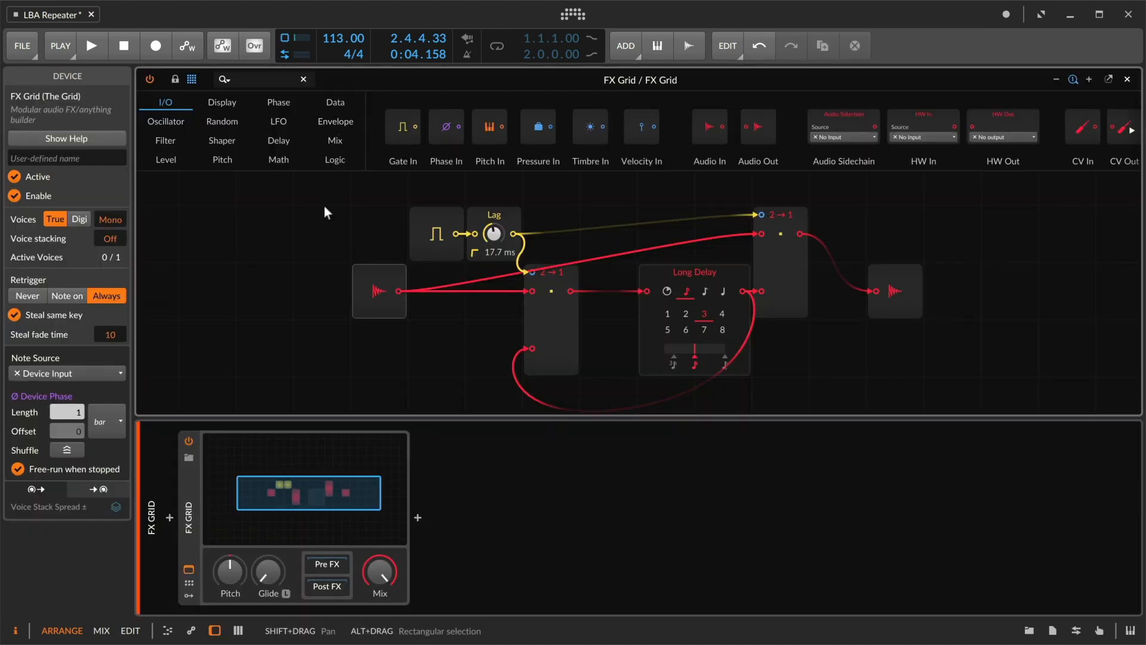
key(d)
- Test the note-triggered repeats during playback with Long Delay at 1 and 3 beats, leave it at 1 and stop
key(space)
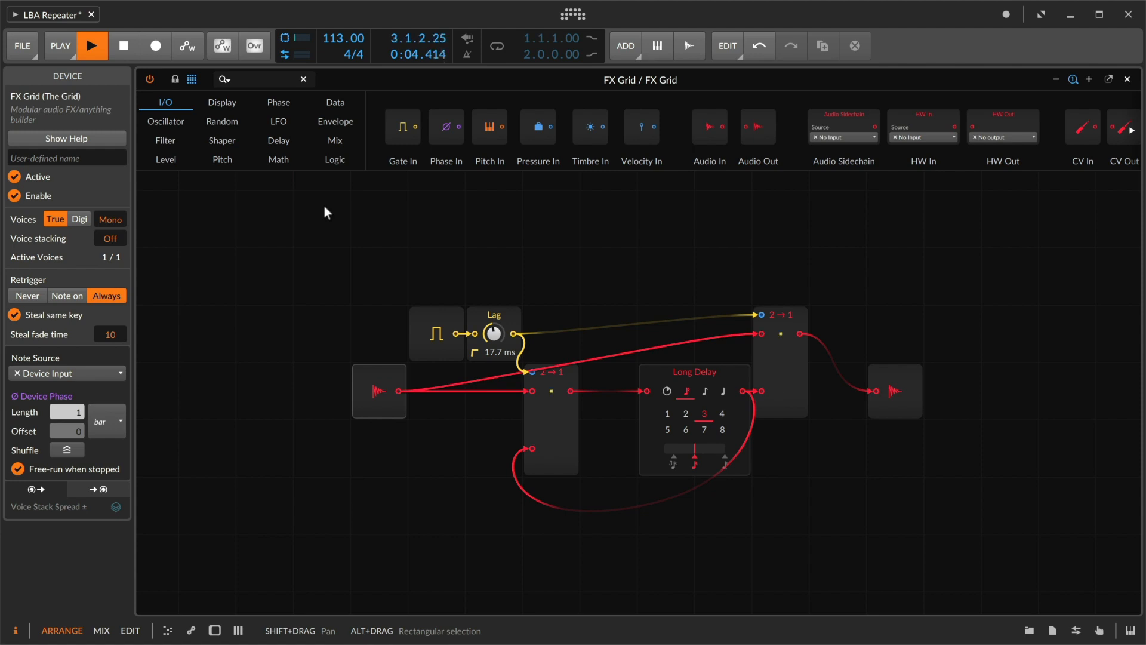
click(666, 414)
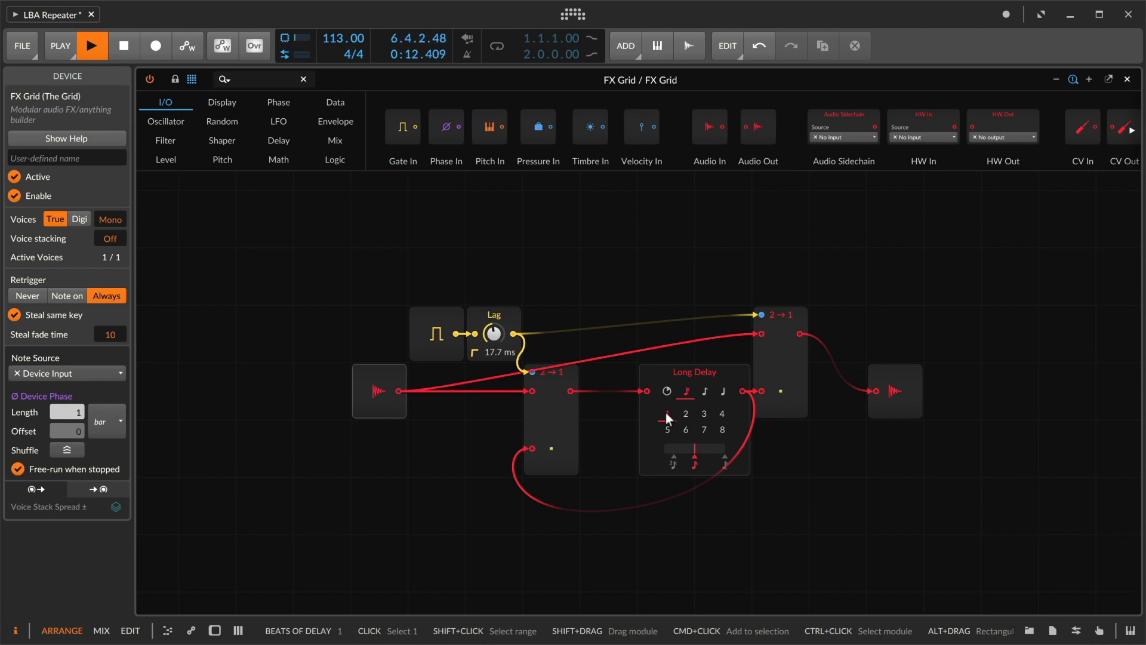
click(703, 414)
scroll(823, 463, down, 3)
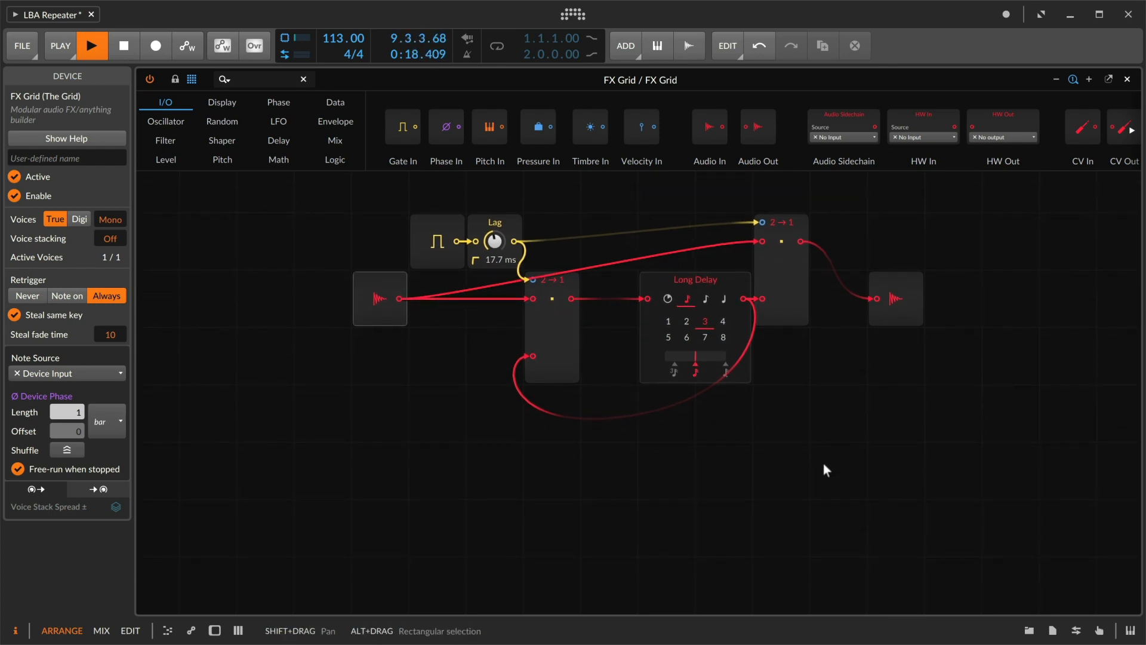
key(space)
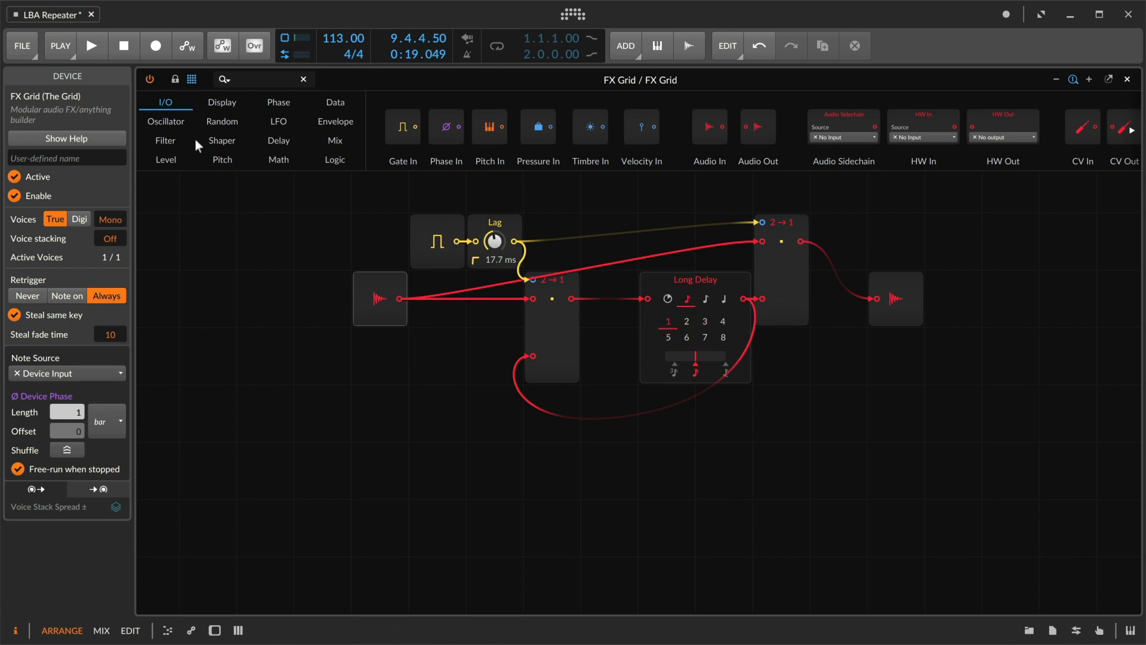
- Place a Key On module below the patch and learn its key as C2 on channel 1 from MIDI input
scroll(838, 137, down, 5)
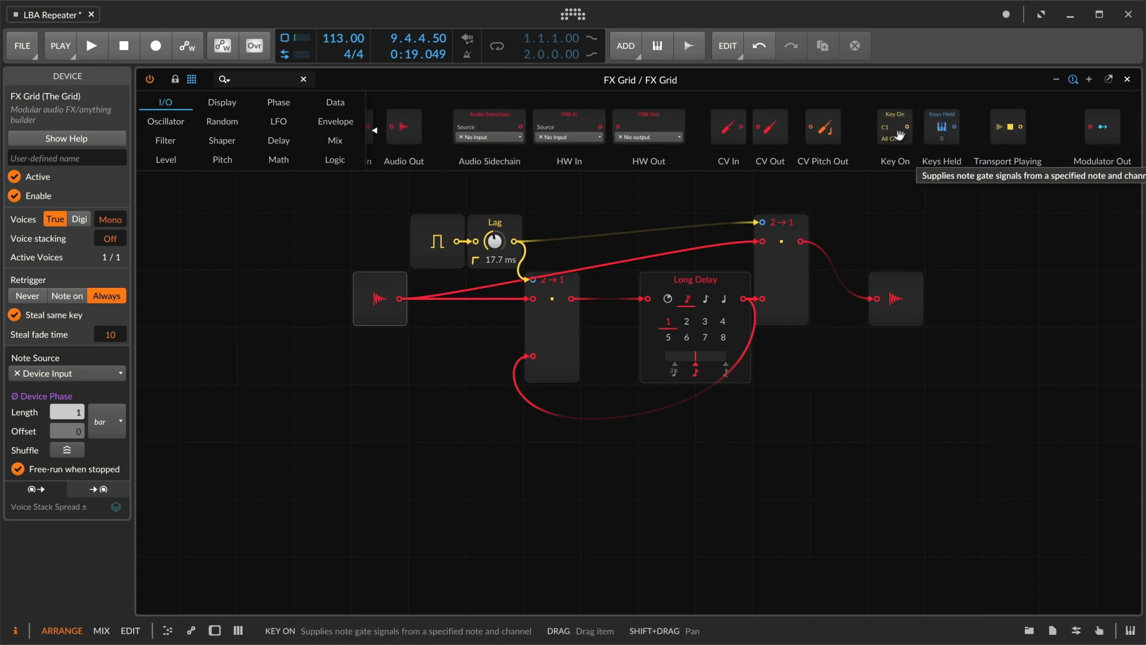
drag(899, 135, 494, 469)
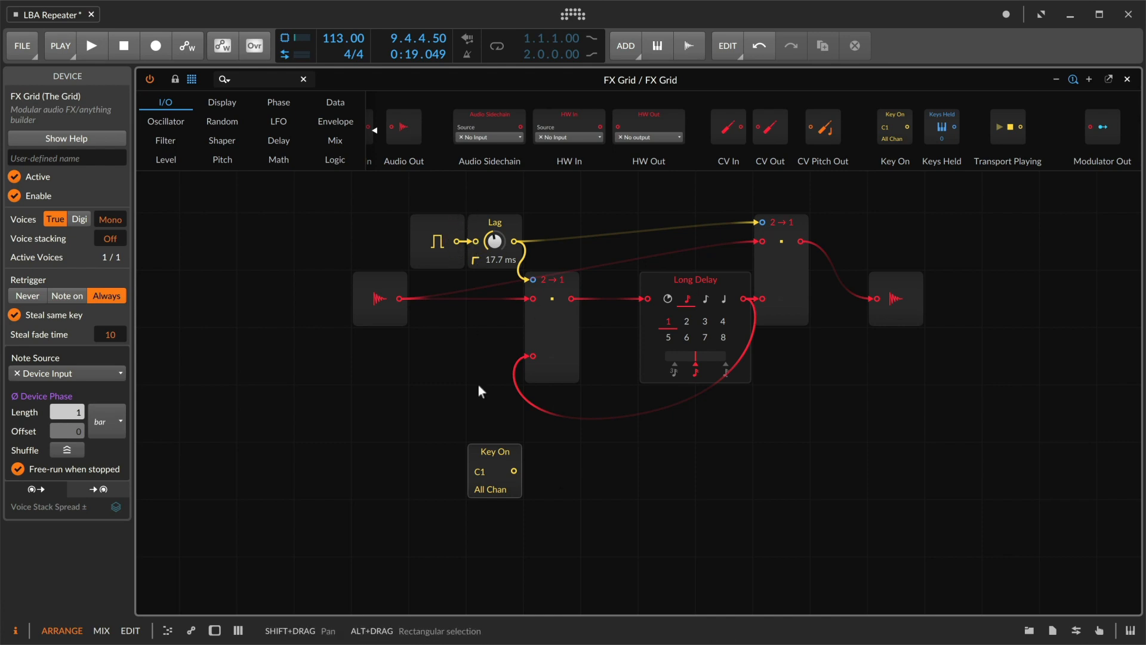
click(497, 464)
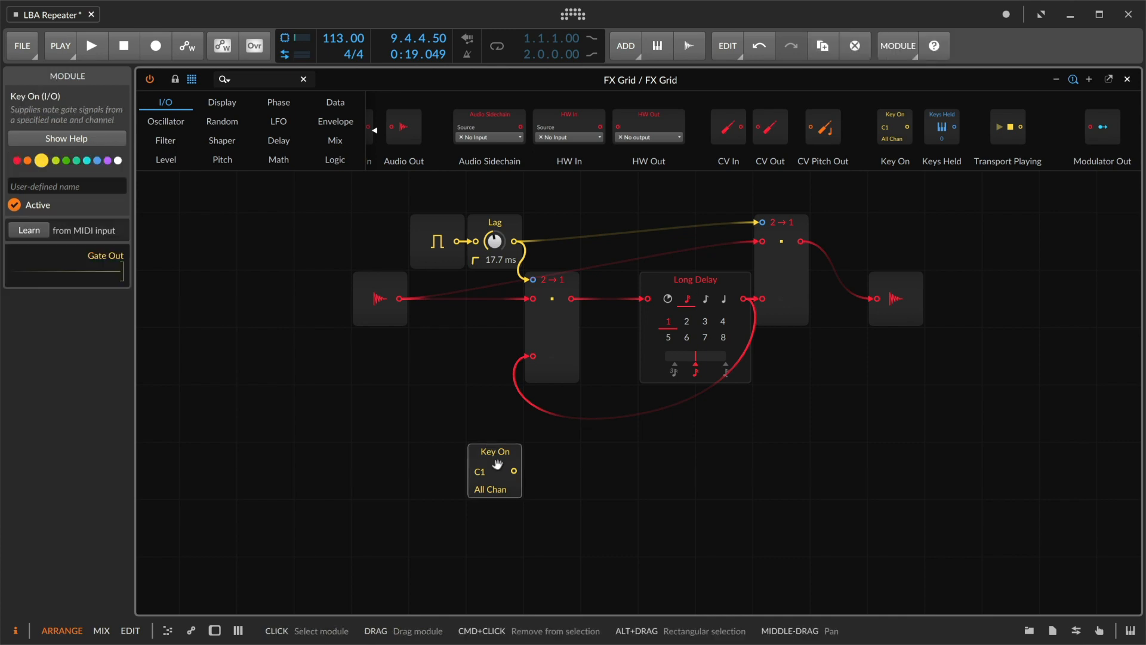
click(31, 230)
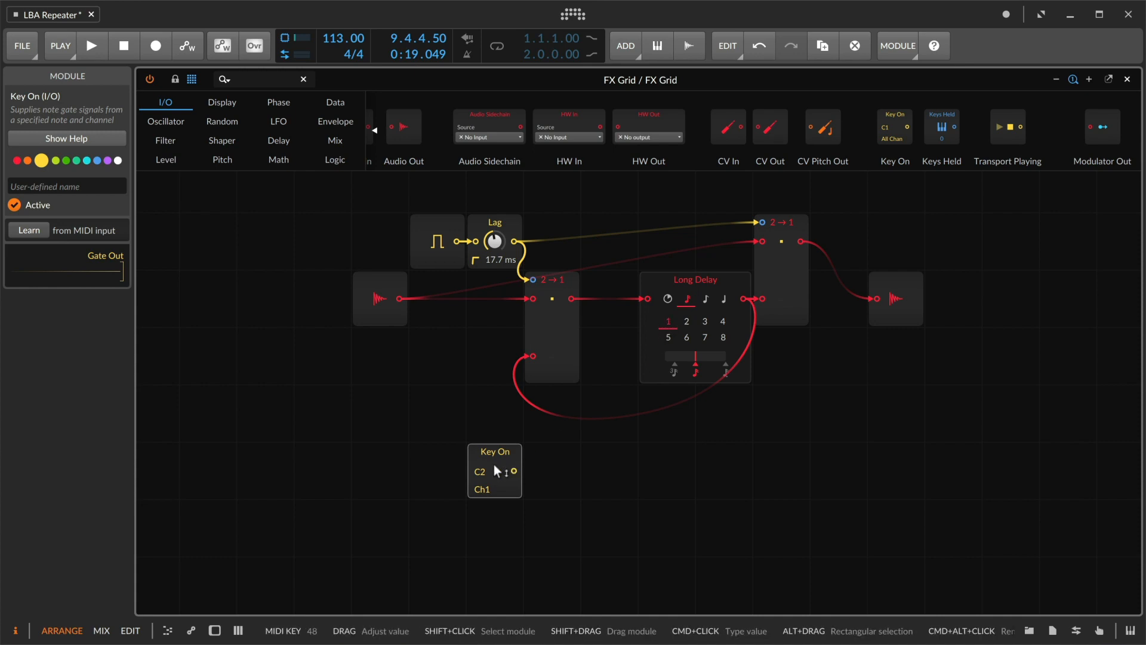
- Duplicate the Key On module twice and set the copies' keys to C#2 and D2
key(super+d)
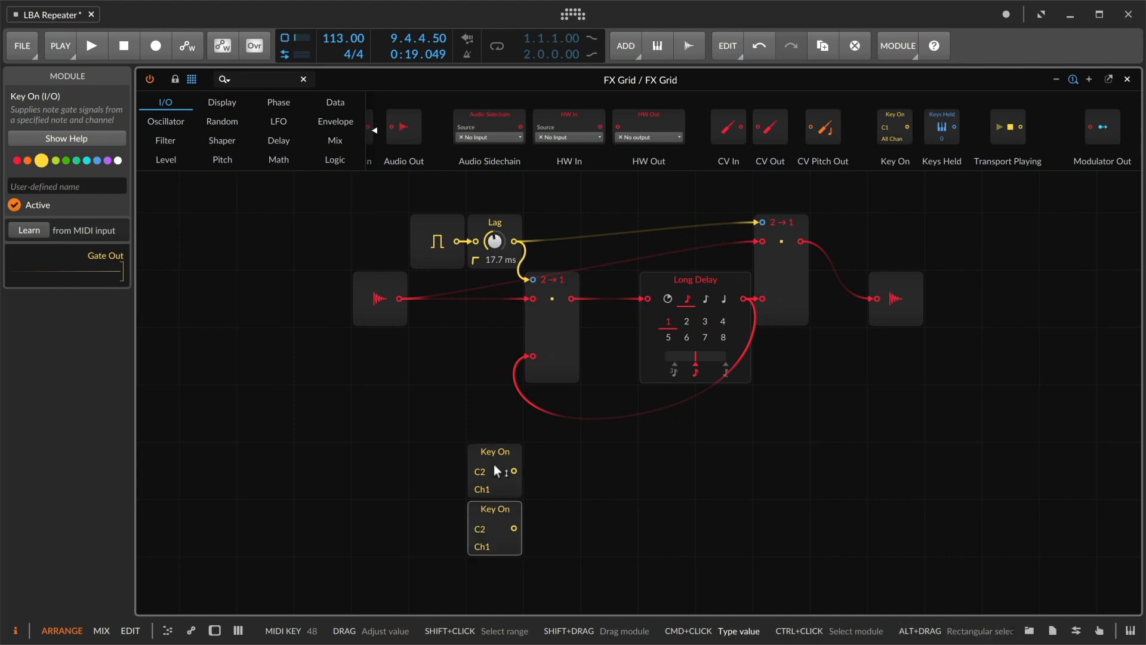
drag(484, 528, 485, 518)
key(super+d)
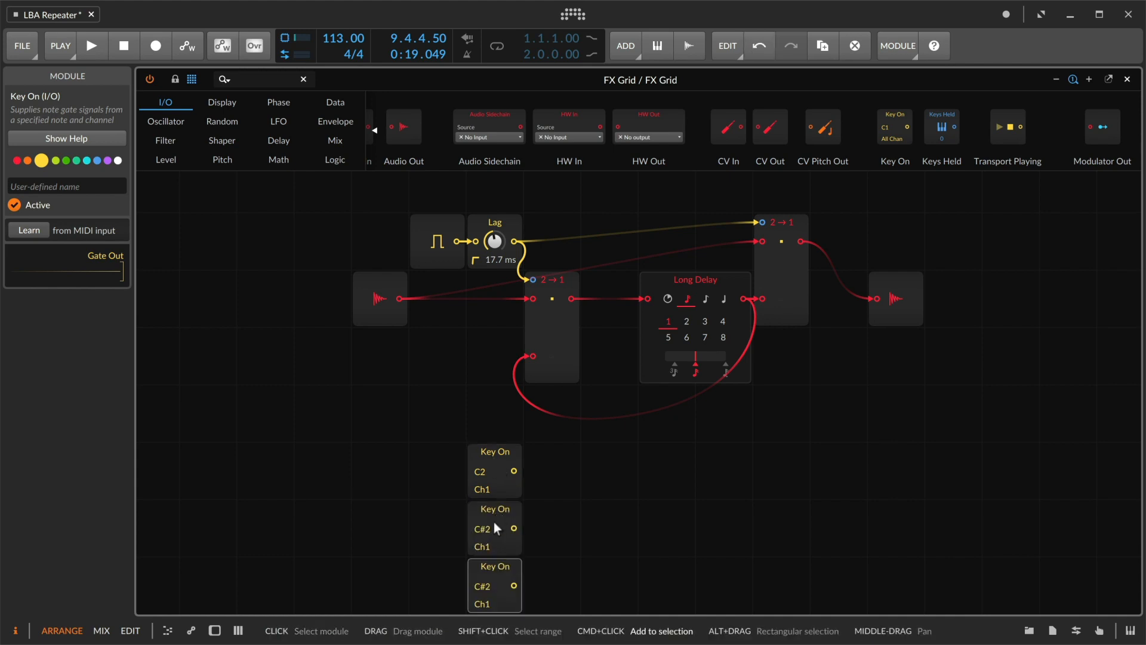
drag(480, 585, 480, 587)
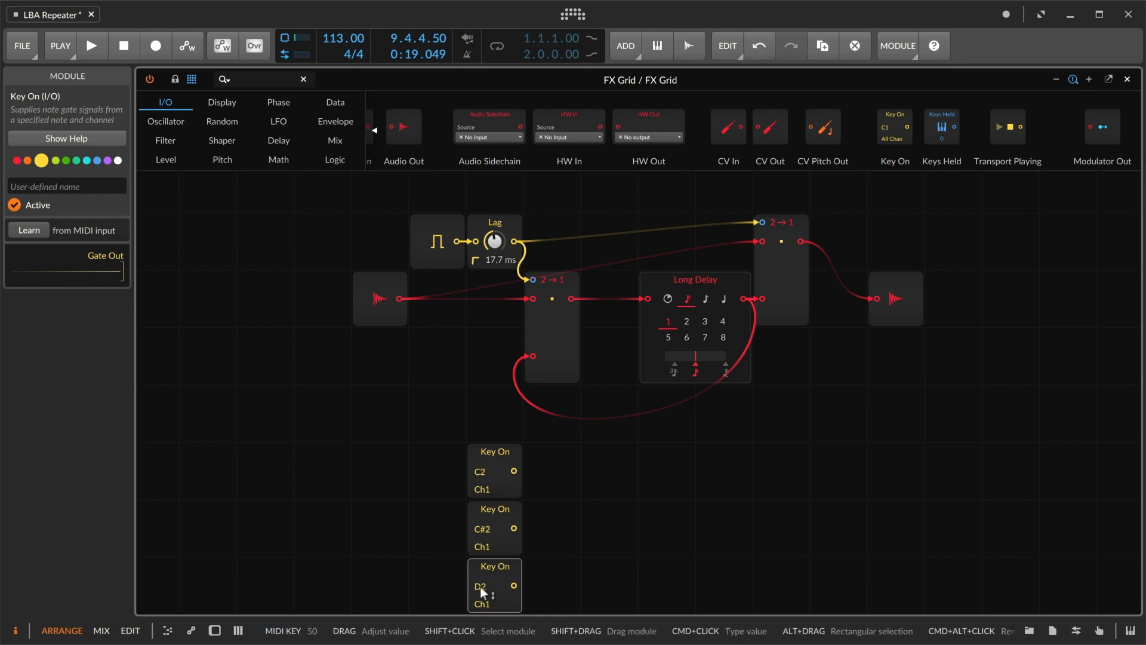
- Add a Modulator Out module level with the D2 Key On module and wire that Key On's gate into it
scroll(568, 547, down, 2)
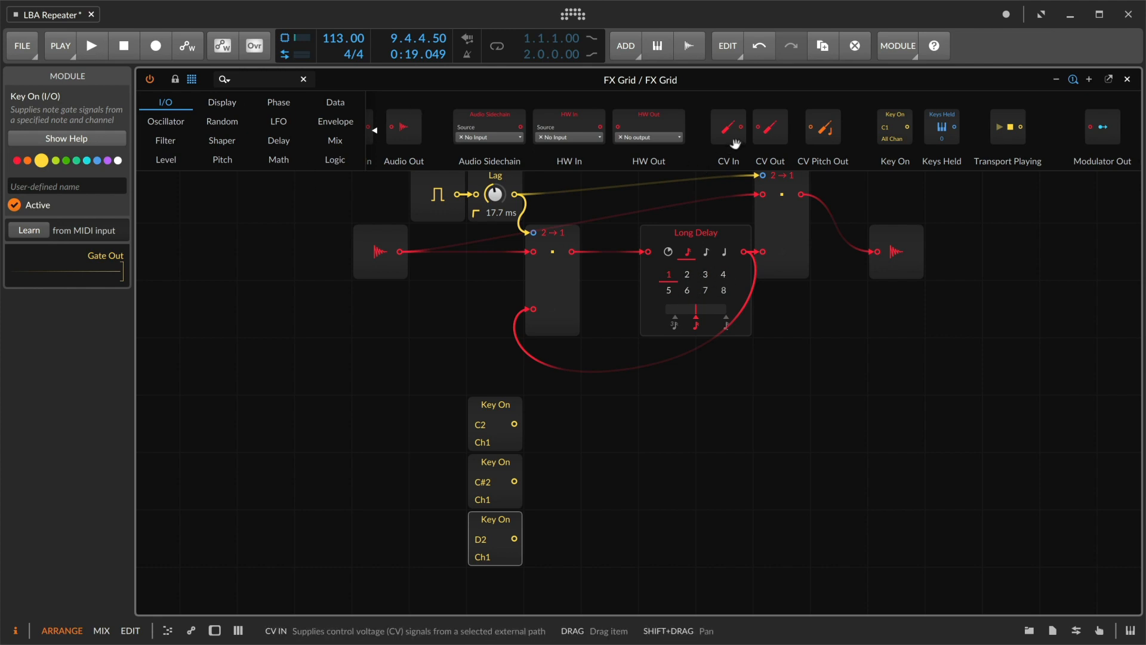
drag(1102, 126, 759, 517)
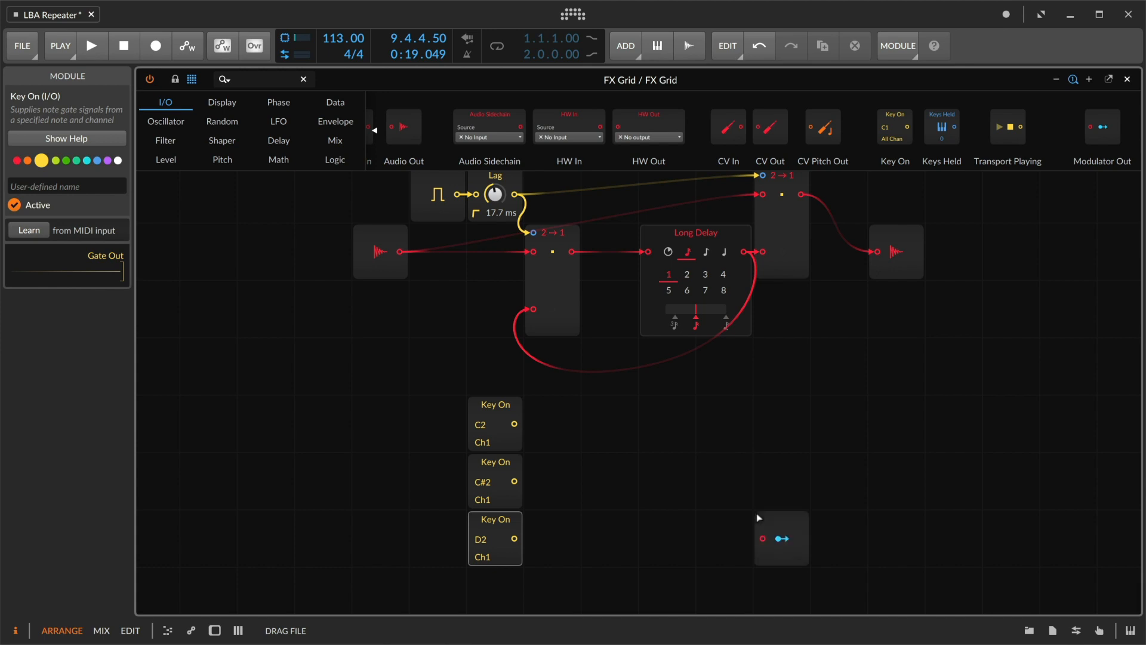
drag(514, 538, 774, 538)
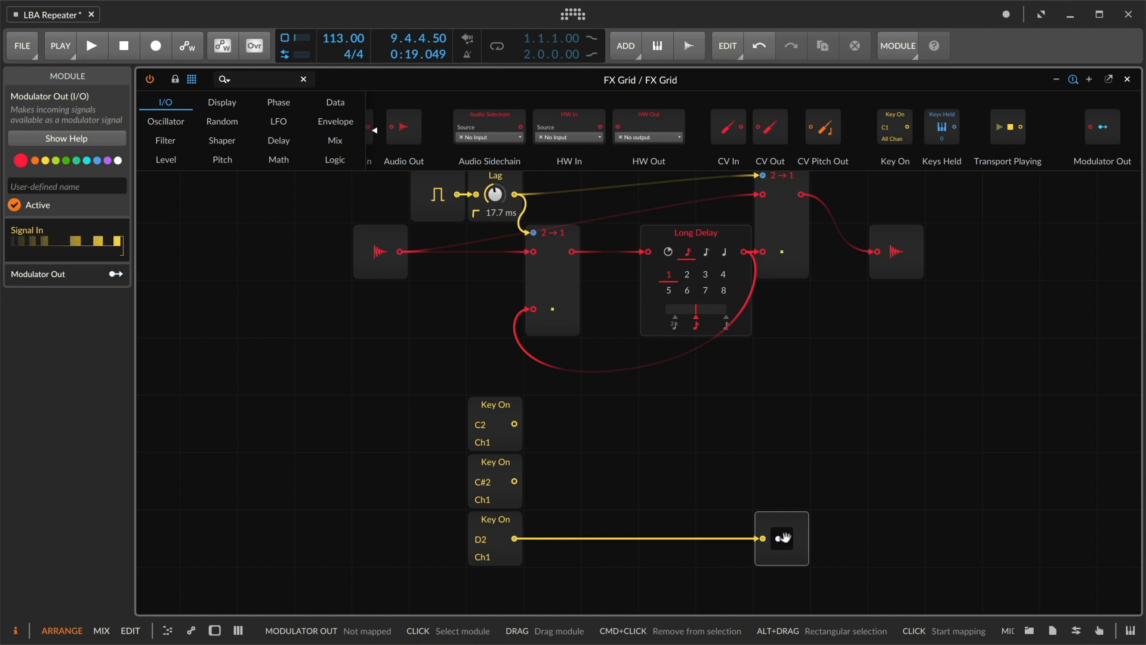
- Map Modulator Out to Long Delay's Beats of Delay with an amount of +2.00 and test it during playback
click(784, 537)
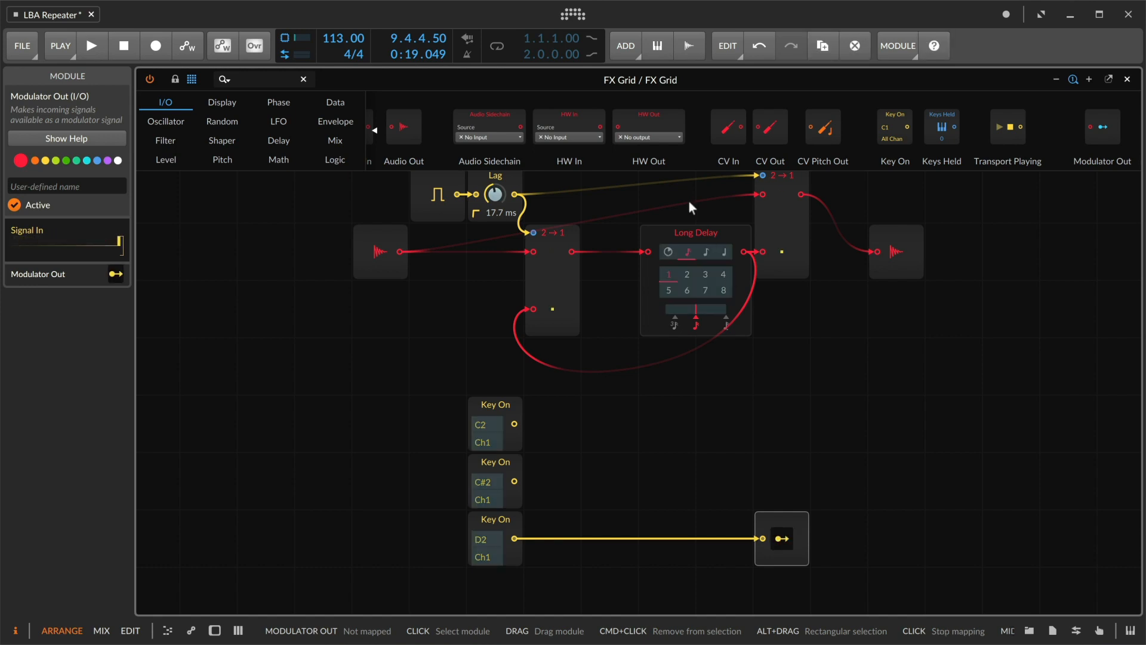
drag(717, 285, 718, 261)
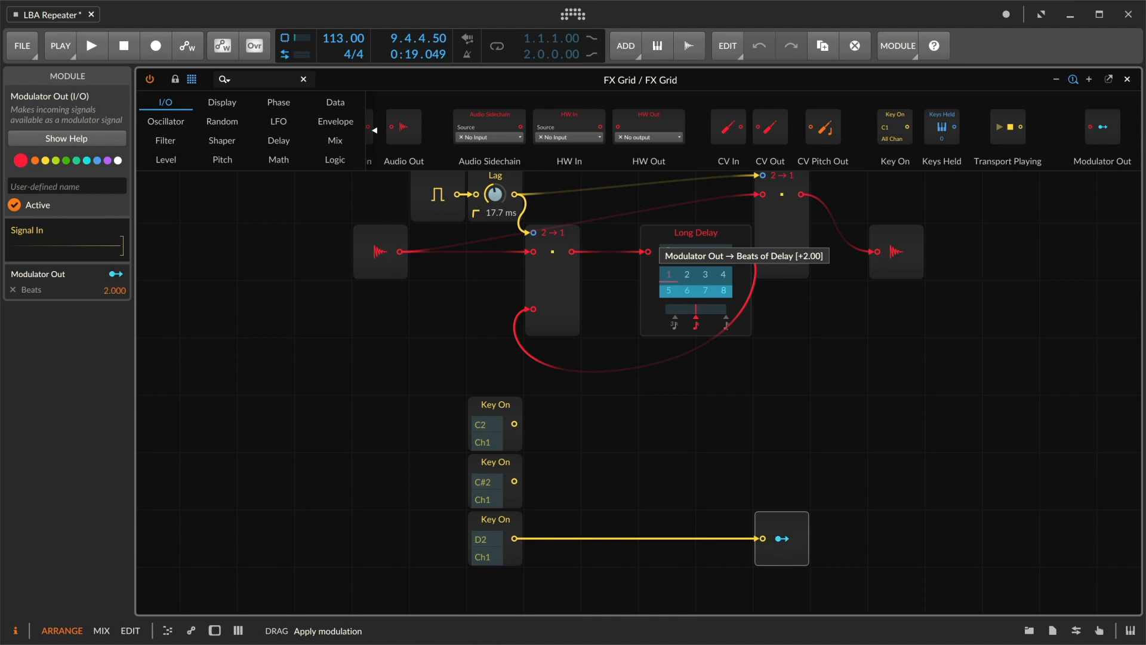
drag(718, 261, 717, 261)
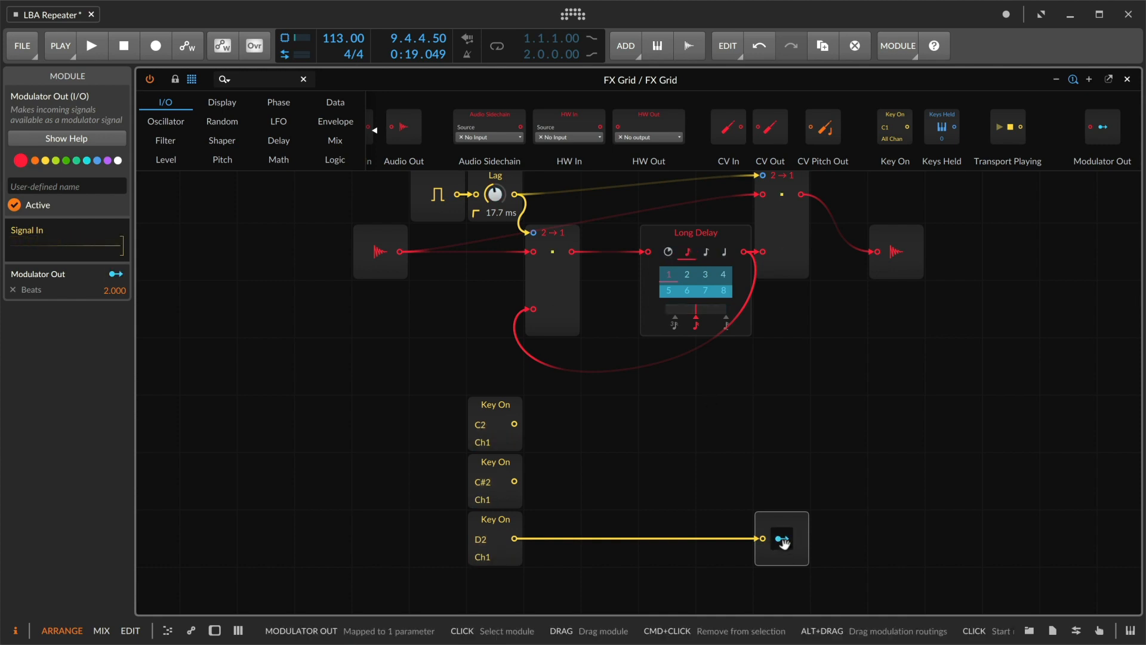
key(space)
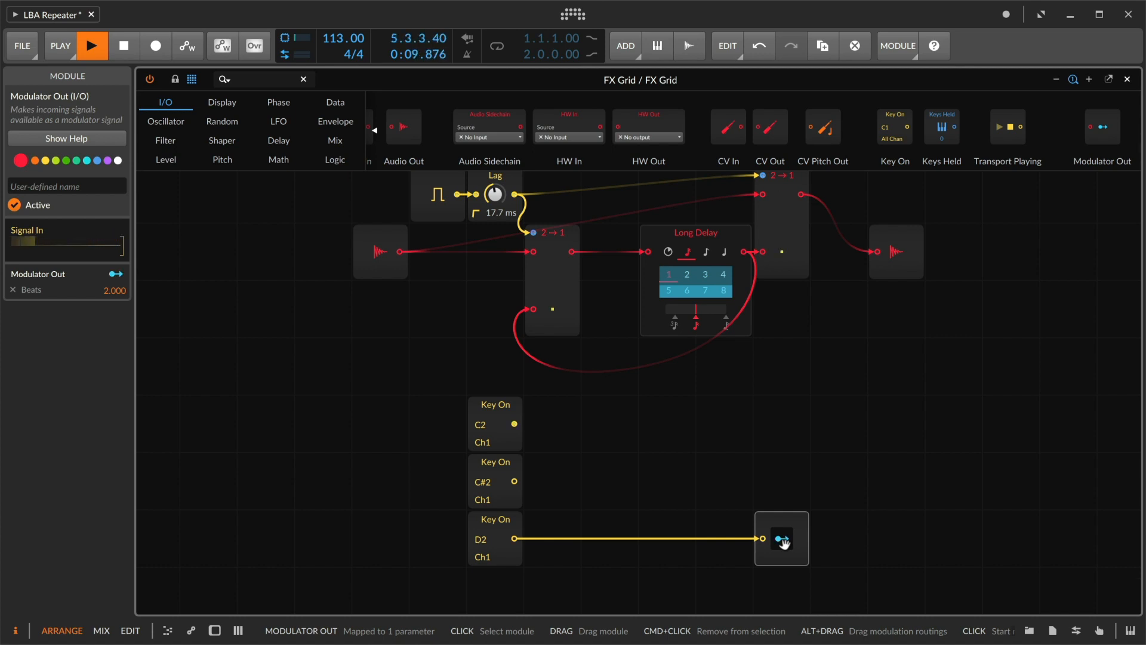
key(space)
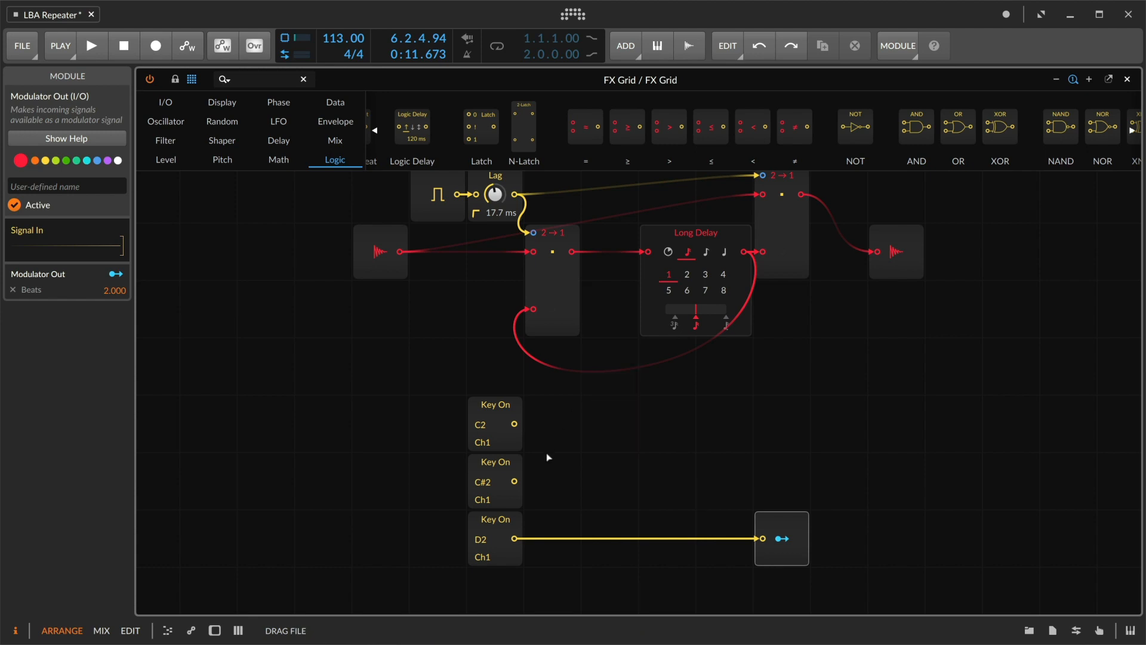
- Add an N-Latch with 3 ports fed by the three Key On modules and route its third output to Modulator Out
drag(548, 457, 531, 423)
drag(514, 480, 532, 481)
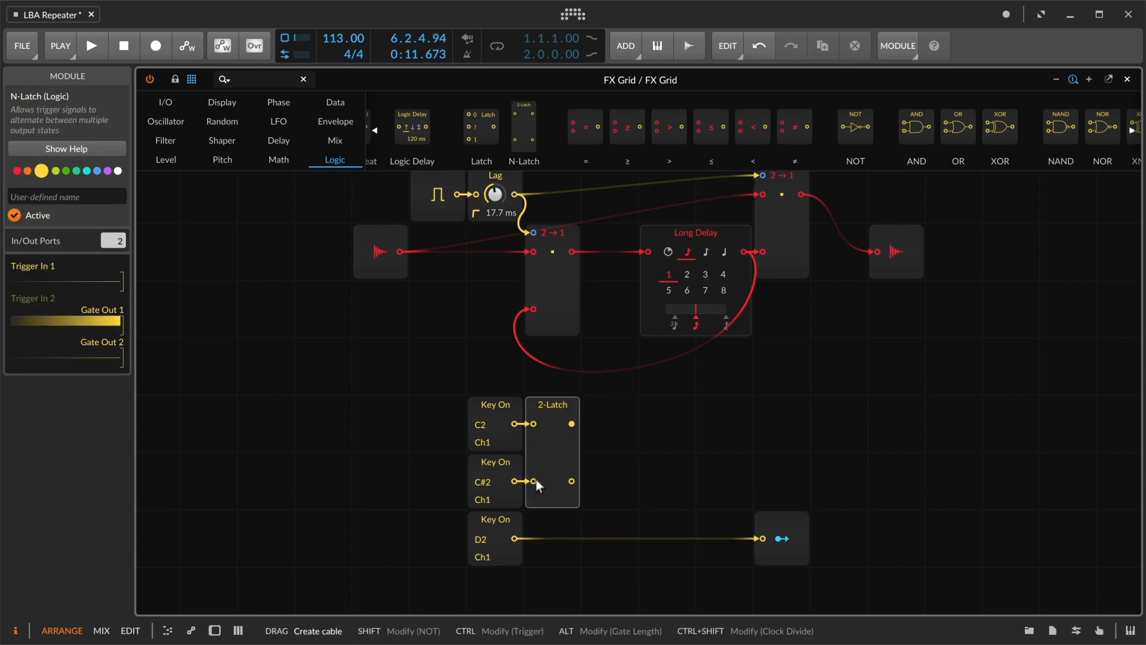
drag(114, 236, 114, 227)
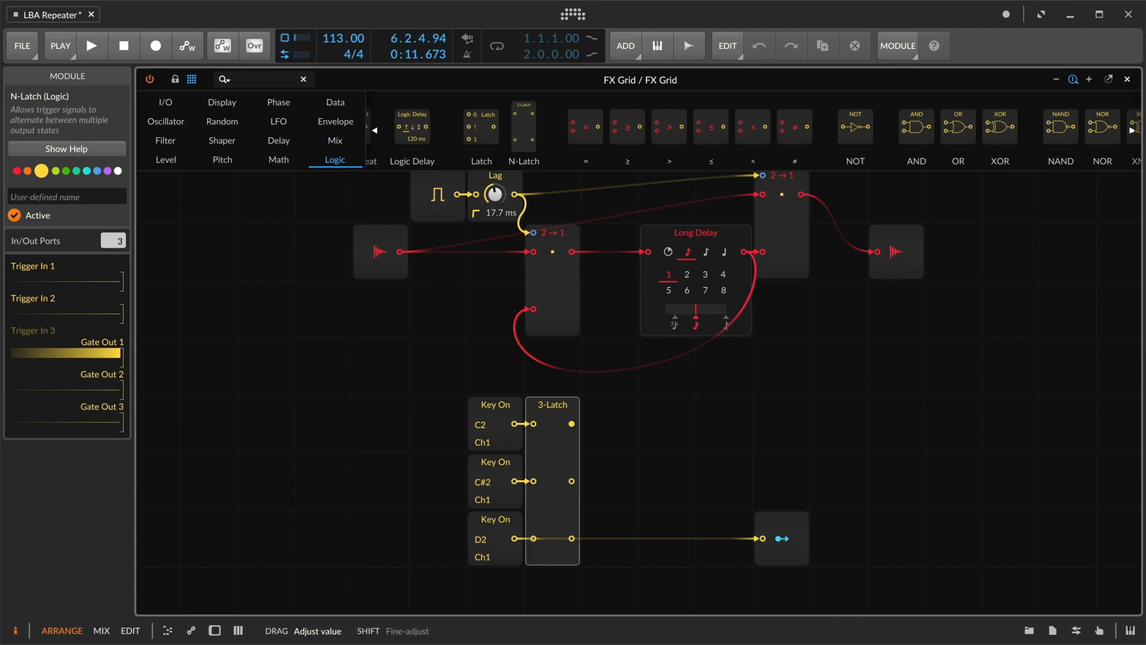
drag(512, 539, 768, 539)
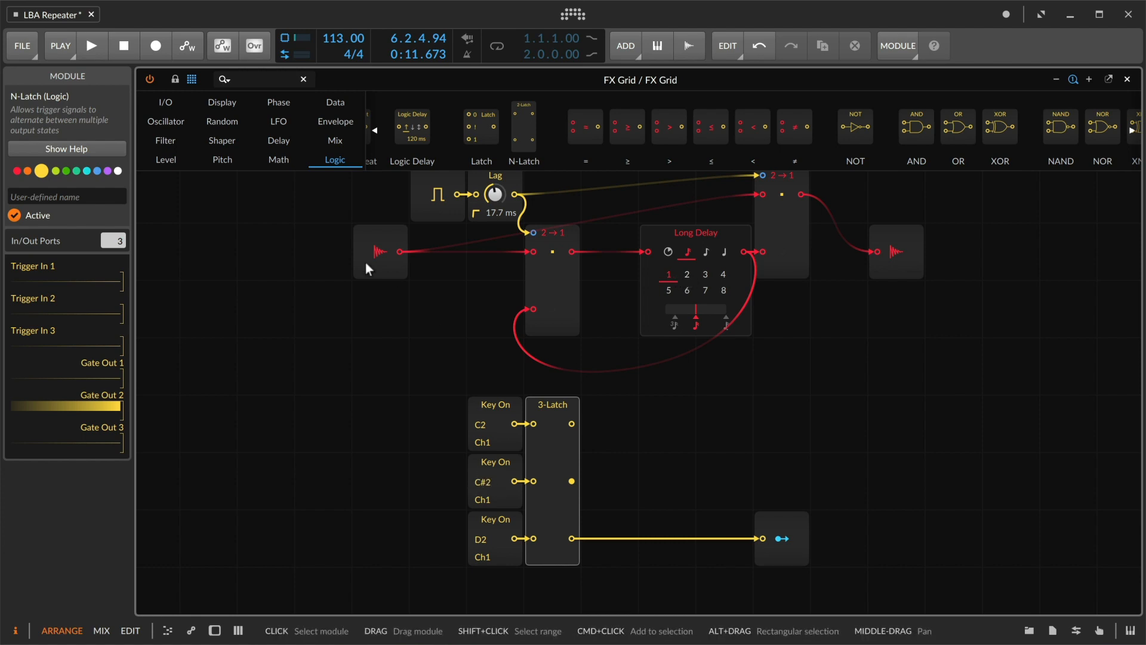
- Add an Attenuate module after the latch's second output and set it to 50 %
click(167, 160)
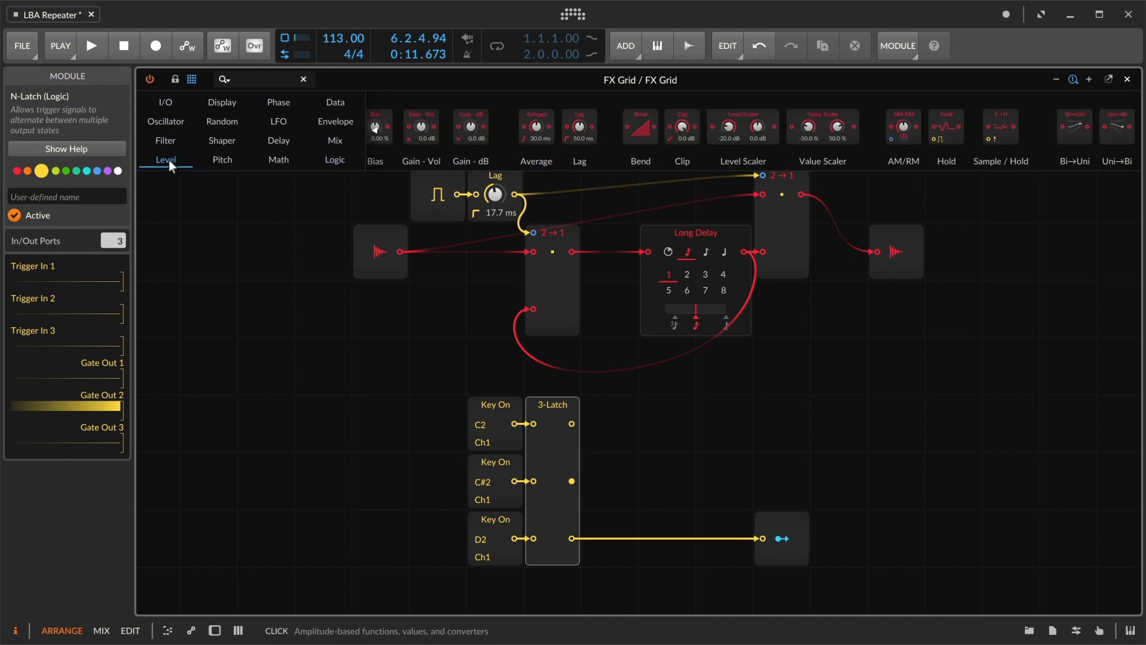
scroll(443, 136, left, 3)
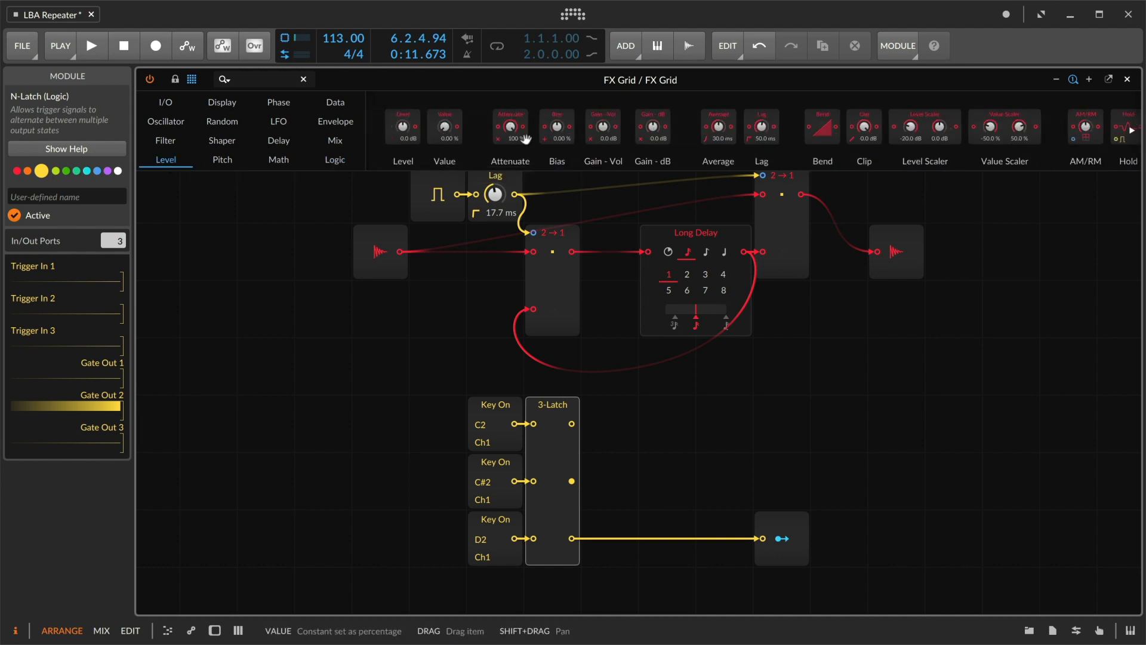
drag(510, 129, 597, 484)
super+click(609, 482)
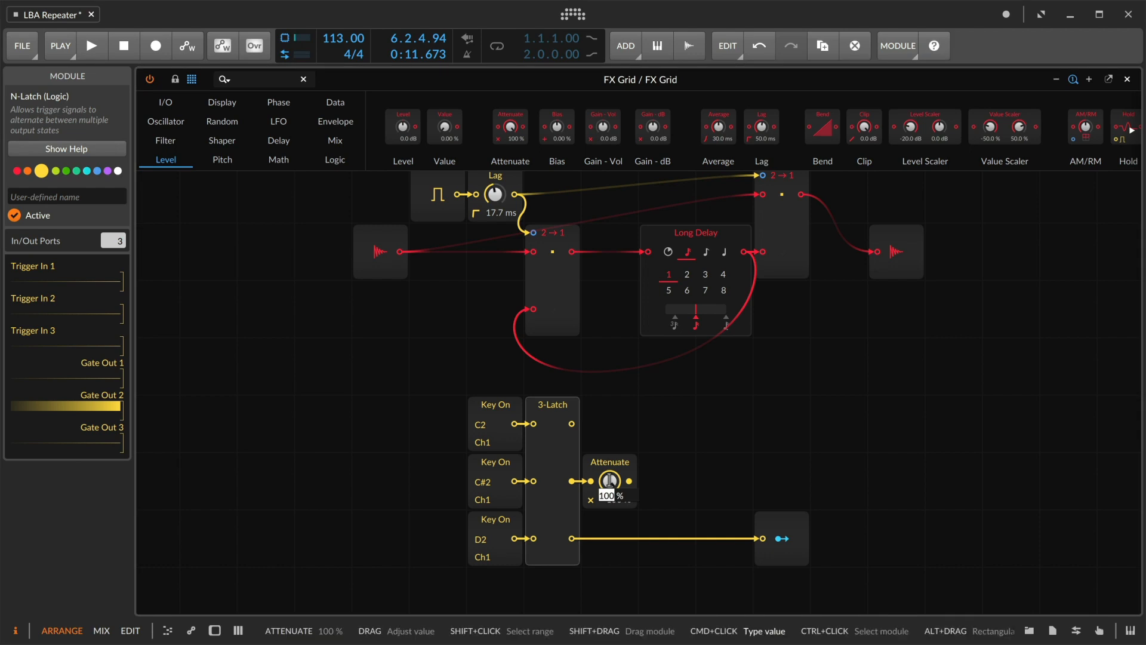
text(50)
key(Return)
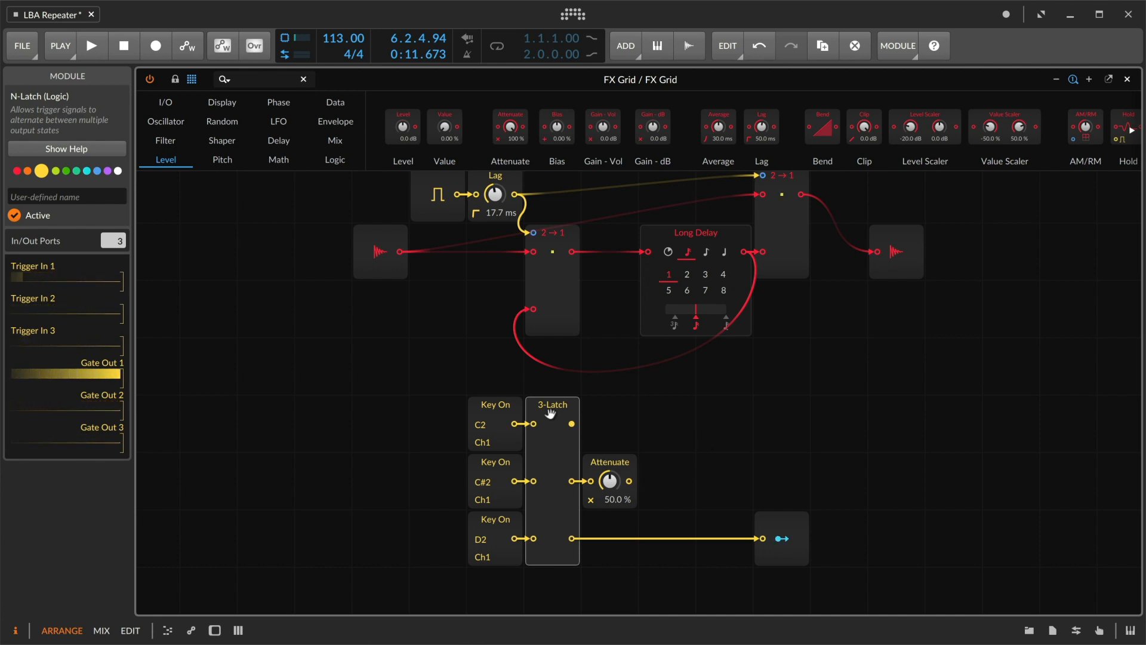
- Add a Sum module, wire the Attenuate output and third latch output into it, route it to Modulator Out, and test during playback
click(285, 157)
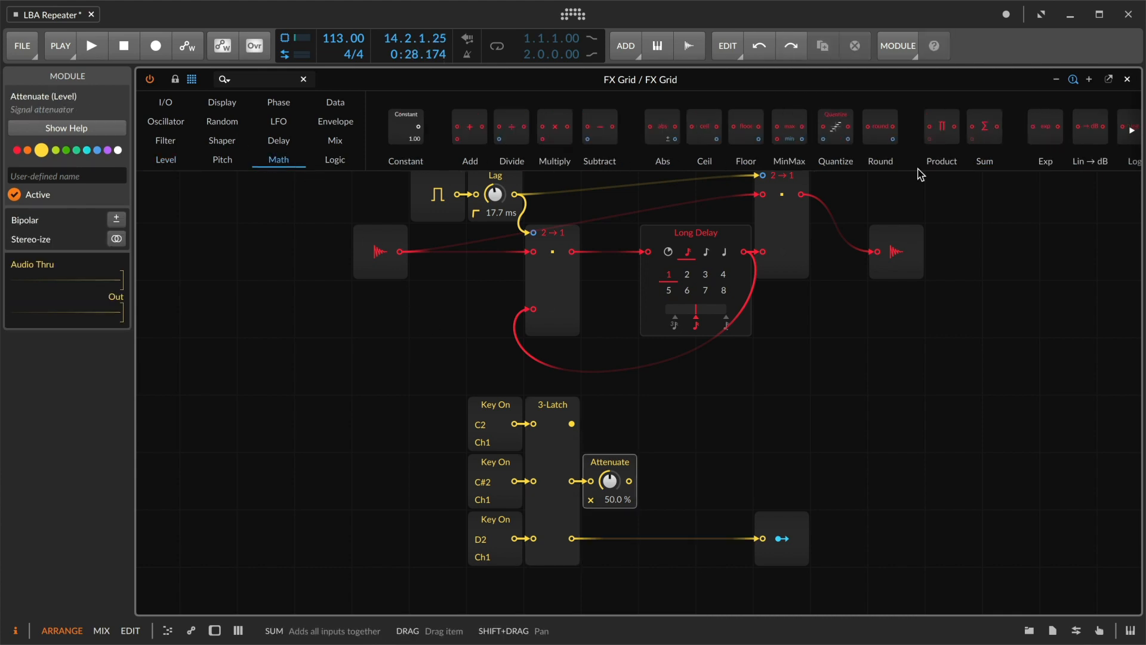
drag(919, 174, 664, 434)
drag(629, 479, 650, 449)
drag(571, 536, 649, 504)
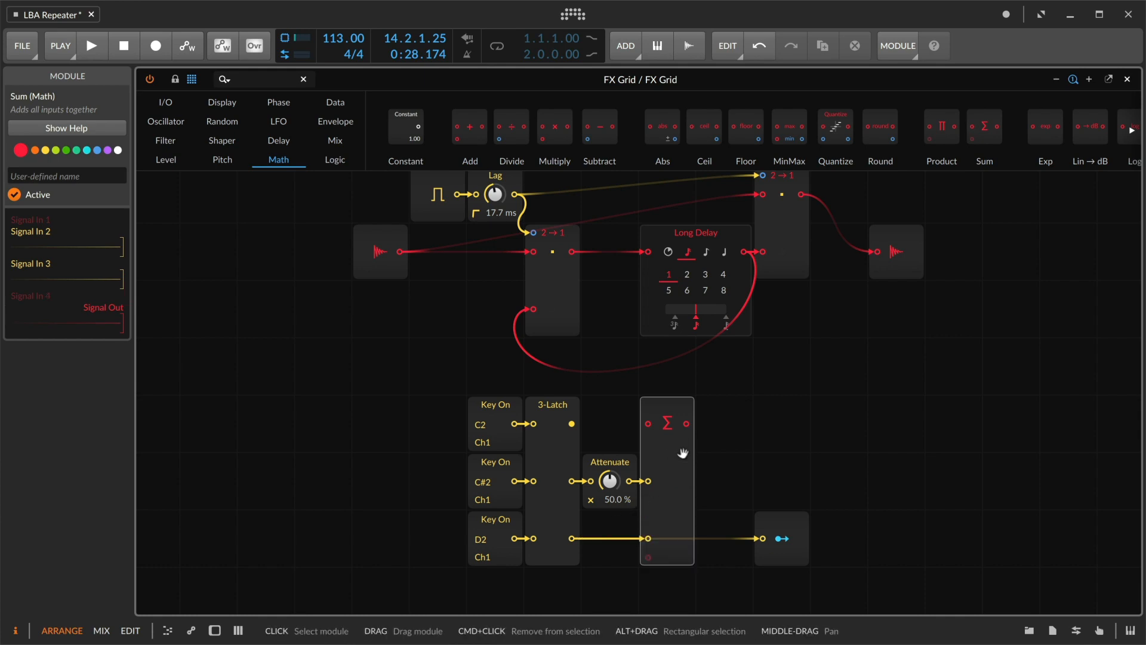
drag(686, 423, 764, 536)
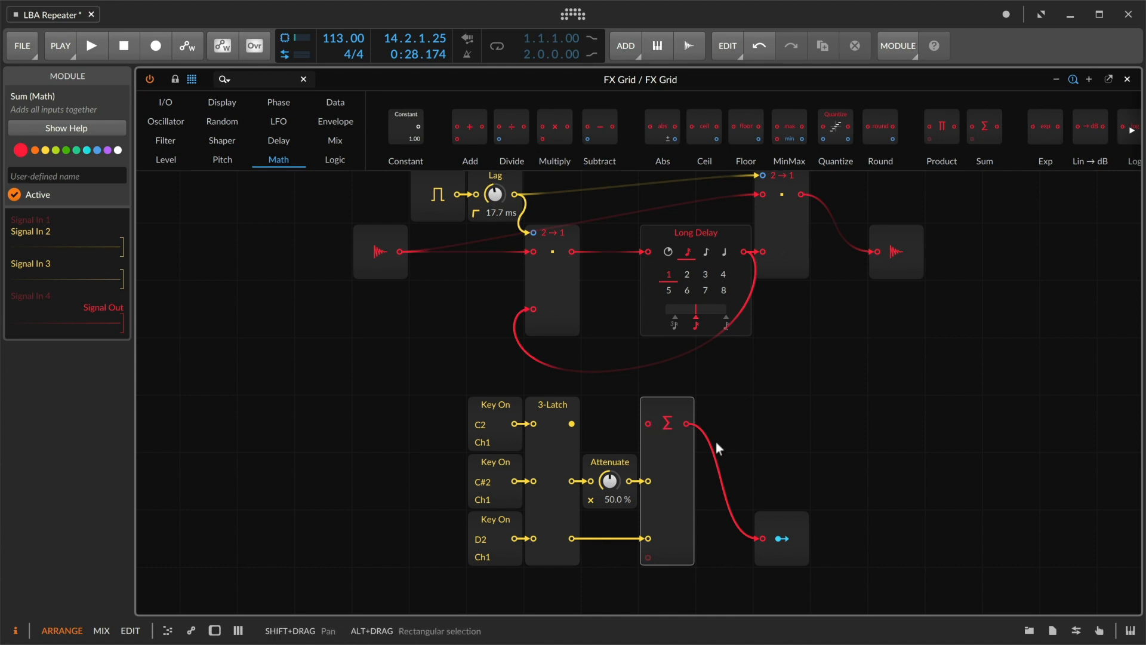
key(space)
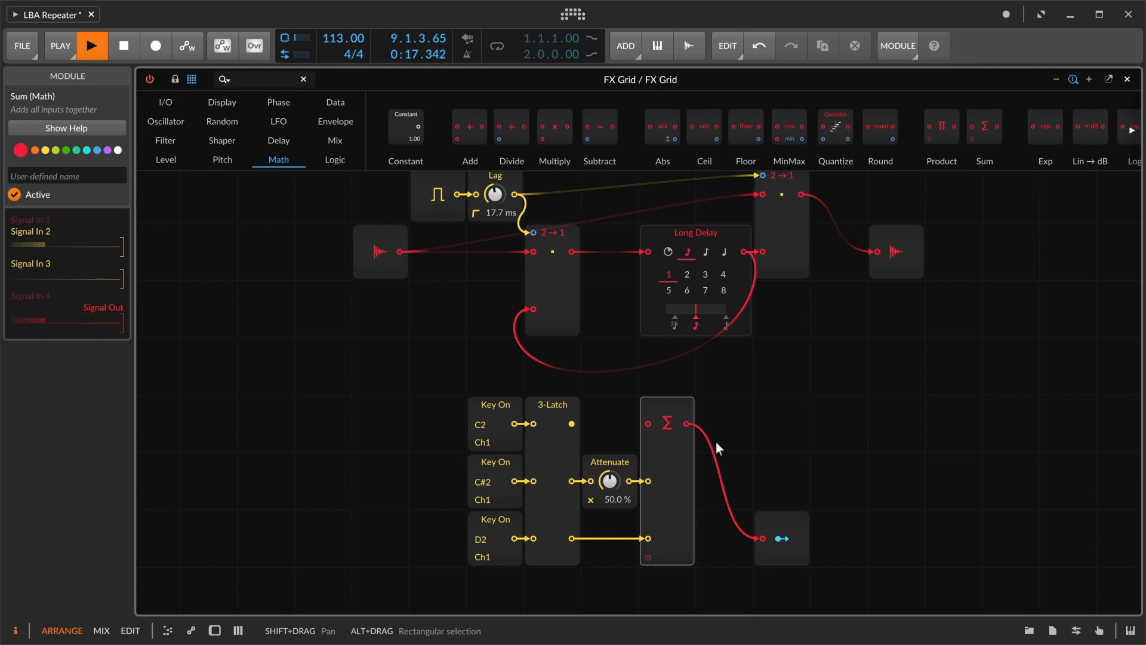
key(space)
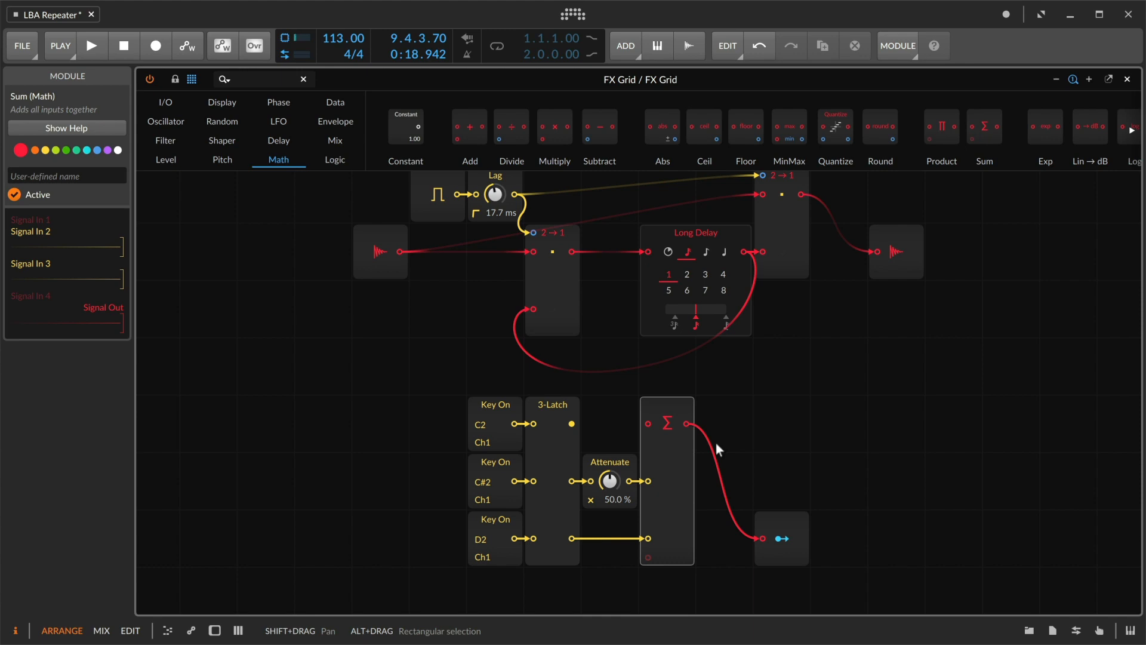
- Leave the grid editor, disable and collapse the FX Grid device in its track's device chain, and audition the unprocessed clip
key(Escape)
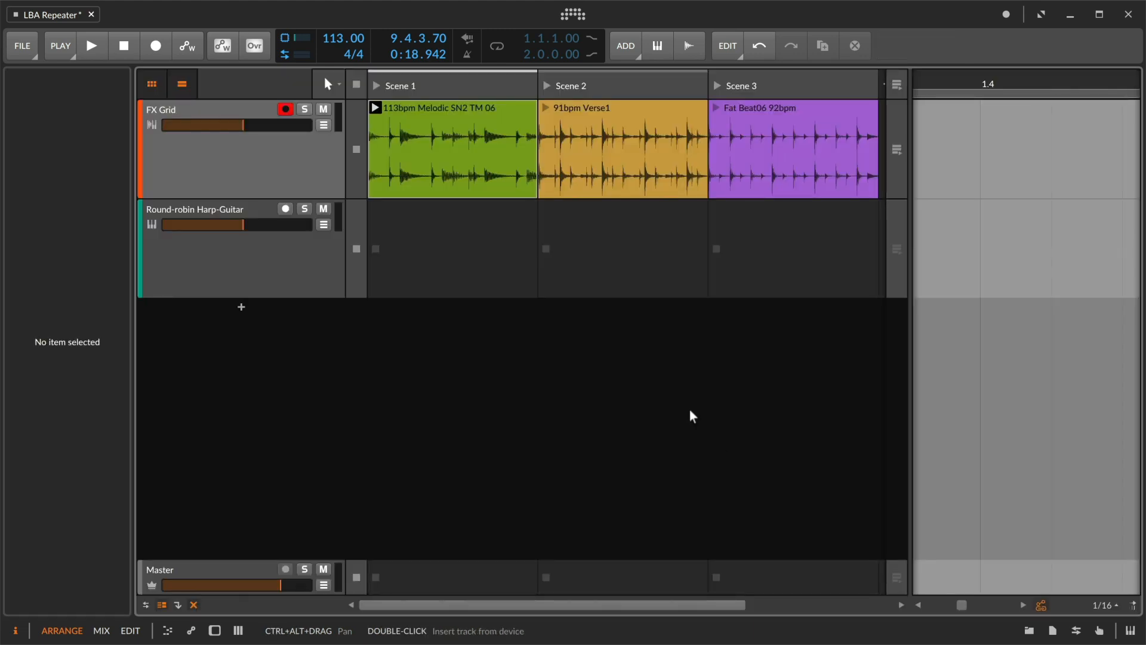
click(281, 158)
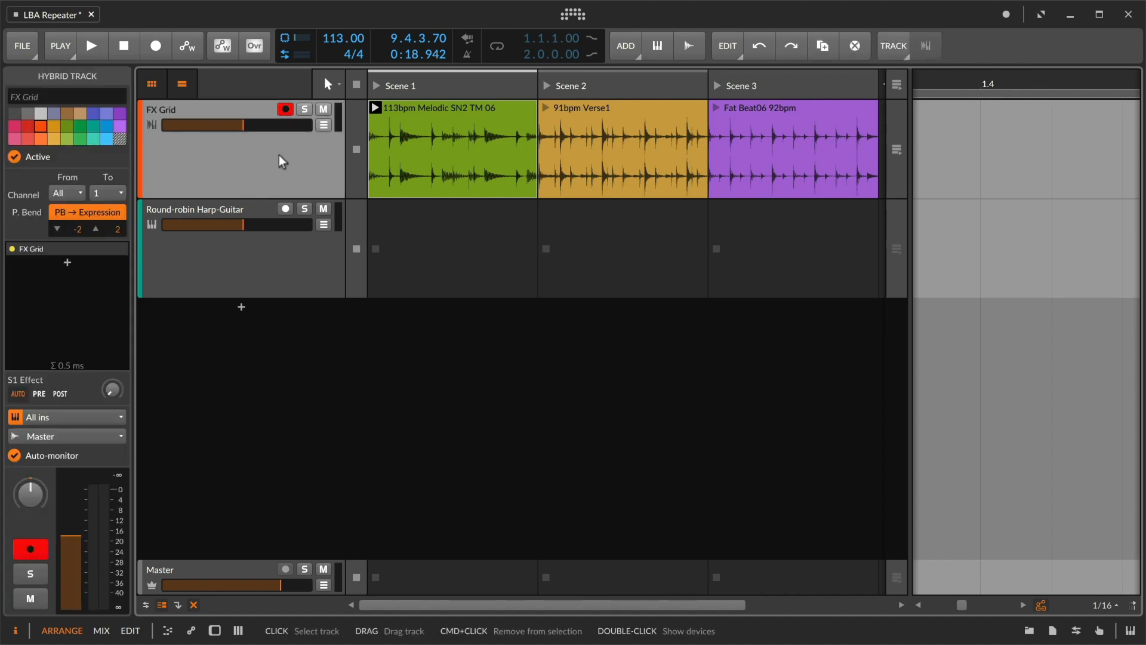
double_click(264, 166)
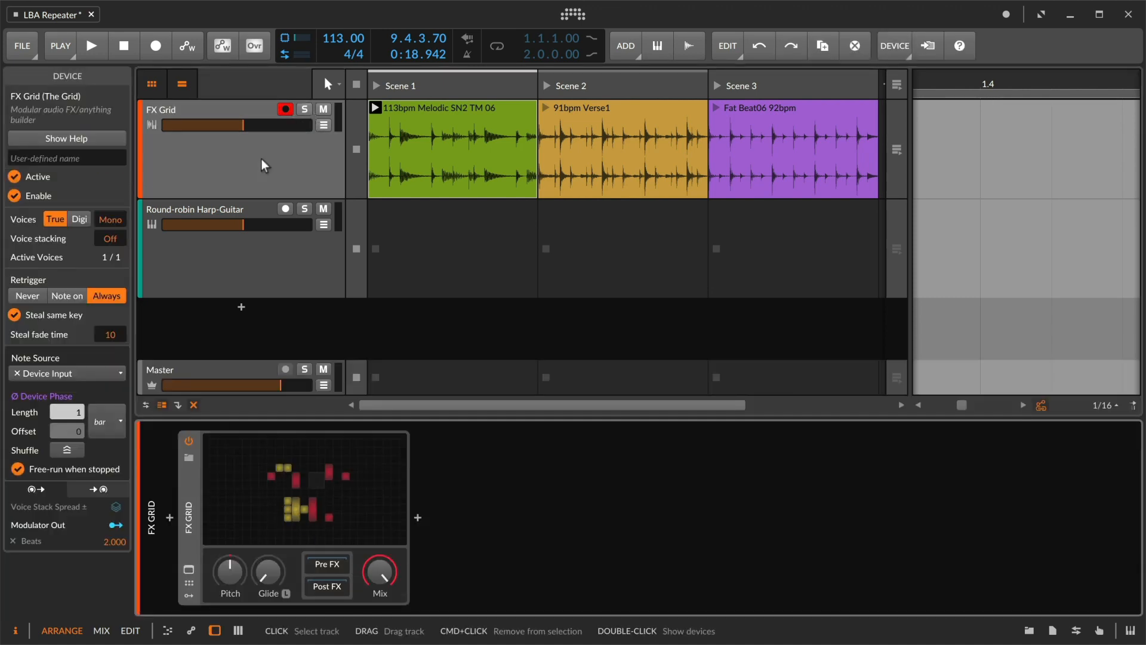
click(189, 442)
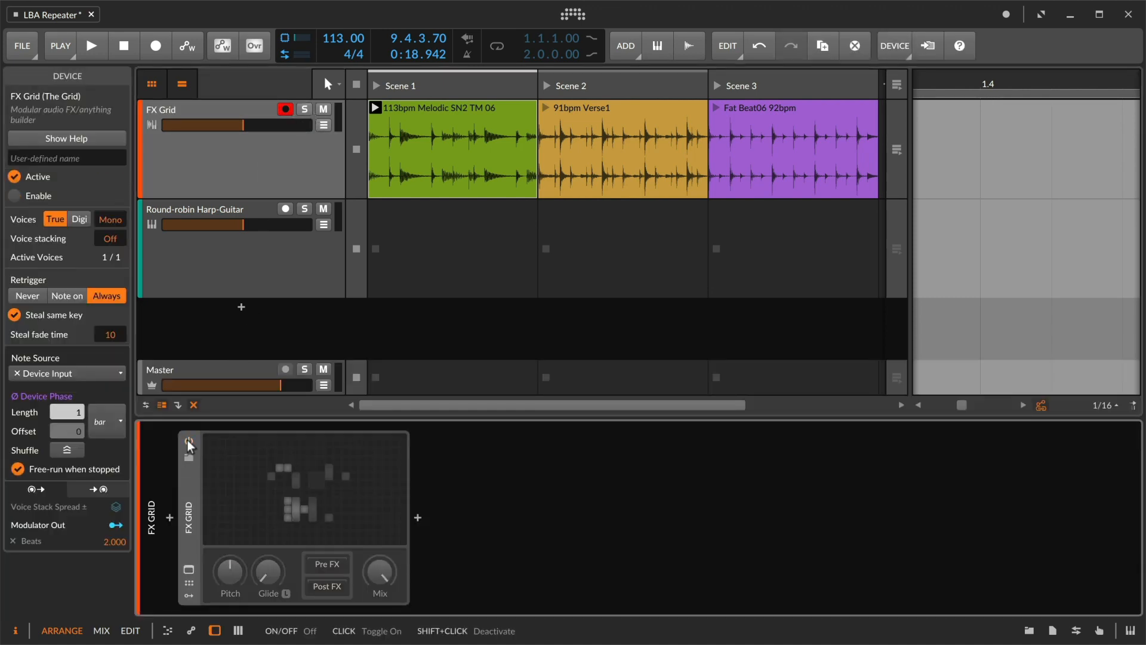
double_click(188, 509)
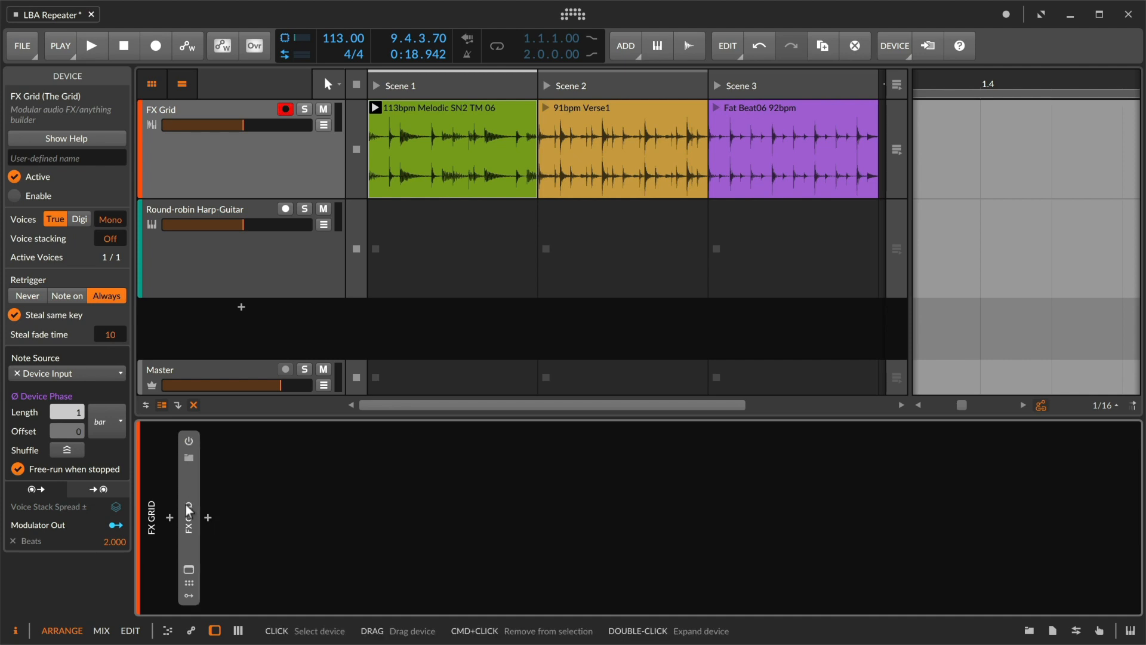
key(space)
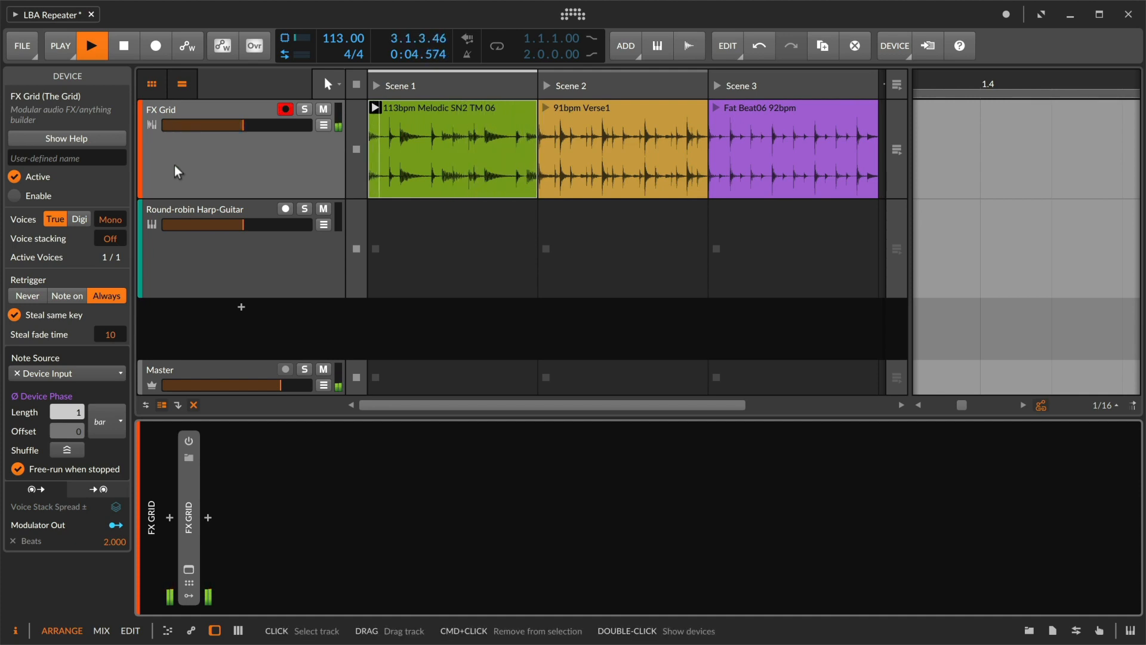
key(space)
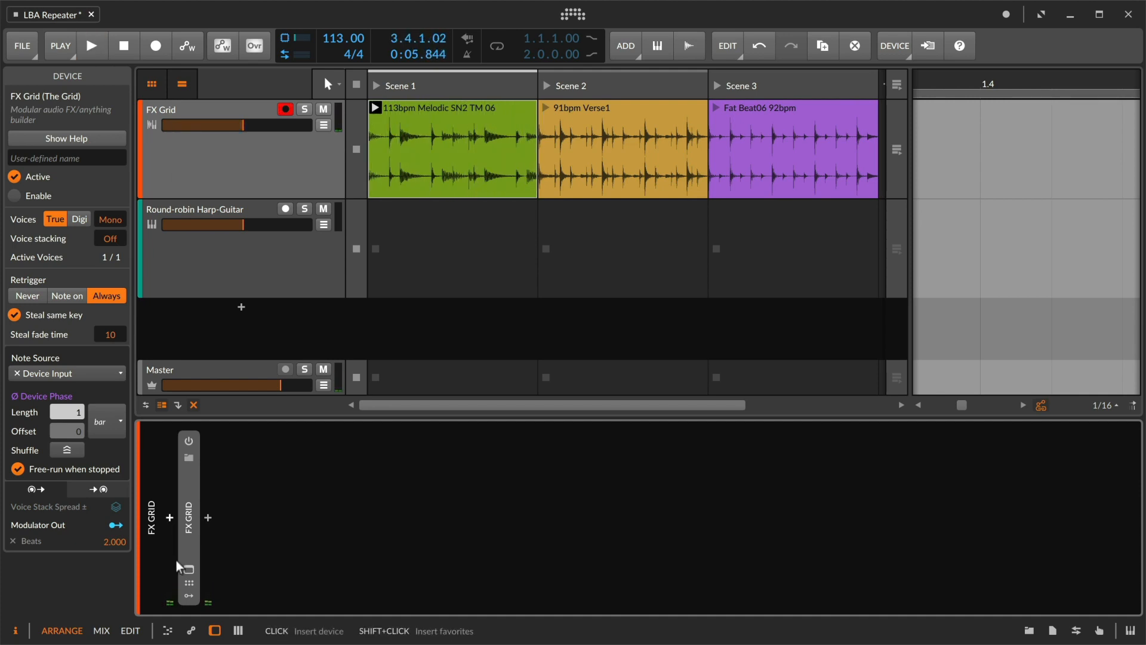
- Insert a Delay-1 device after the FX Grid device and audition the track through it
click(208, 518)
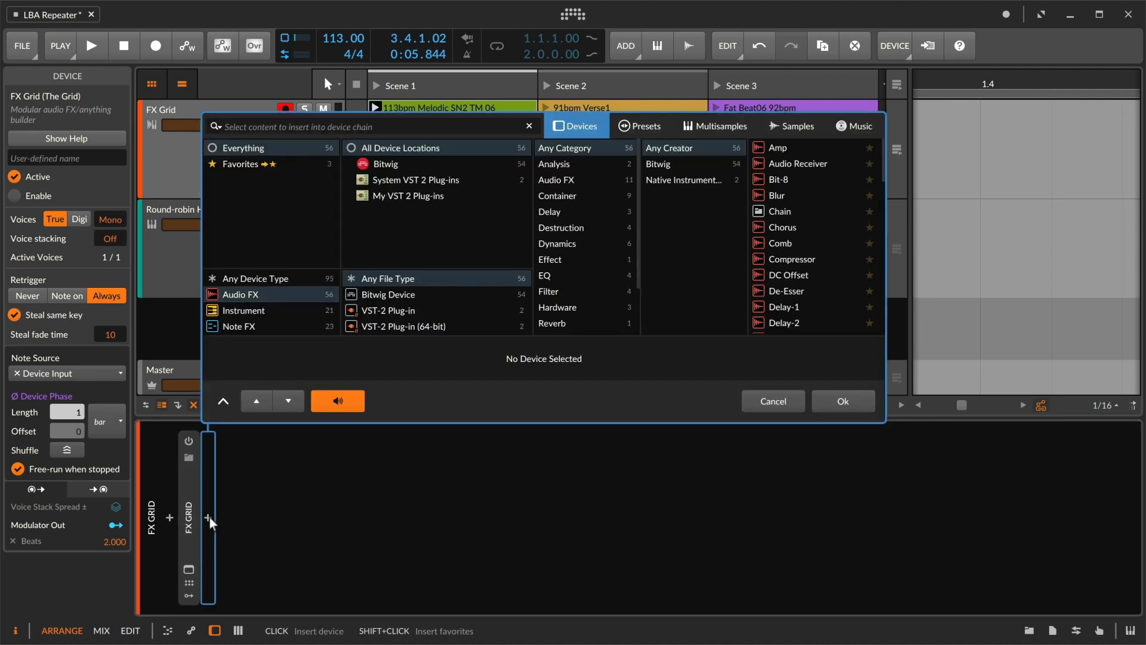
click(796, 308)
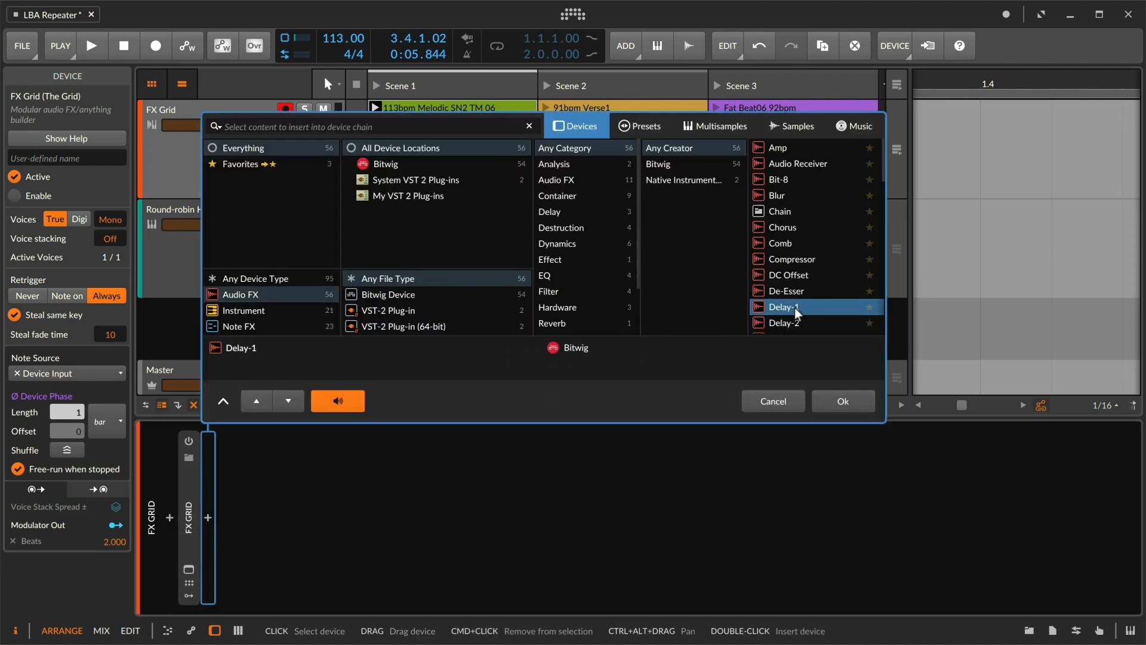
click(850, 405)
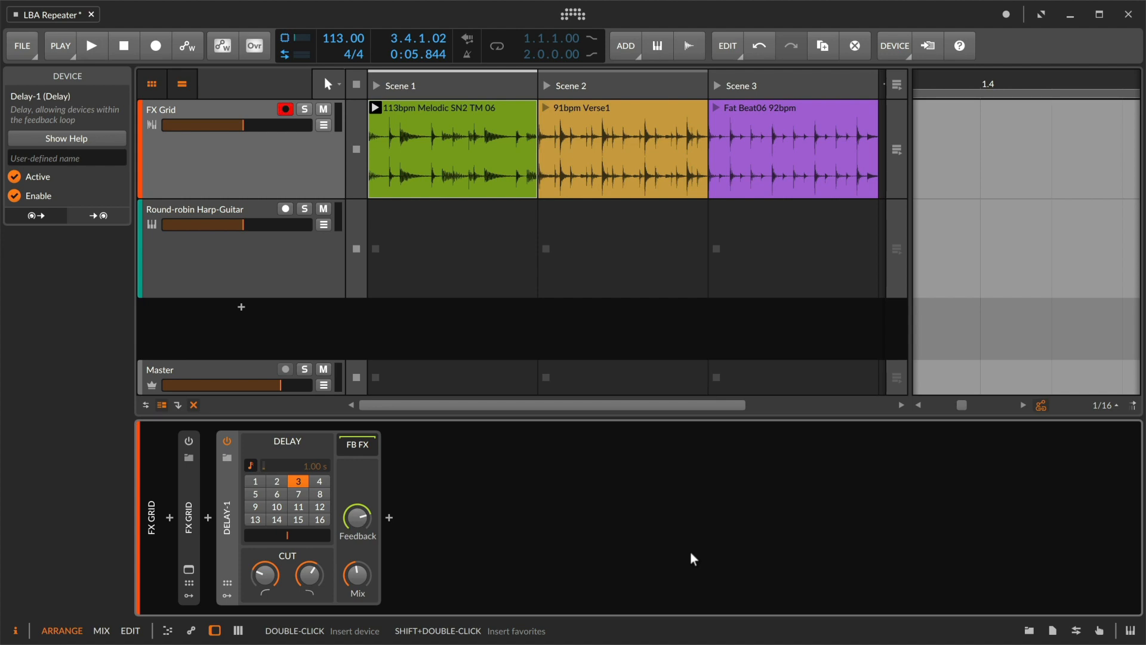
click(246, 167)
key(space)
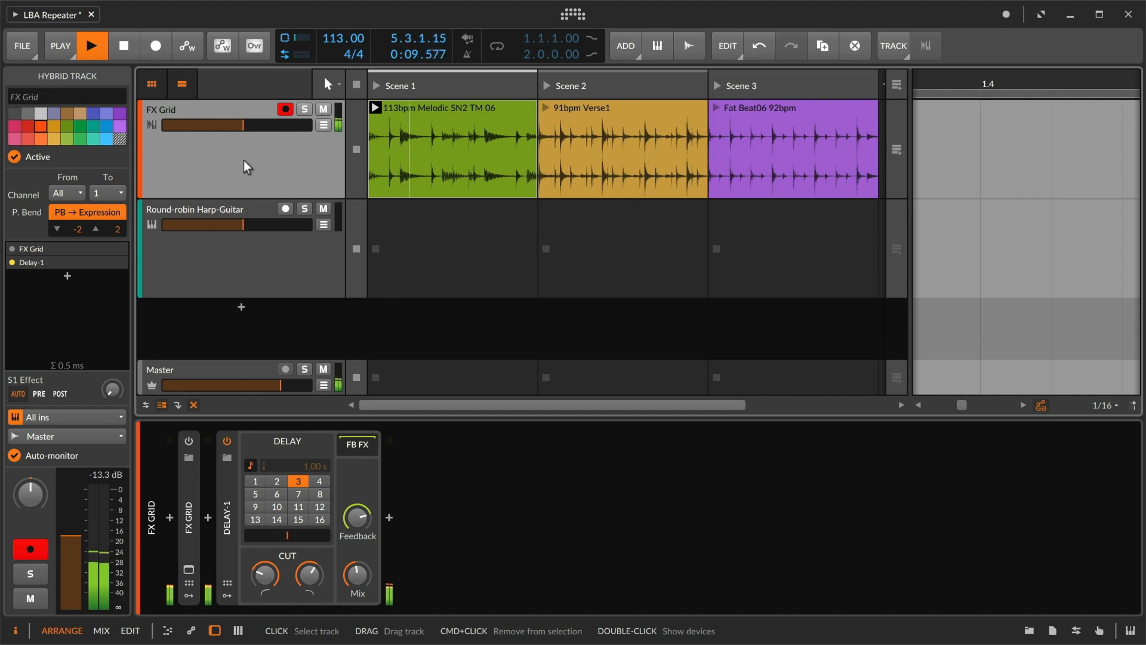
key(space)
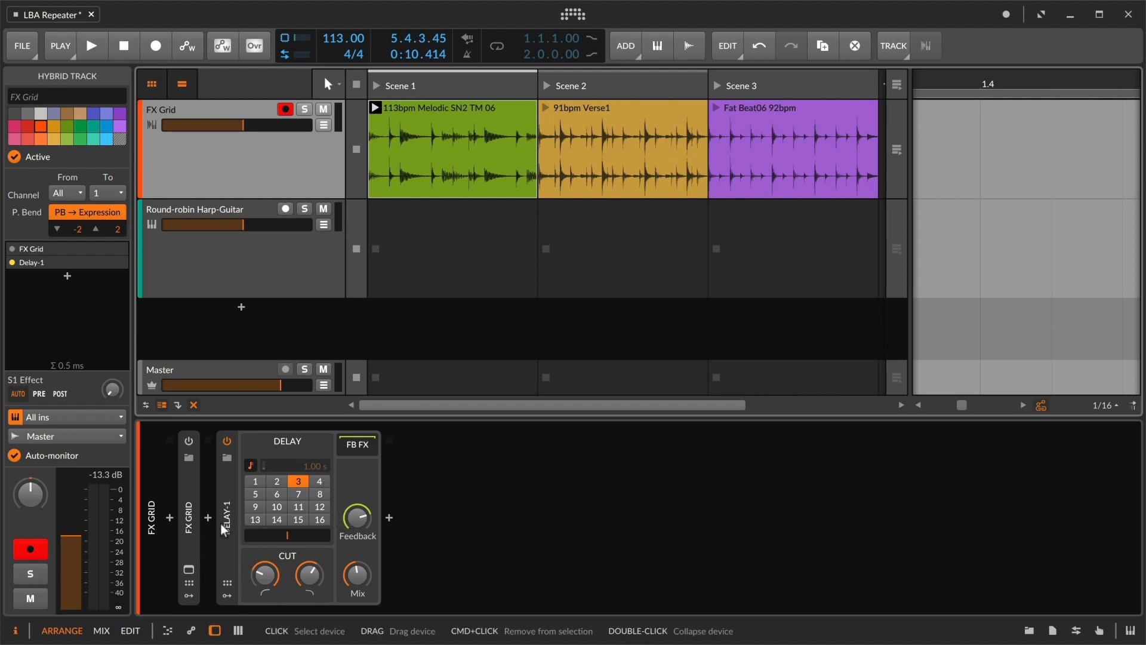
- Turn Delay-1's Feedback down to its minimum and its Mix up to its maximum
click(234, 531)
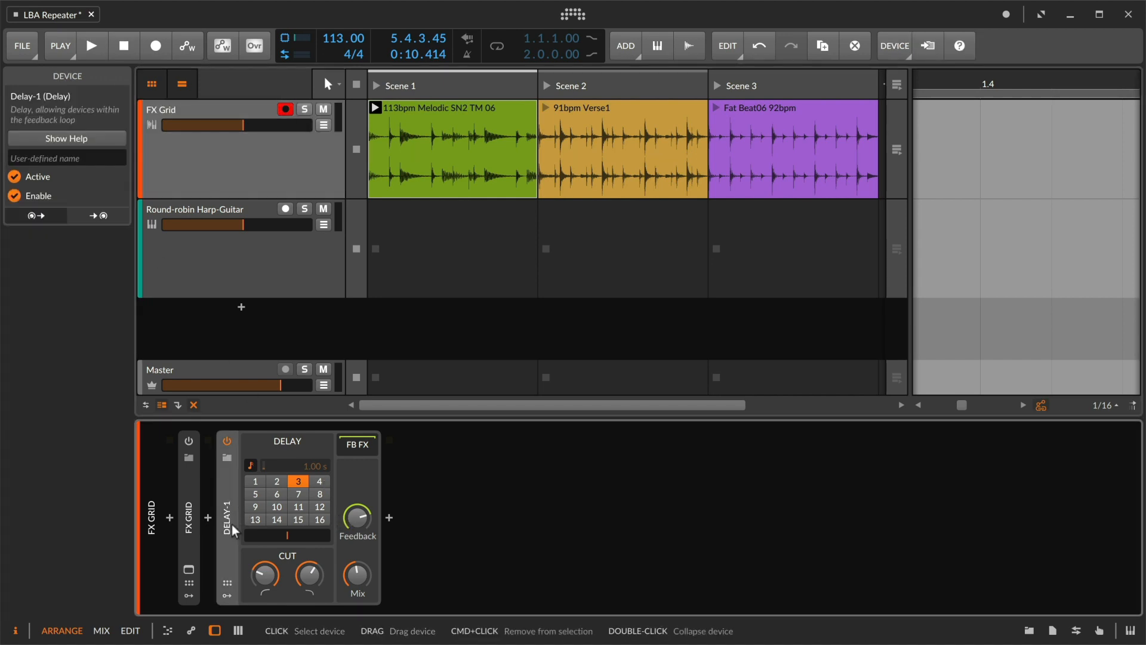
drag(353, 537, 353, 591)
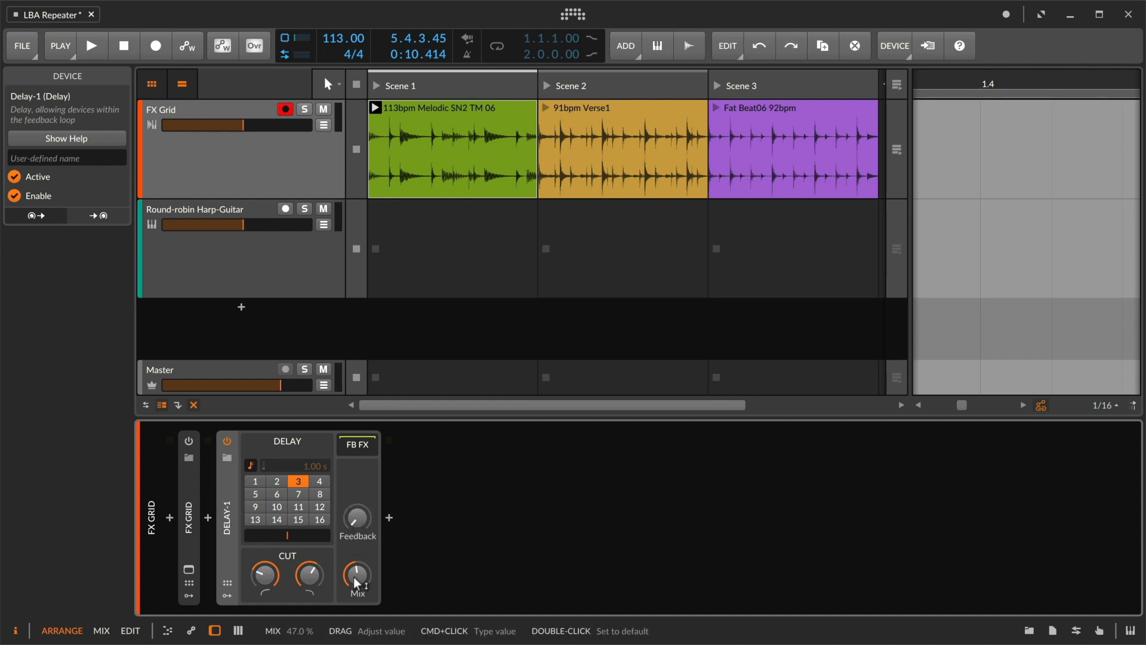
drag(357, 582, 356, 535)
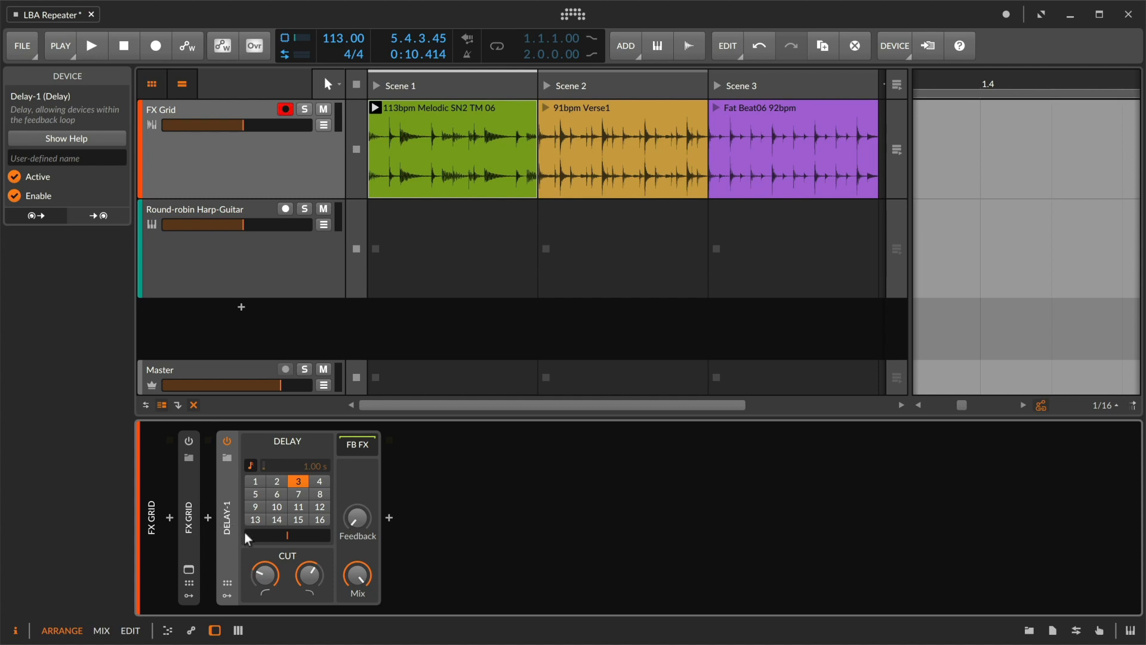
- Insert a Tool device between FX Grid and Delay-1
click(208, 518)
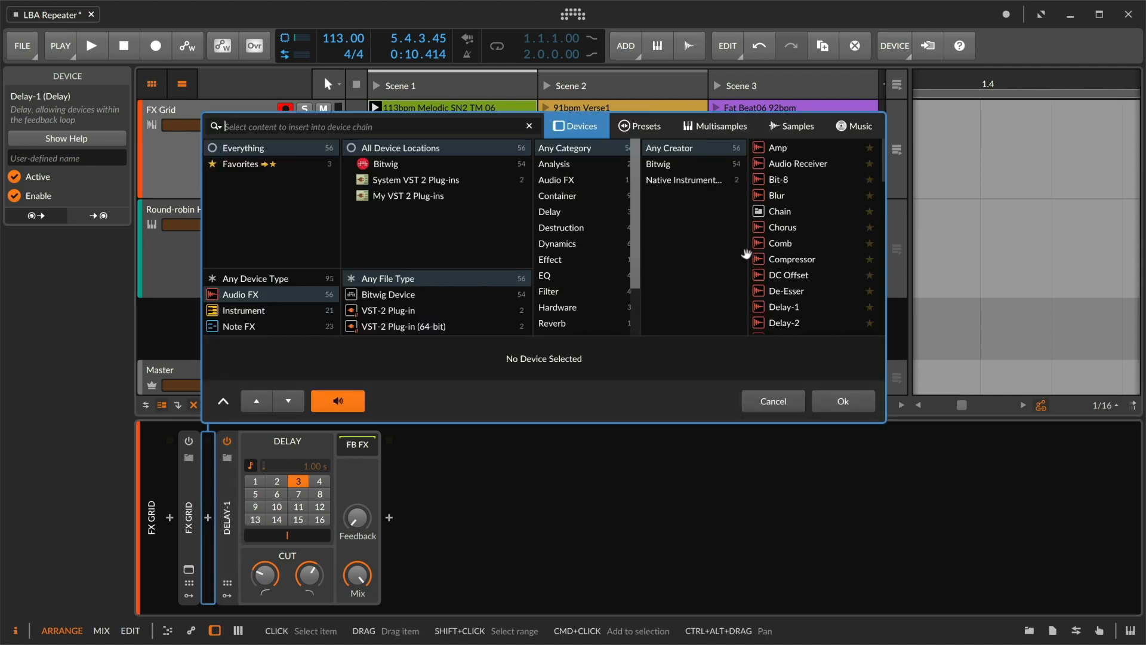
scroll(794, 248, down, 5)
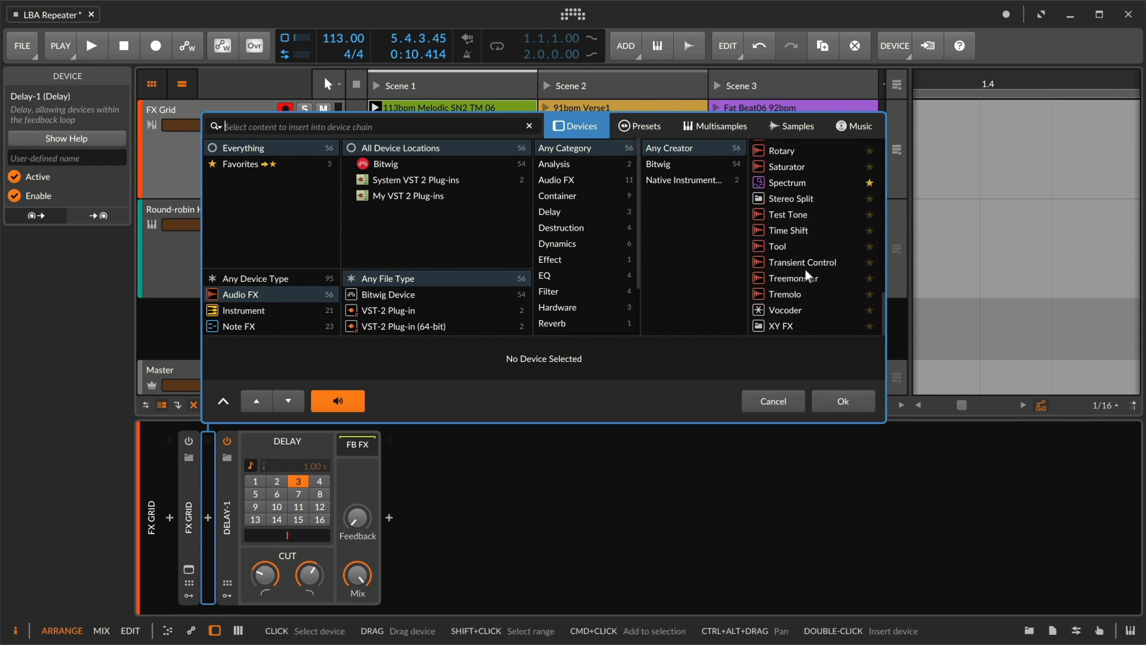
click(795, 247)
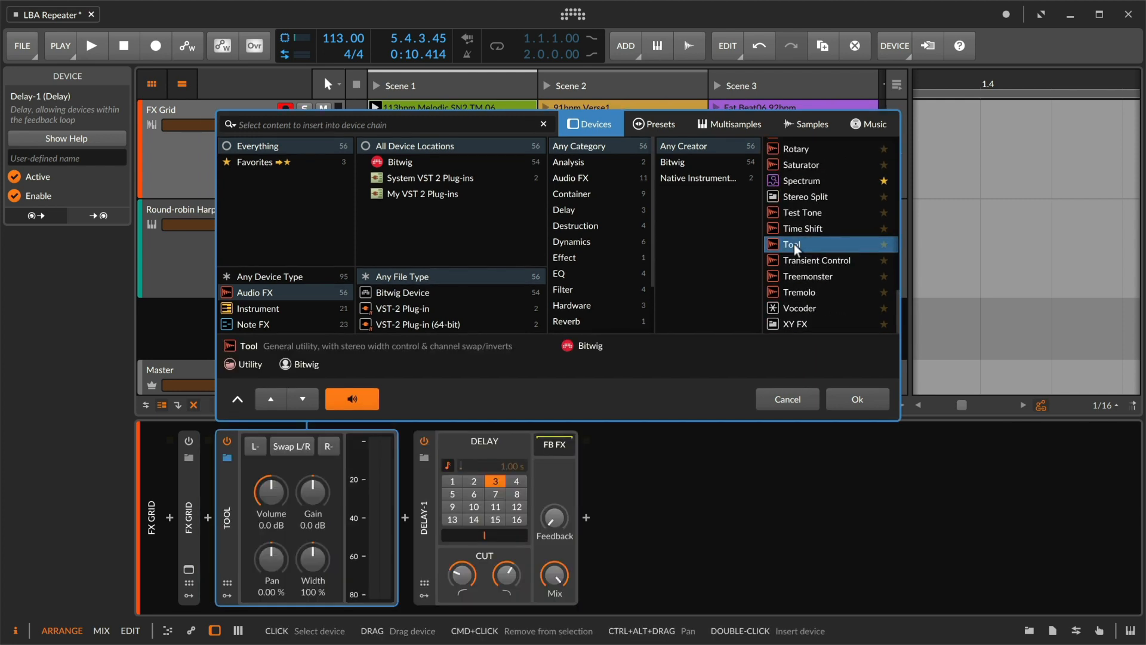
click(853, 400)
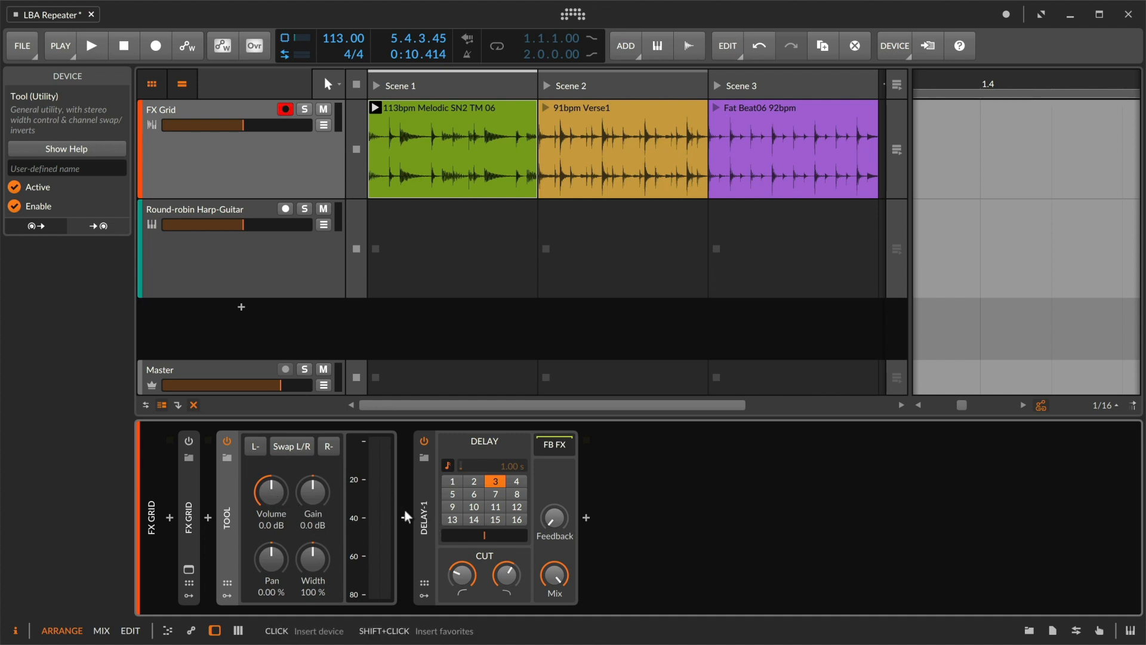
- Insert a Chain container between the FX Grid and Tool devices
click(209, 517)
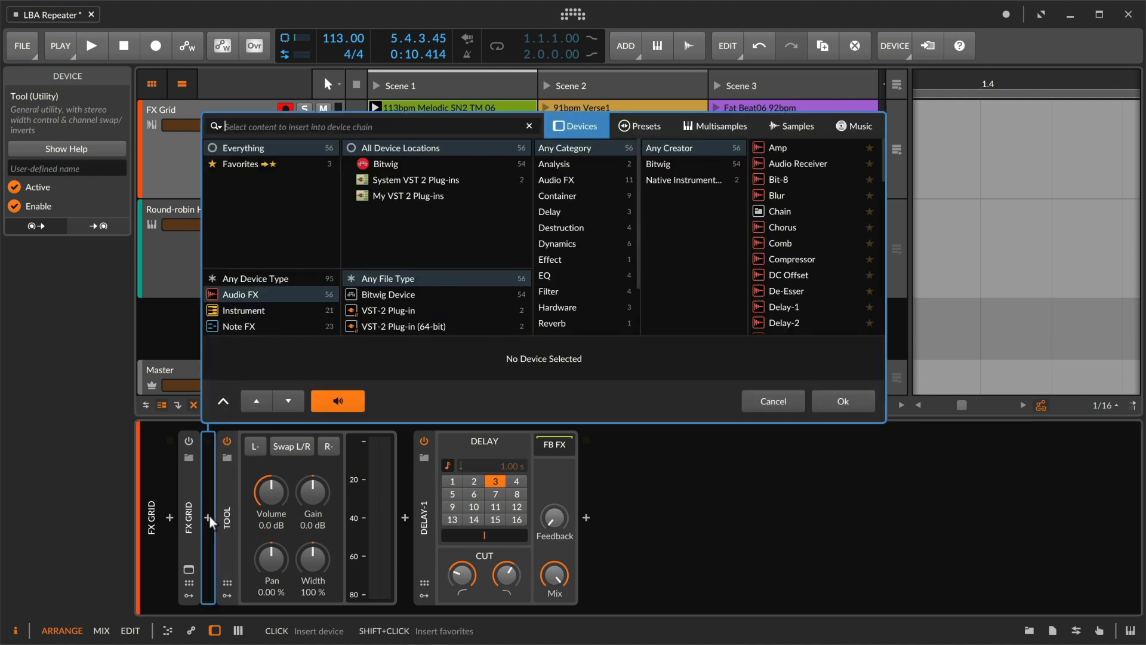
text(chain)
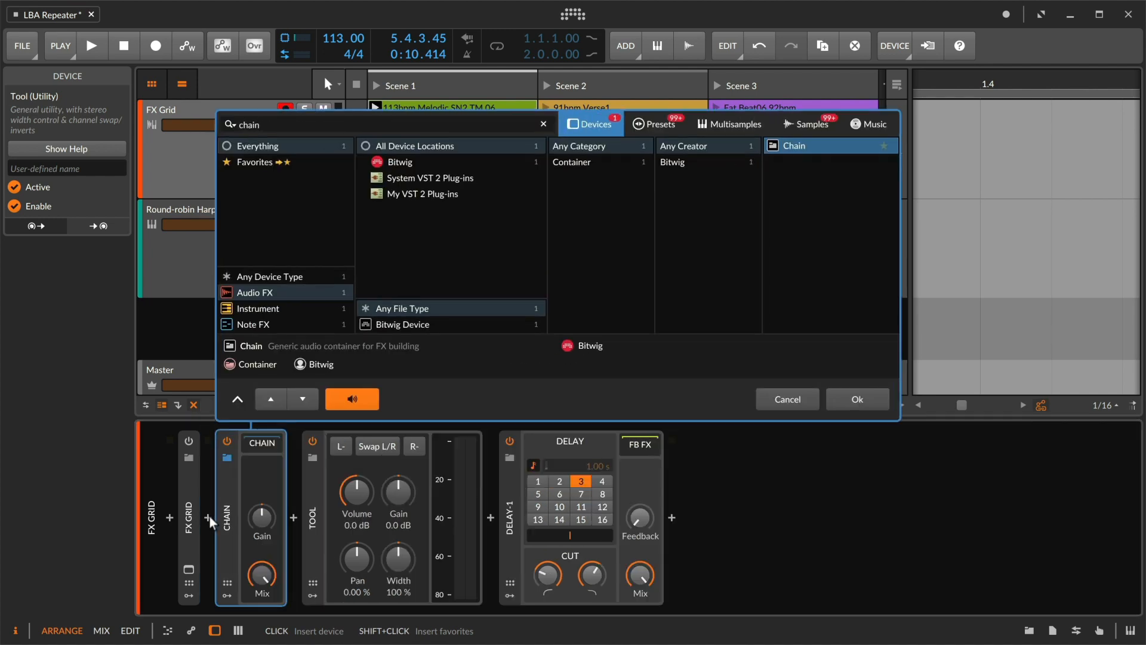
key(Return)
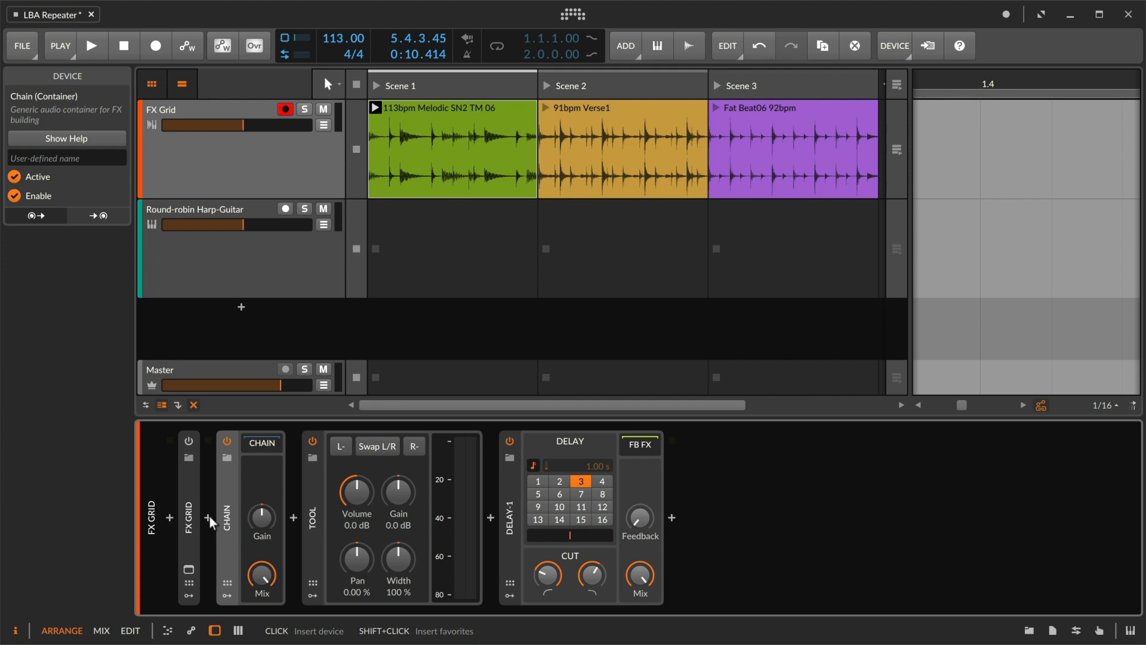
- Move the Tool and Delay-1 devices together into the Chain container and display its nested devices
click(312, 520)
shift+click(509, 526)
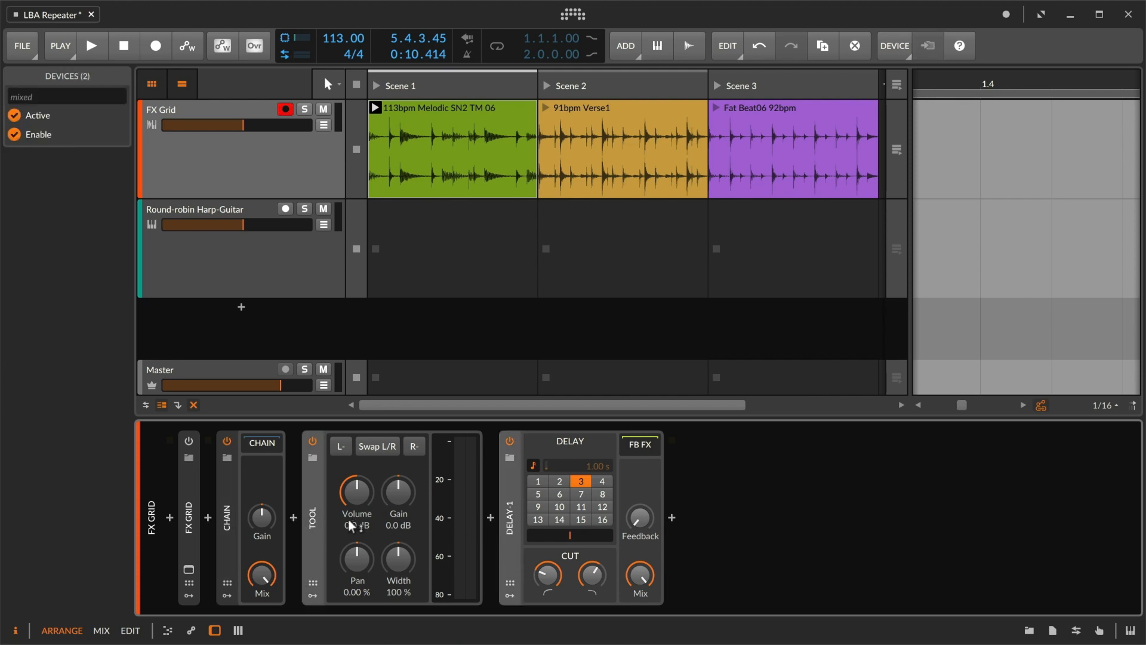
drag(314, 523, 263, 461)
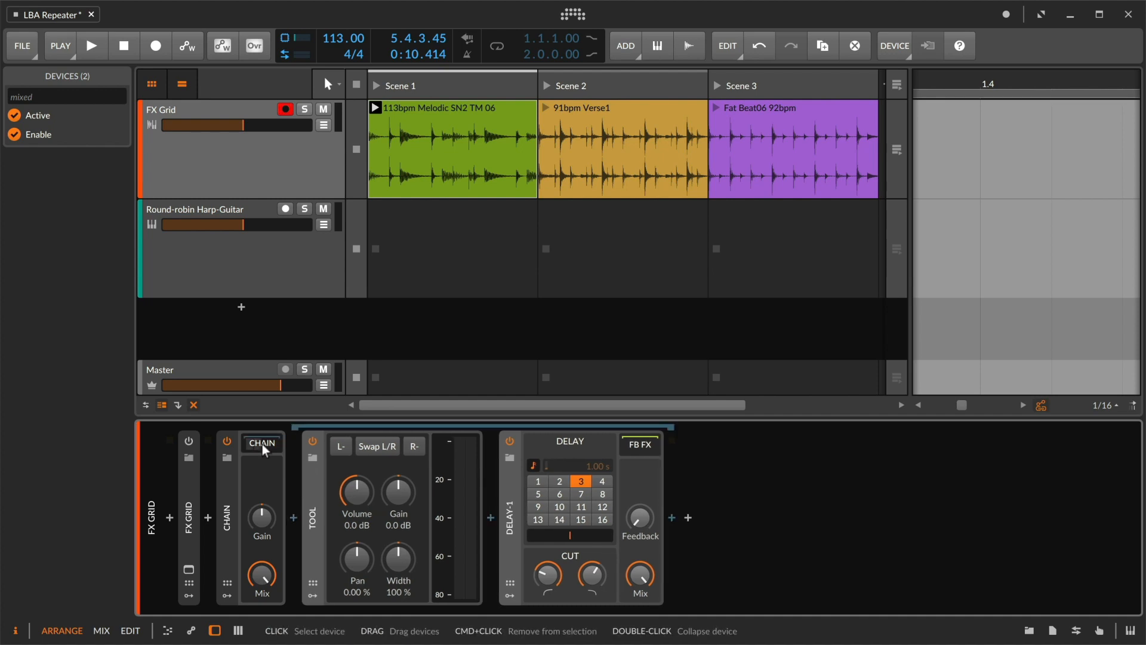
click(265, 445)
click(266, 445)
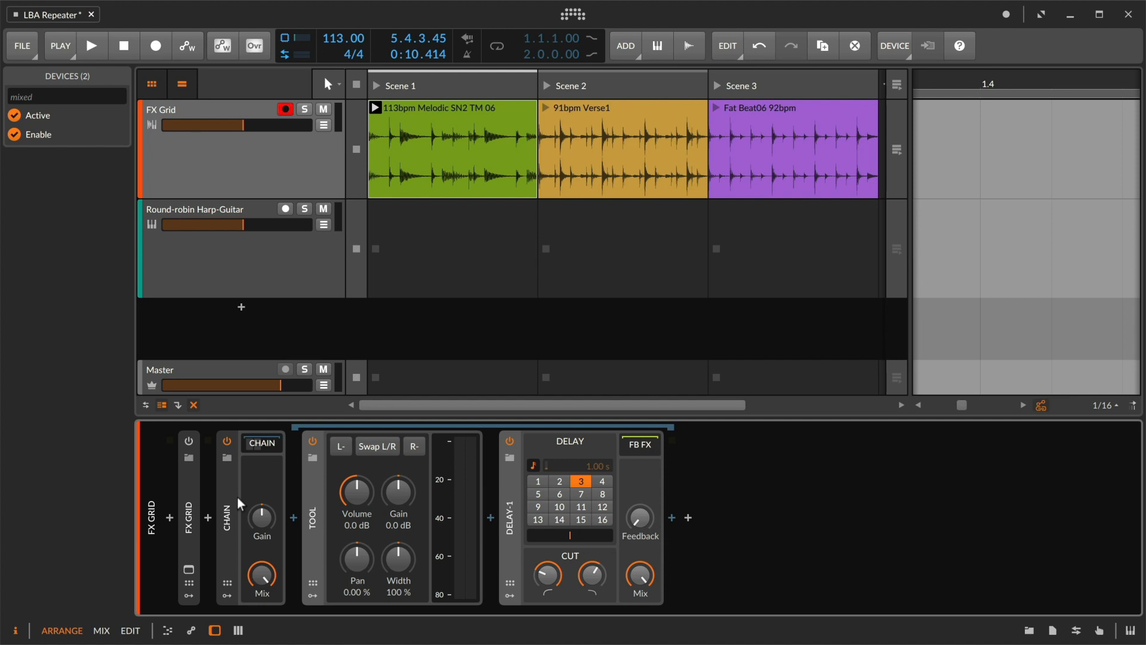
- Add a Button modulator to the Chain device and name it Repeat
click(227, 596)
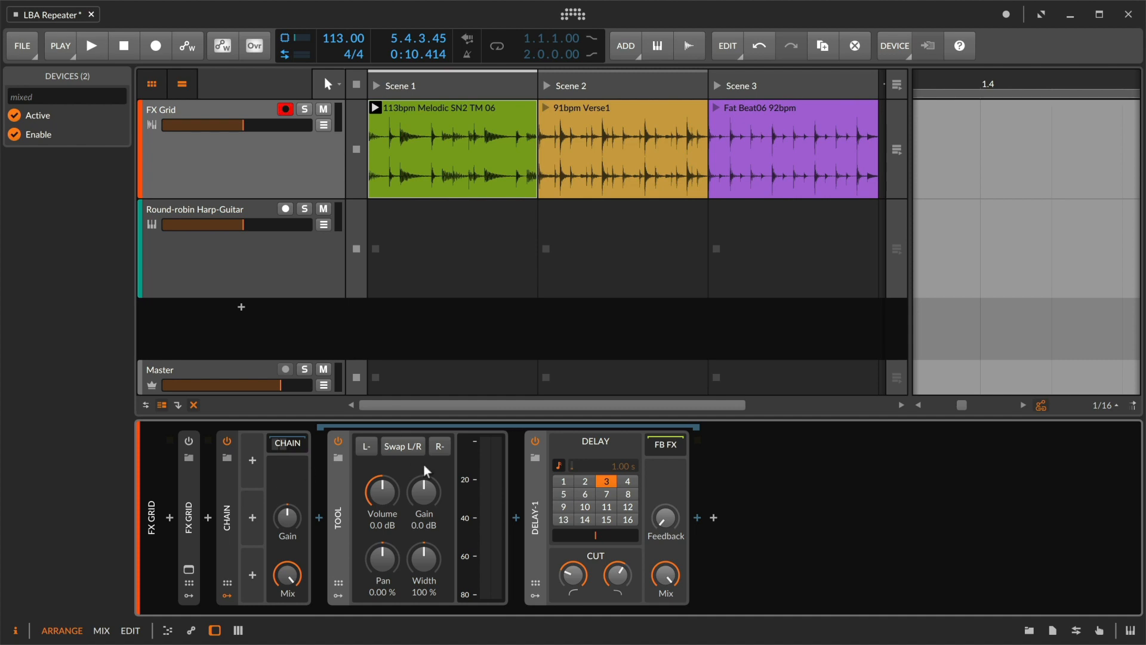
click(259, 466)
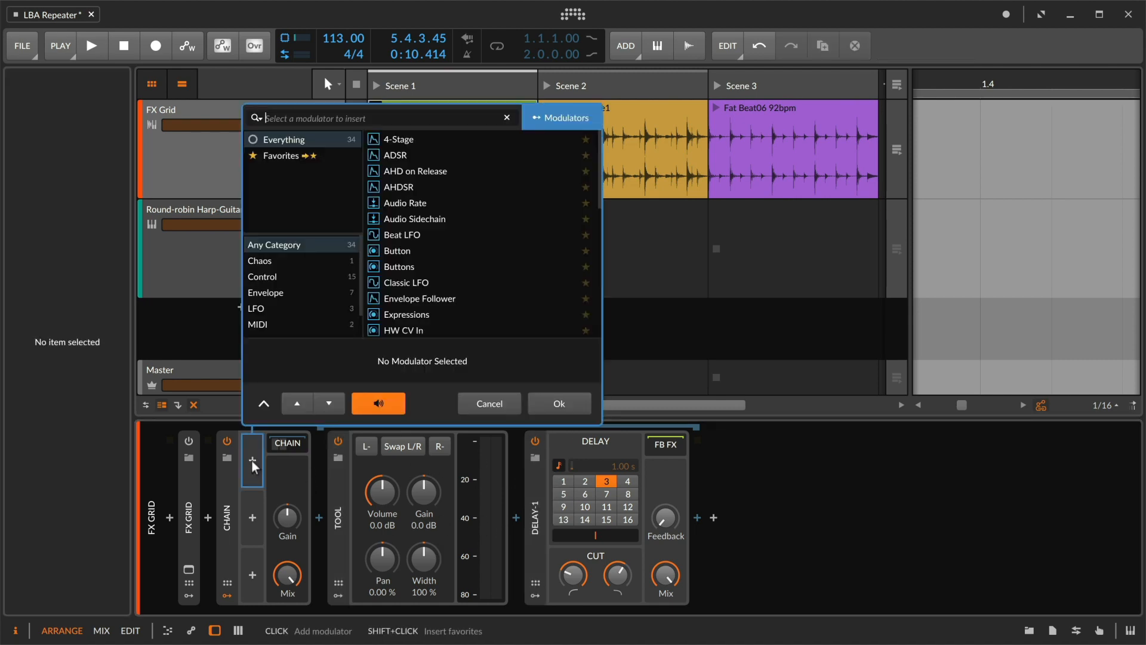
click(416, 255)
click(558, 403)
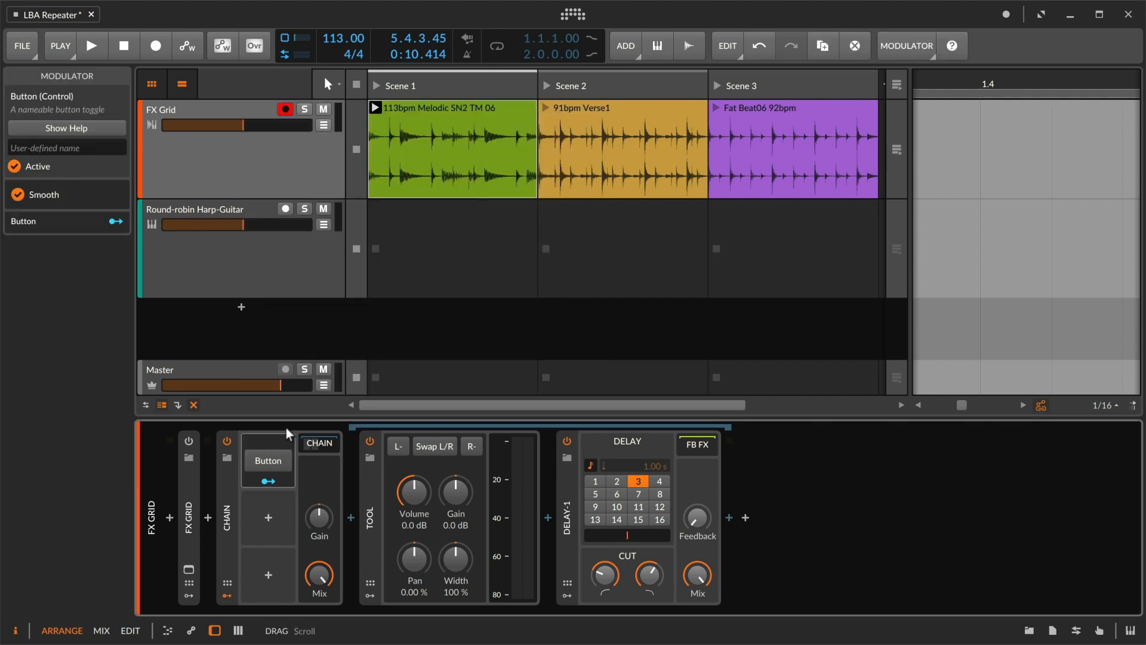
click(38, 147)
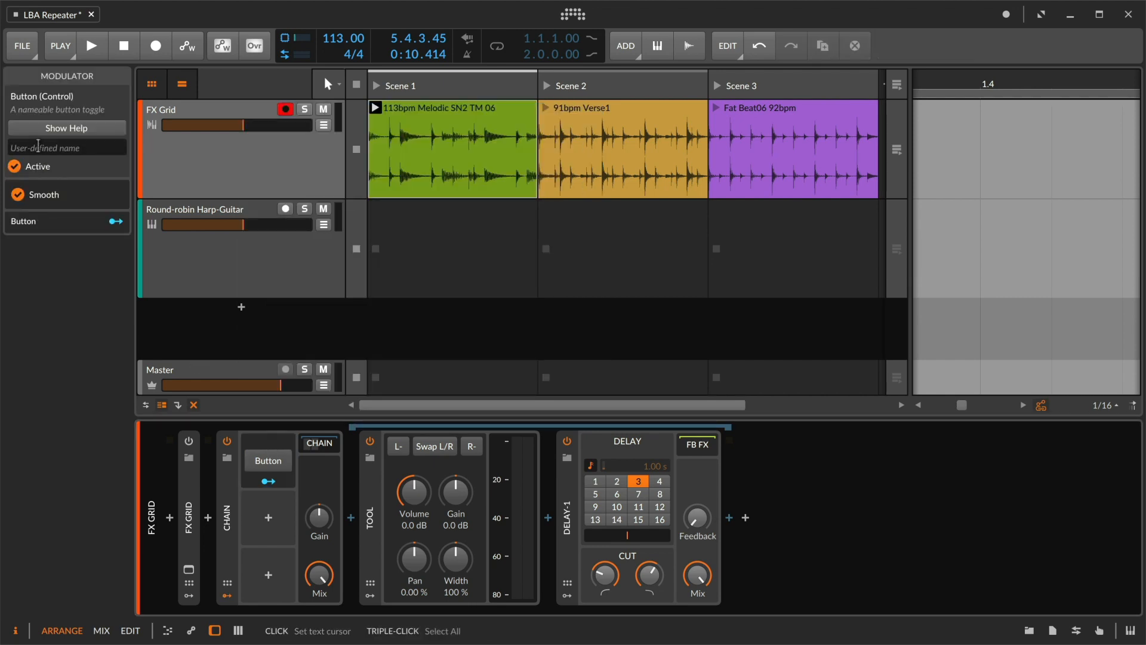
text(Repeat)
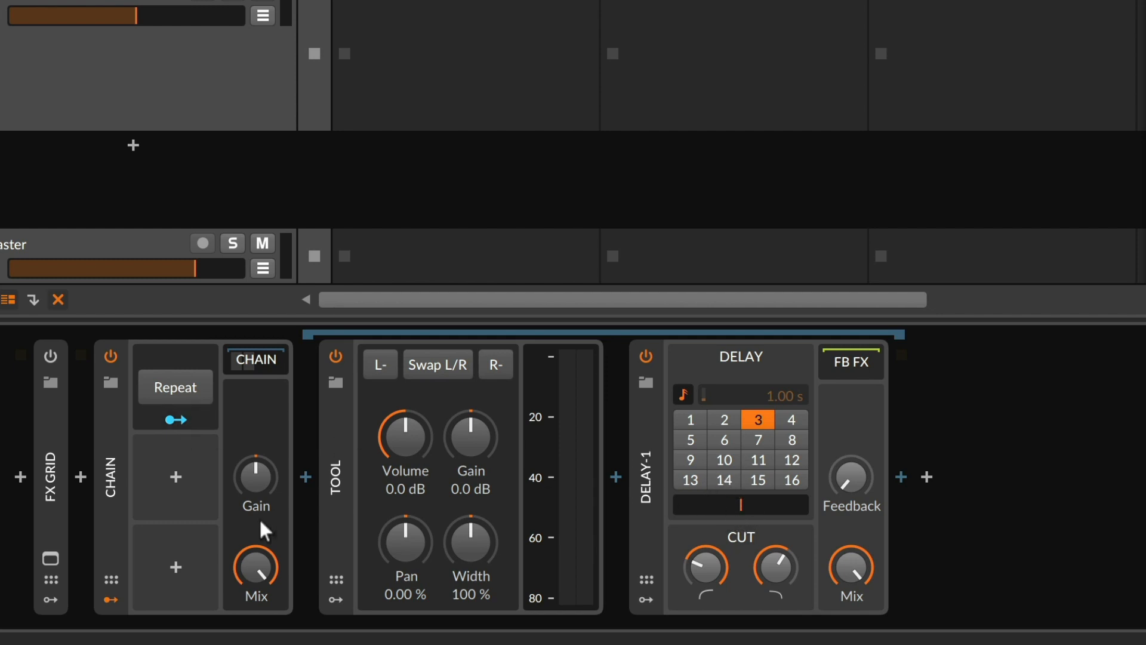
- Set the Chain's Mix to 0% and map the Repeat button to raise that Mix to its maximum
drag(261, 570, 261, 638)
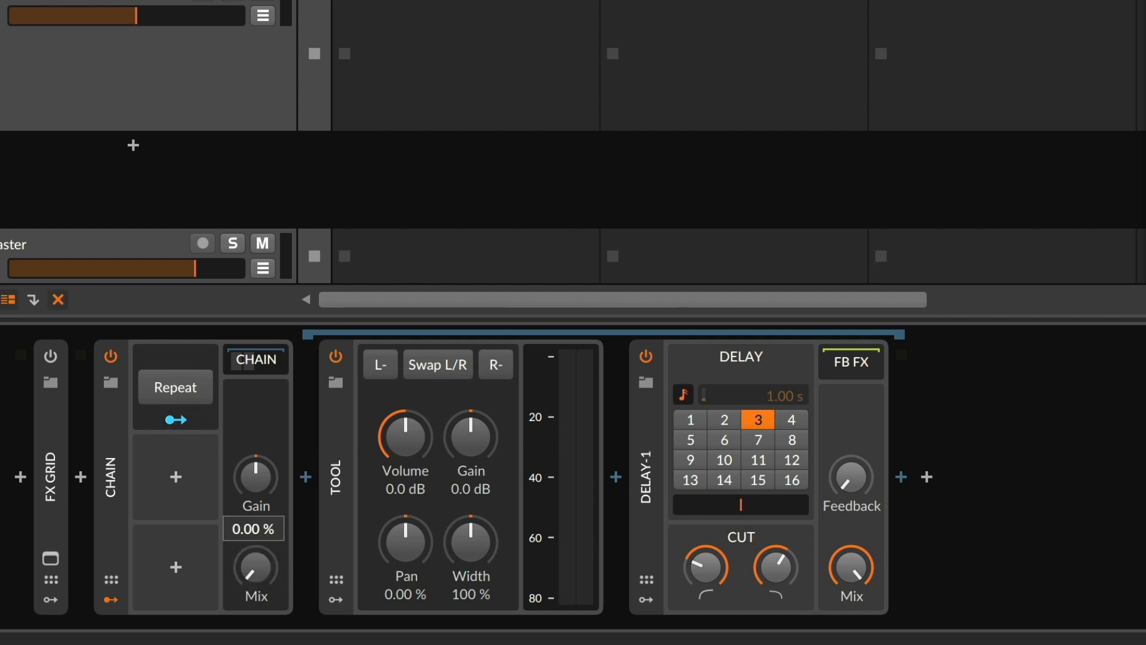
click(168, 419)
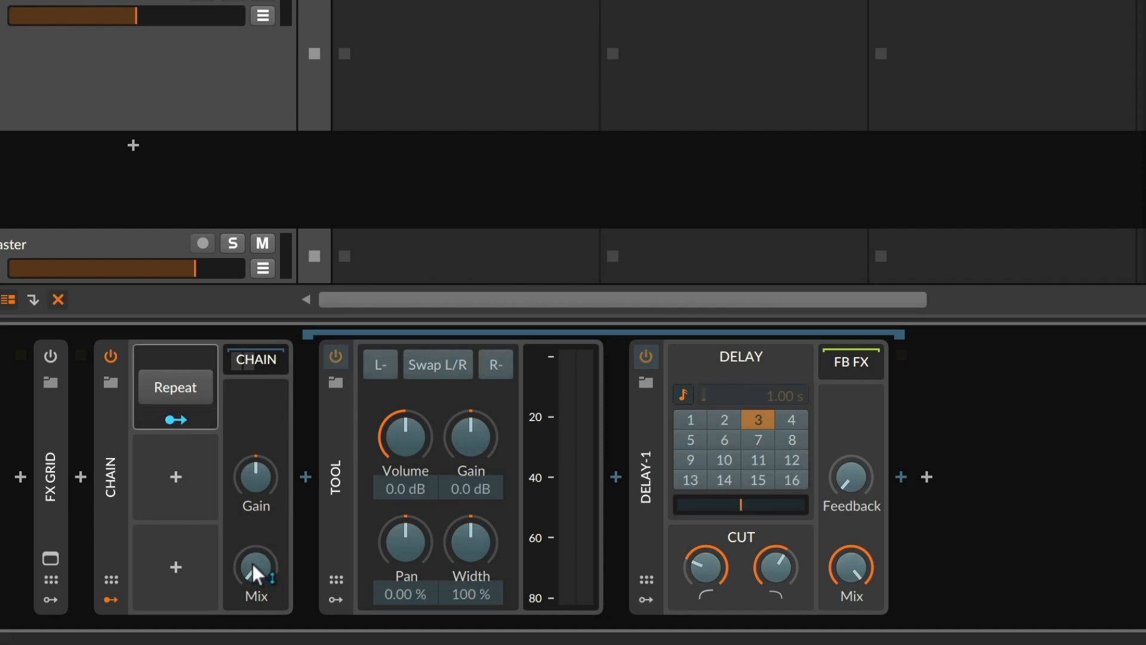
drag(252, 564, 252, 502)
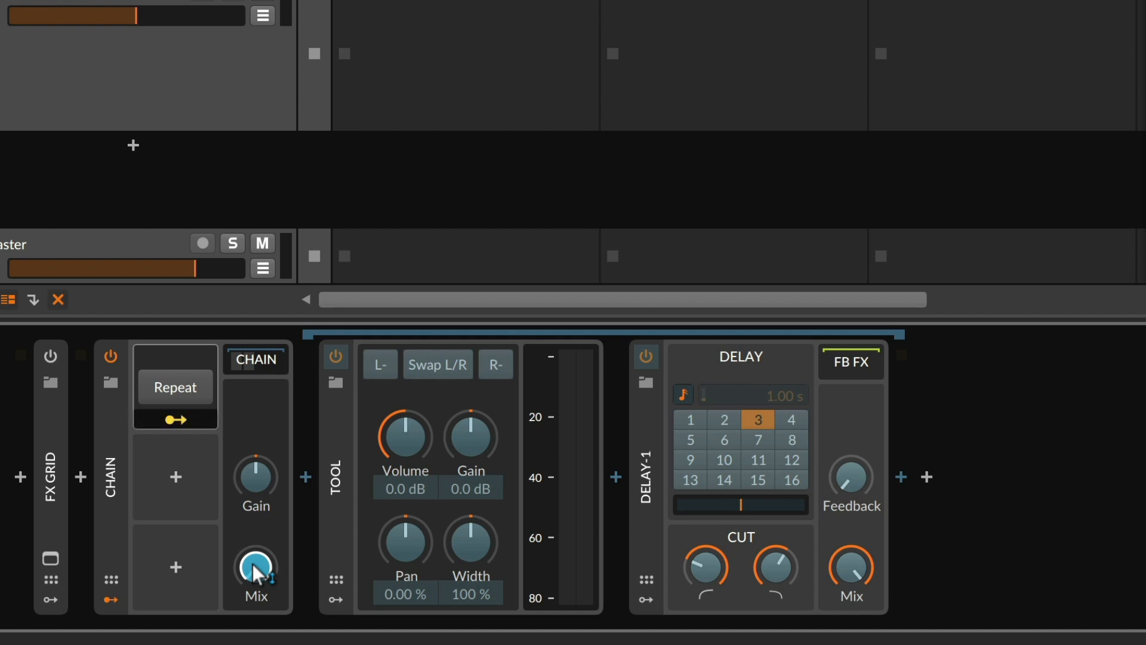
- Map the Repeat button to Delay-1's Feedback with full positive modulation and to the Tool's Volume with full negative modulation
drag(836, 478, 836, 412)
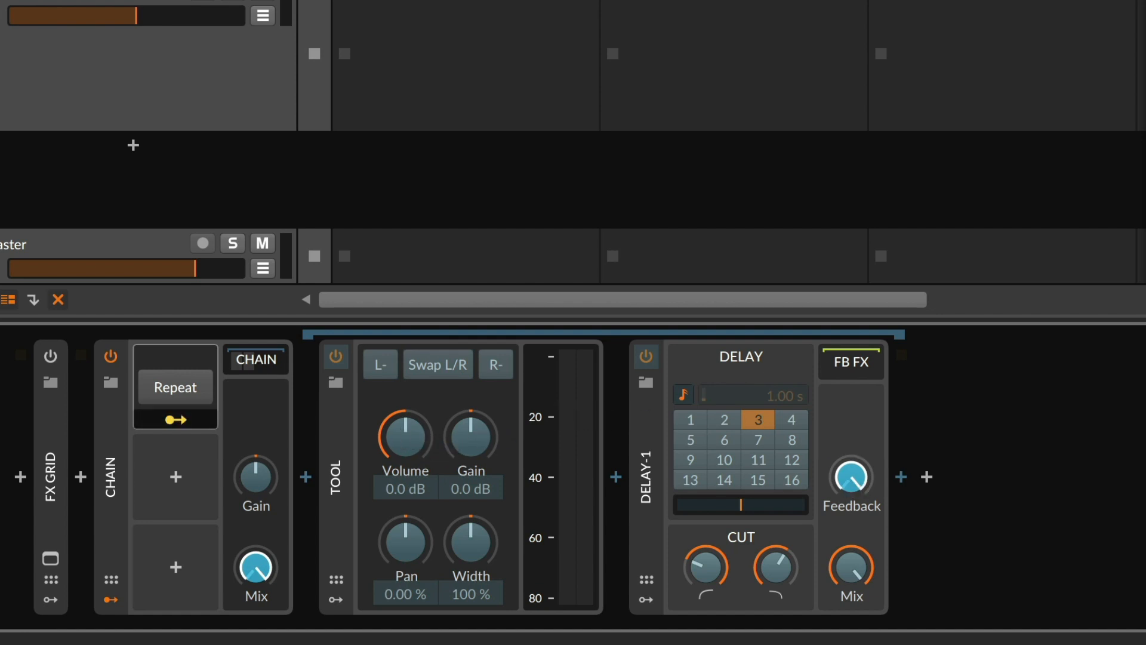
drag(421, 436, 420, 555)
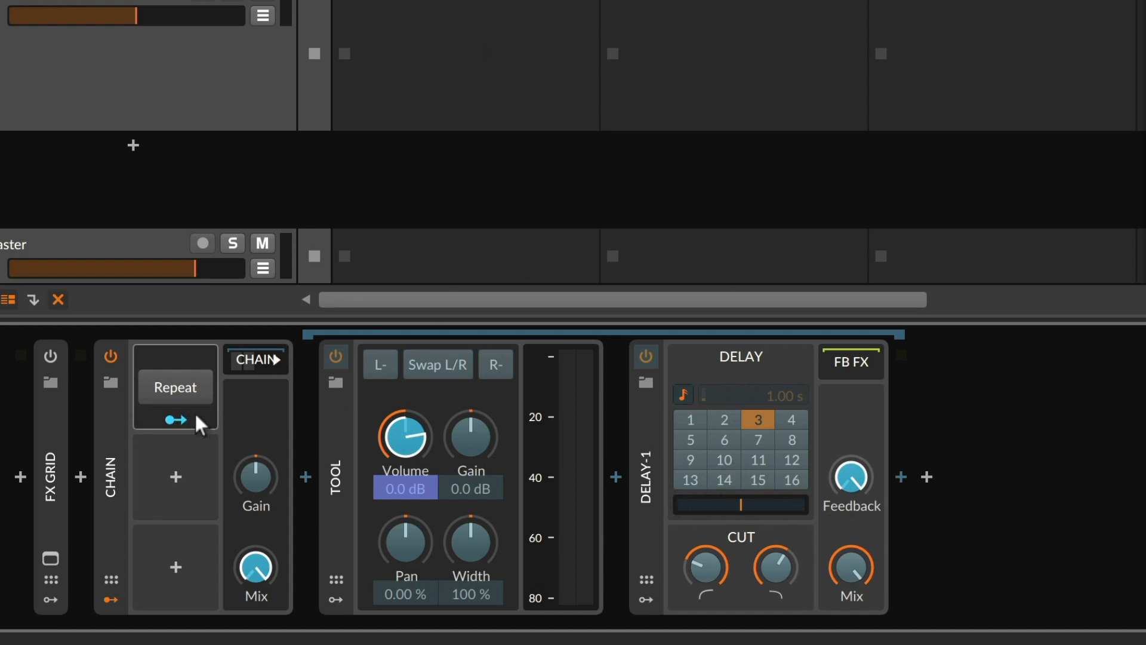
click(179, 418)
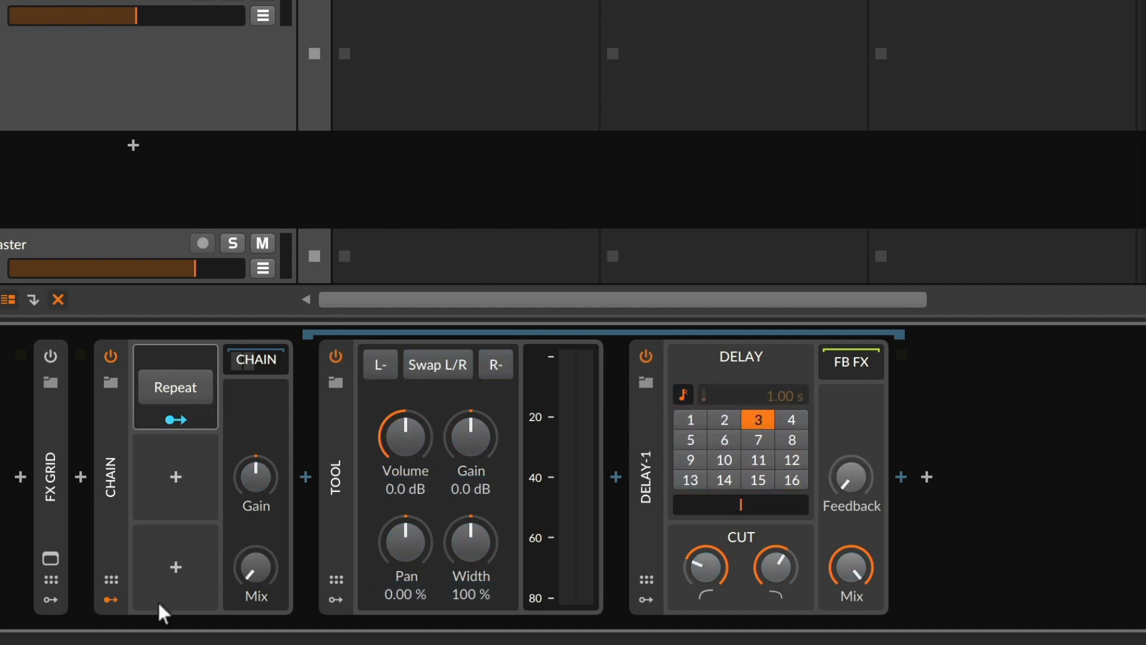
- Start playback and toggle Repeat on and off to audition the repeater
key(space)
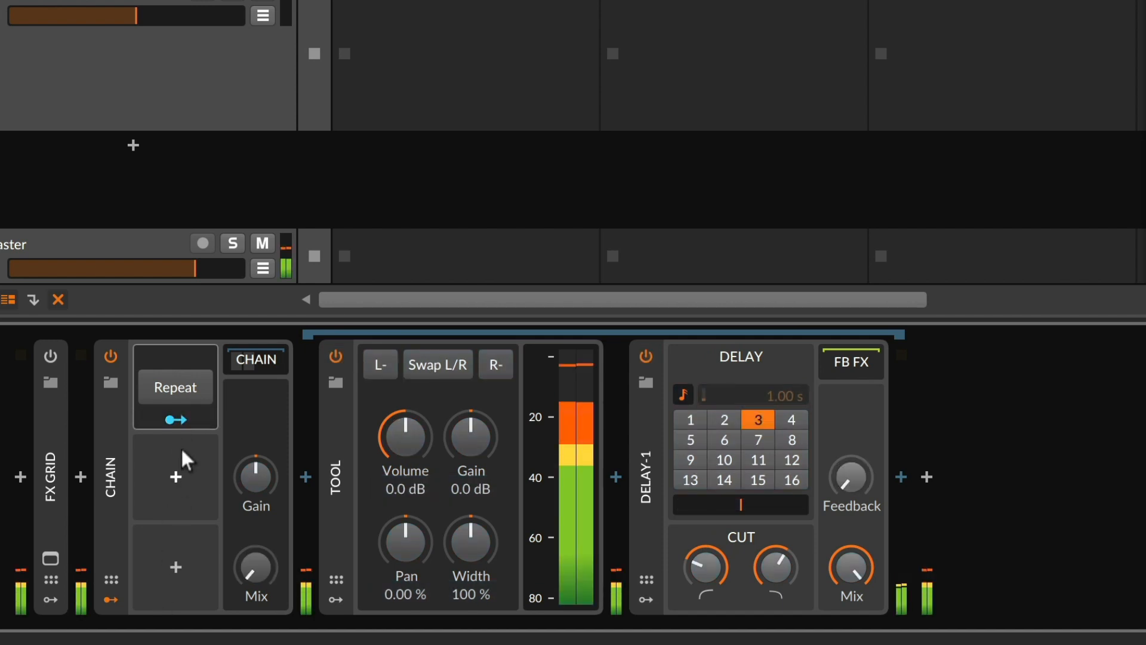
click(175, 386)
click(175, 385)
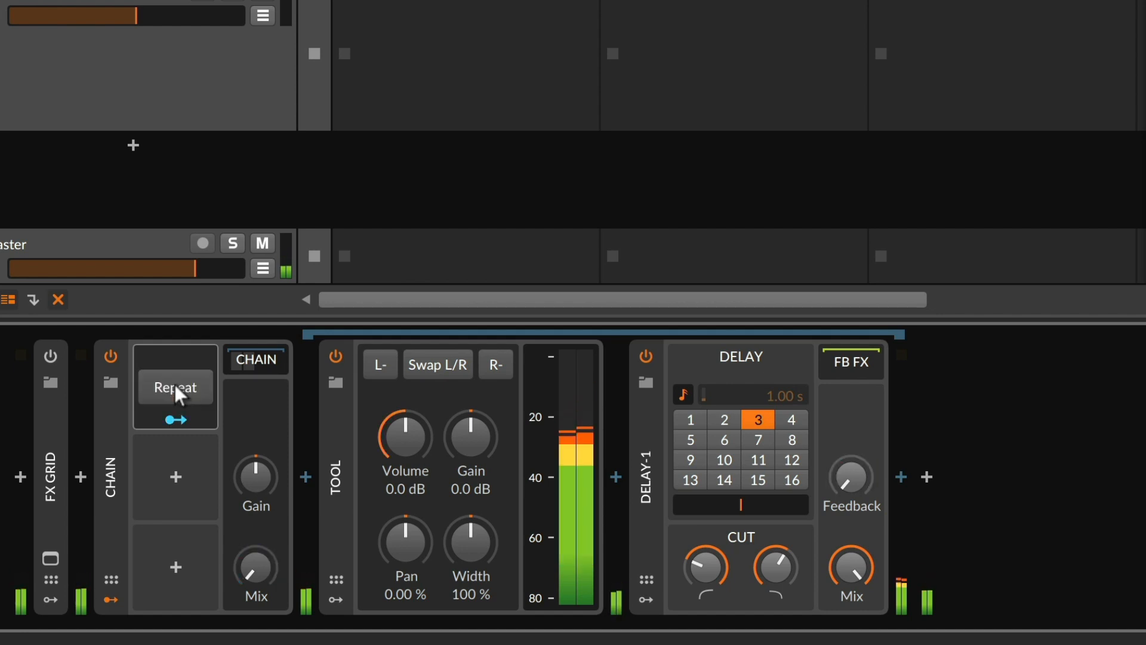
- Shorten Delay-1's time to 1 sixteenth and audition the faster repeats with the Repeat button
click(716, 419)
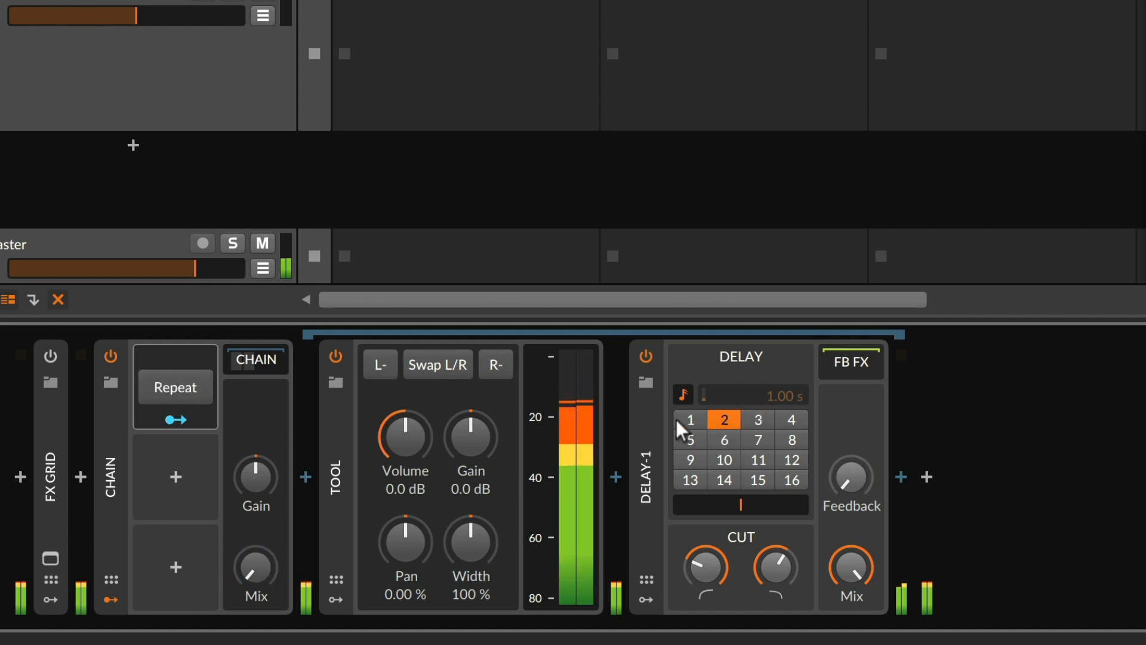
click(688, 420)
click(168, 384)
click(167, 382)
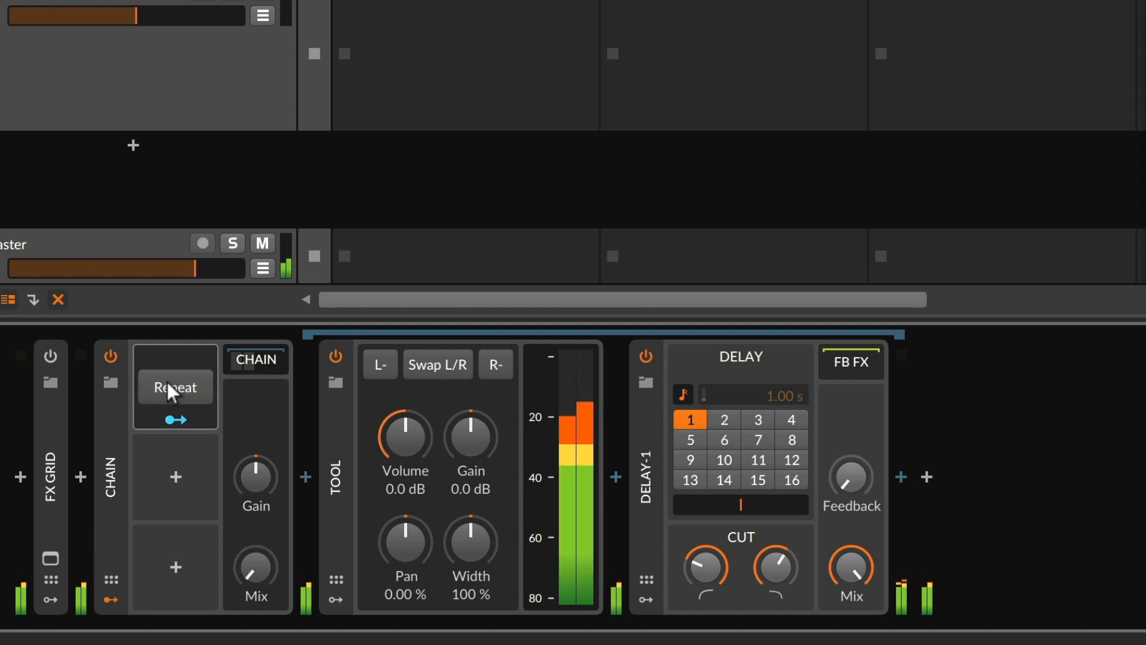
click(167, 385)
click(167, 381)
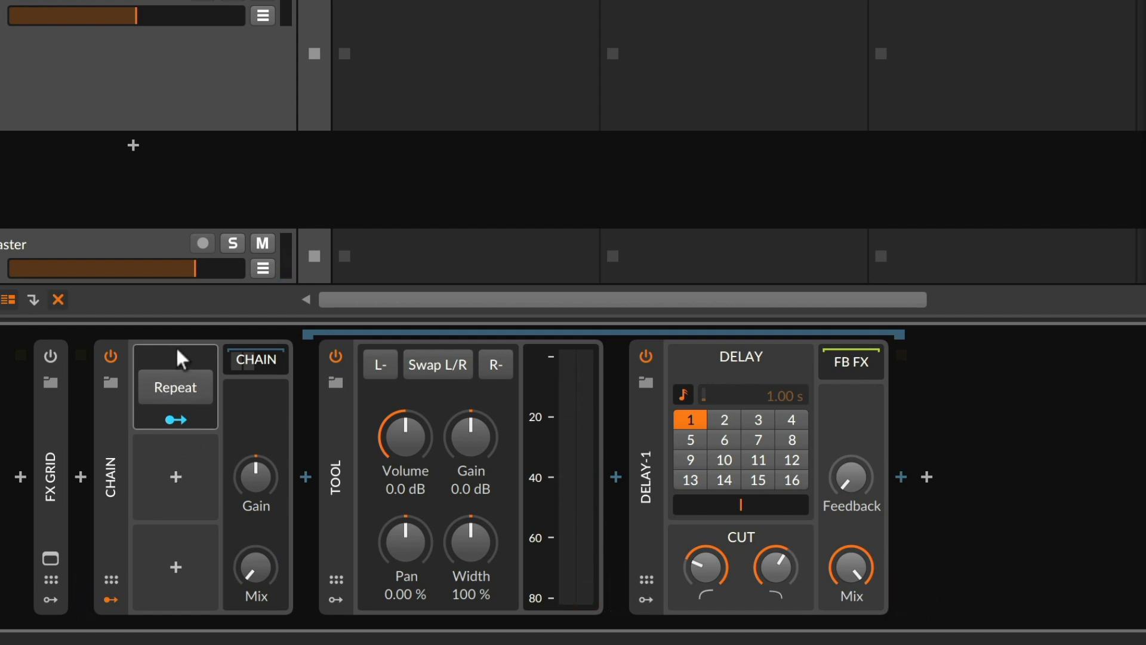
- Add an ADSR modulator to the Chain device in the slot below Repeat
click(174, 475)
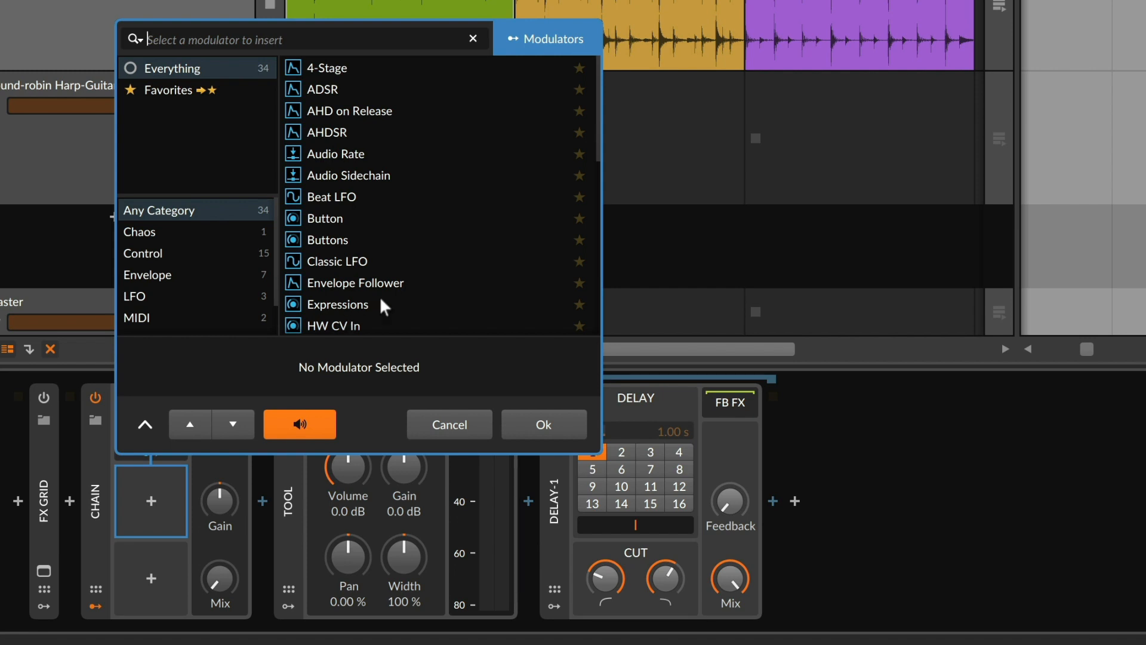
click(384, 89)
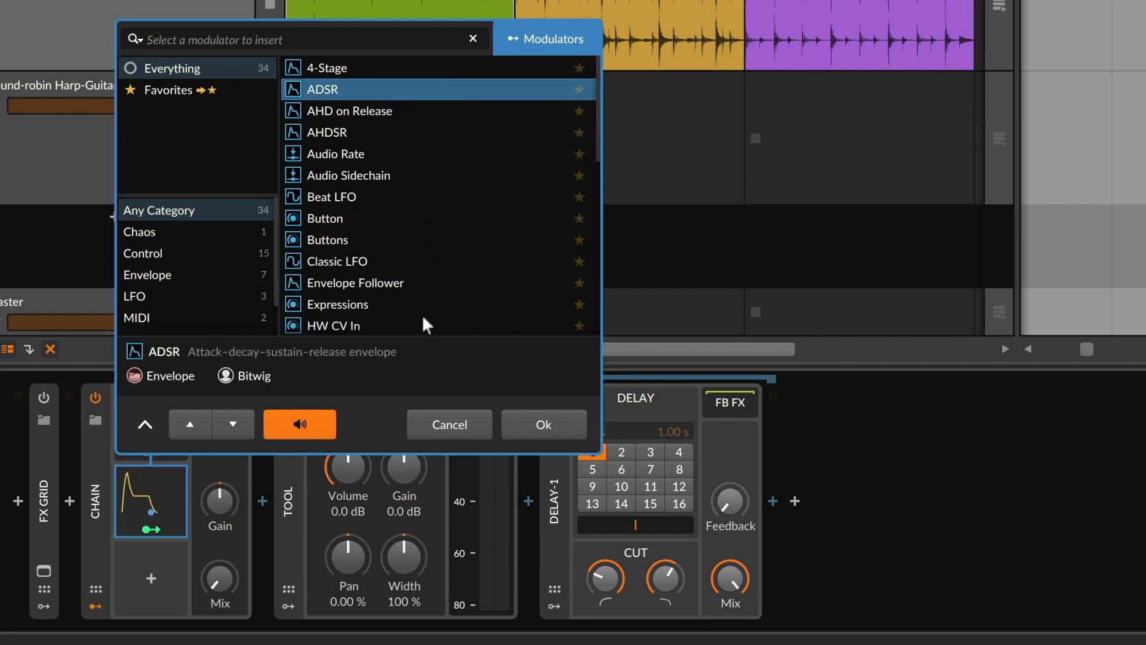
click(535, 427)
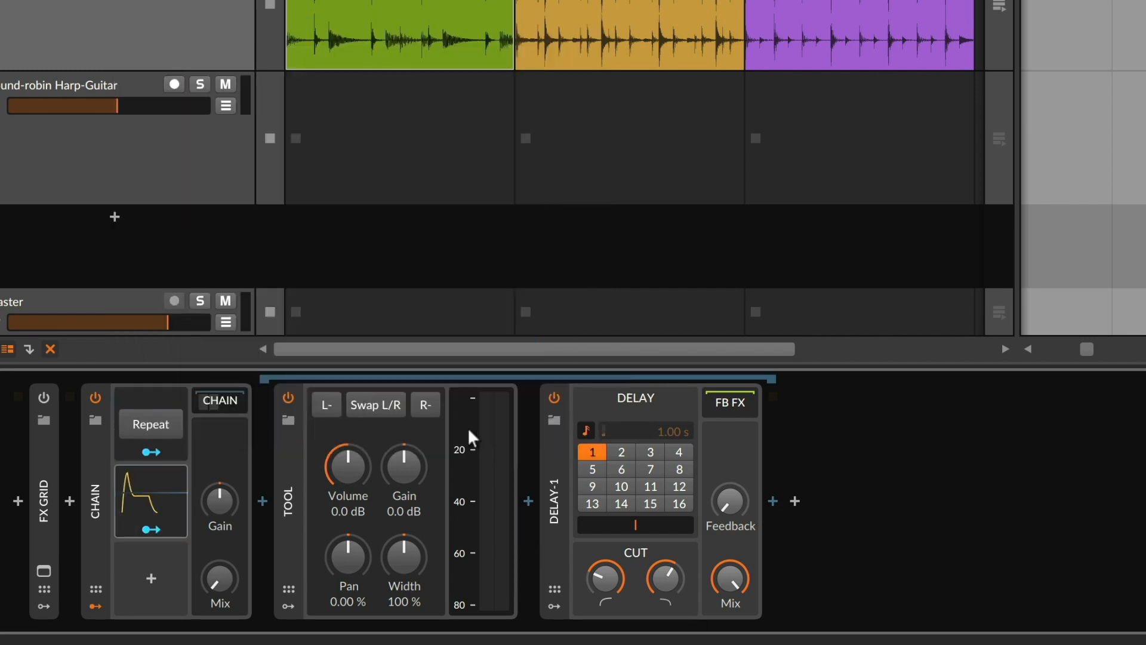
- Shape the ADSR envelope as an on/off gate with minimum attack, full sustain and minimum release
click(153, 480)
drag(226, 583, 226, 621)
drag(306, 578, 306, 537)
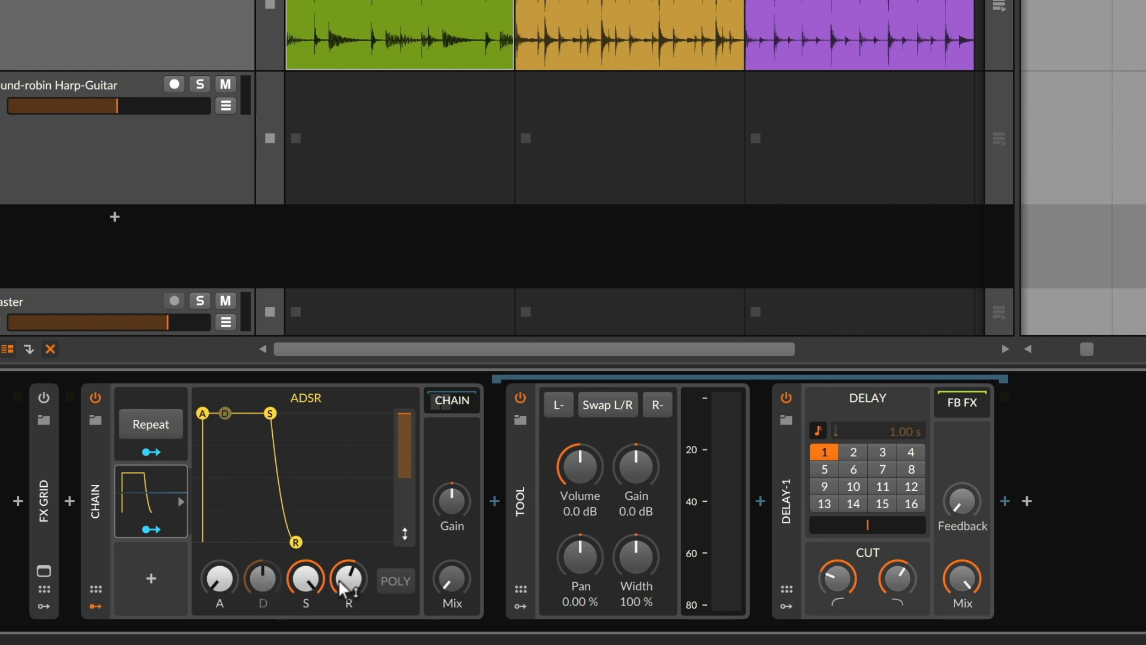
drag(344, 590, 344, 615)
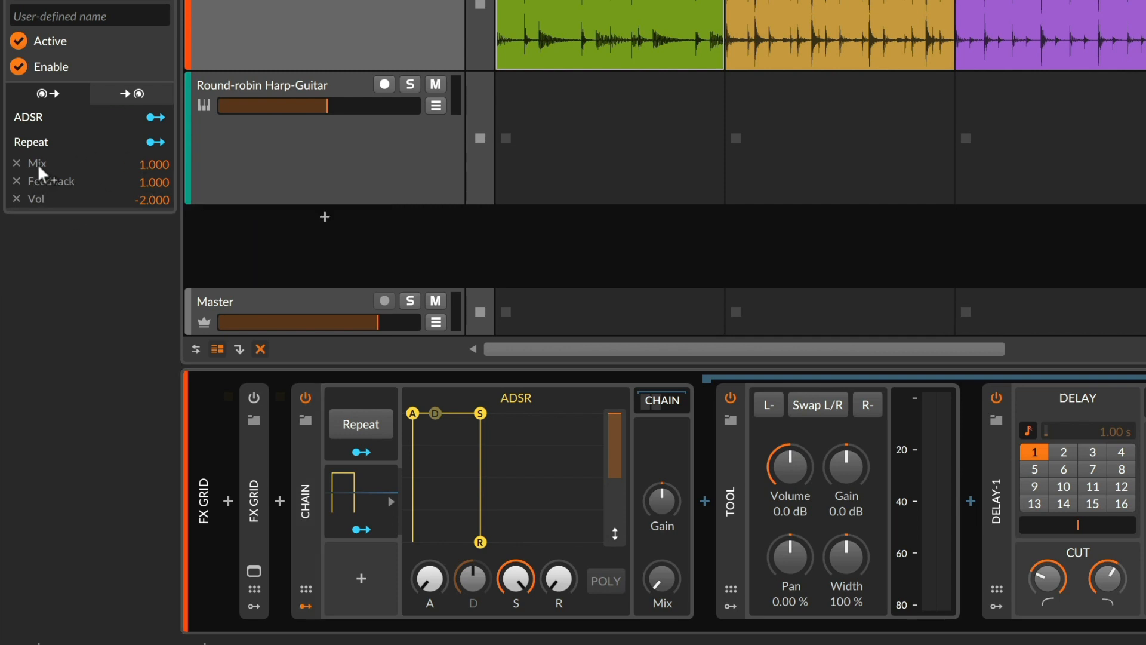
- Transfer the Mix, Feedback and Volume modulation mappings from the Repeat button to the ADSR modulator
drag(154, 117, 93, 153)
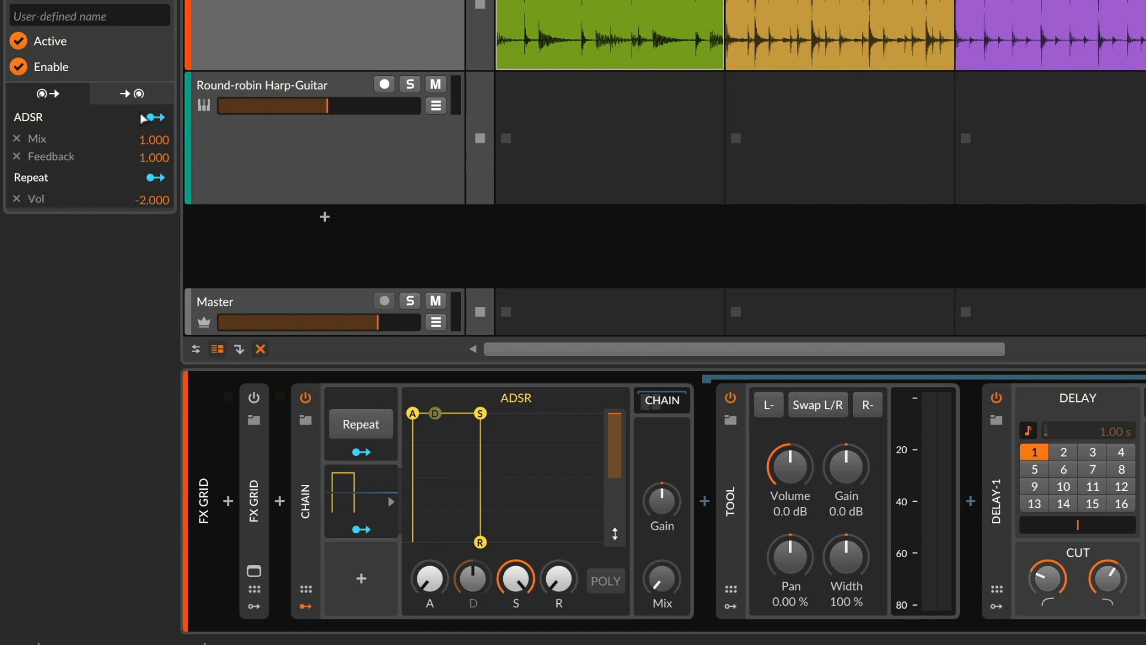
drag(159, 118, 159, 116)
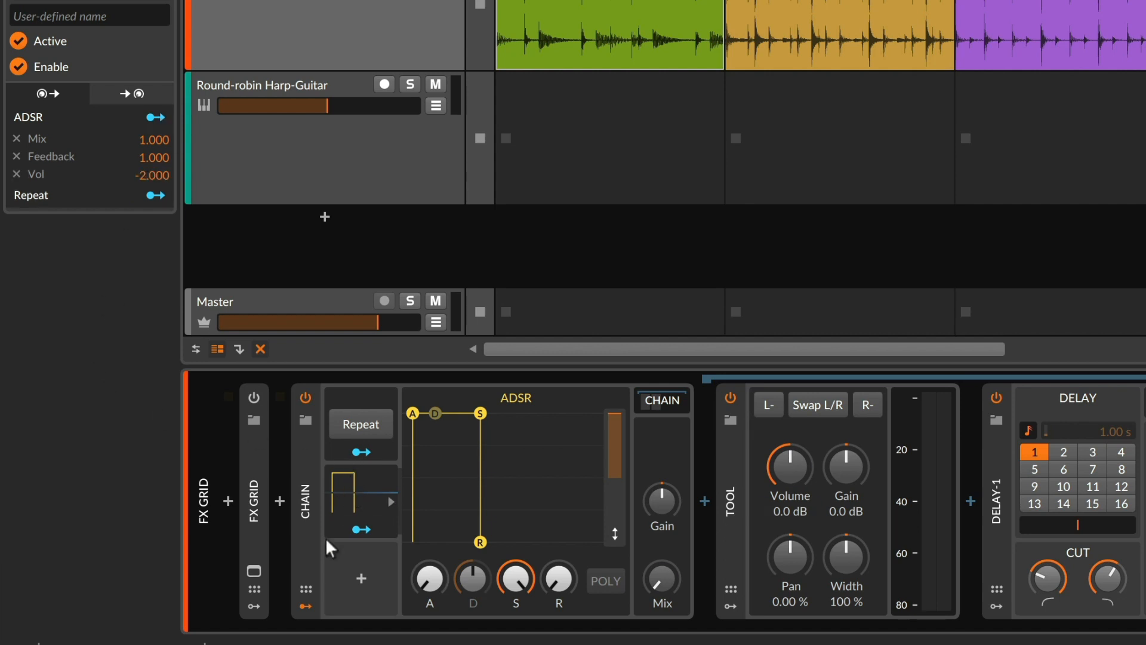
key(space)
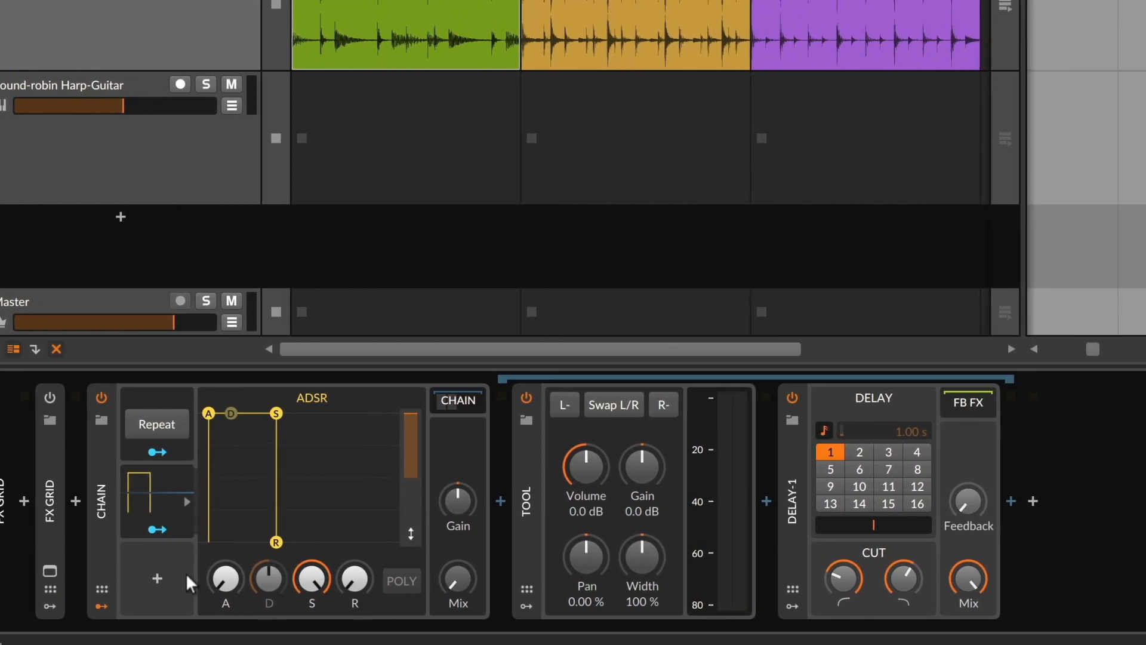
- Add a Keytrack modulator to the Chain device in the slot below the ADSR
click(151, 578)
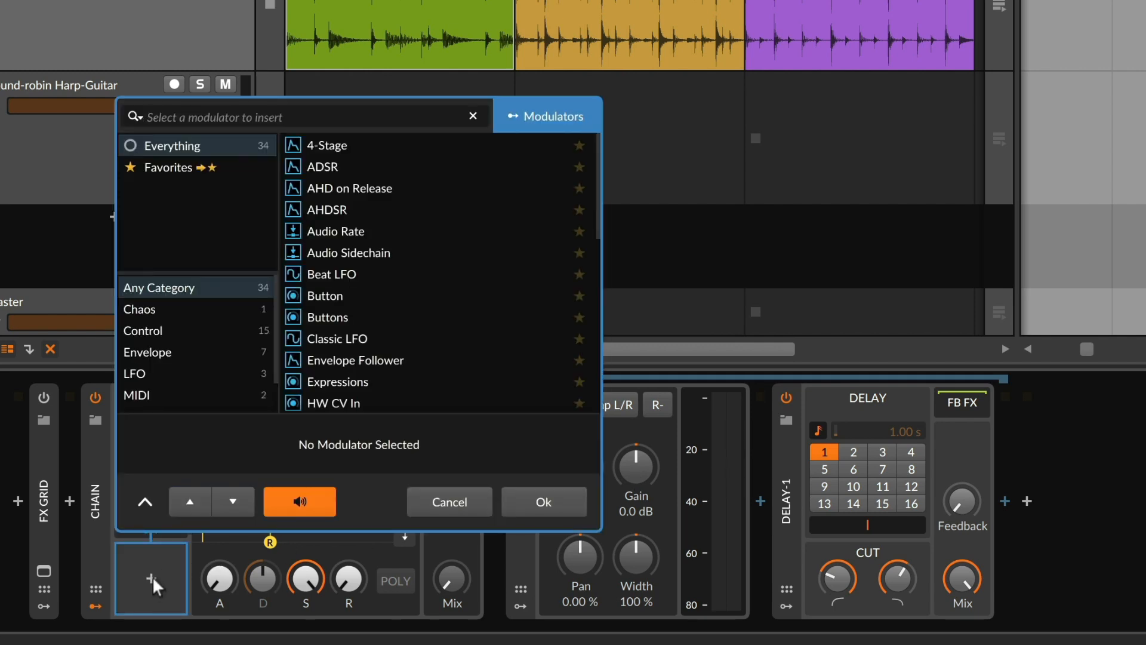
scroll(423, 339, down, 5)
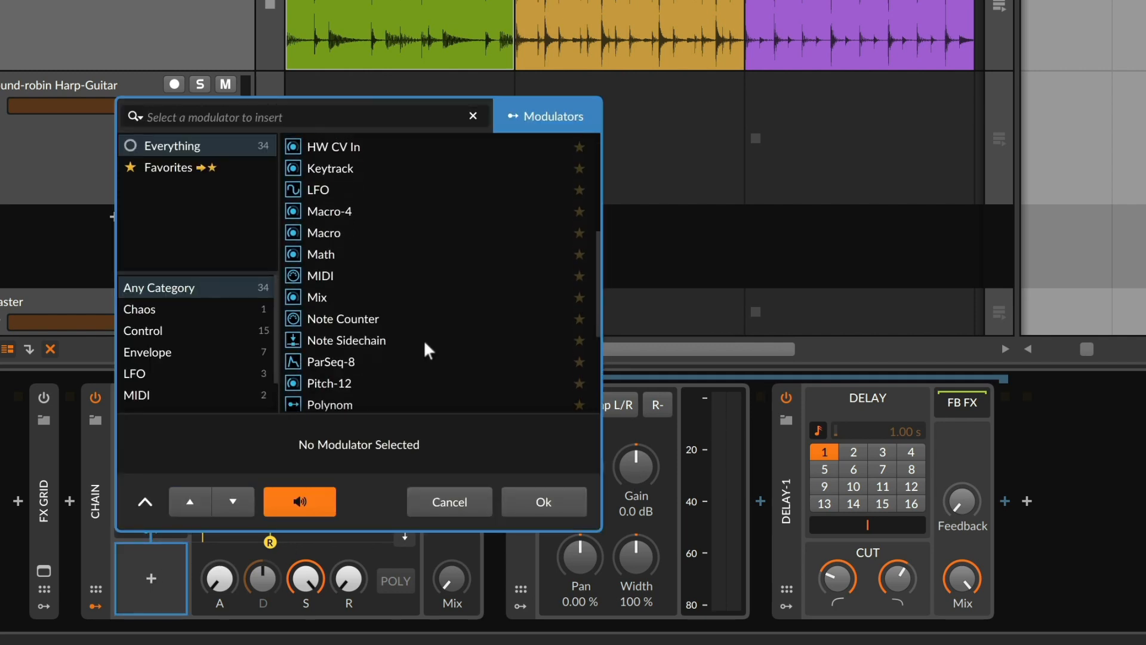
scroll(424, 351, down, 2)
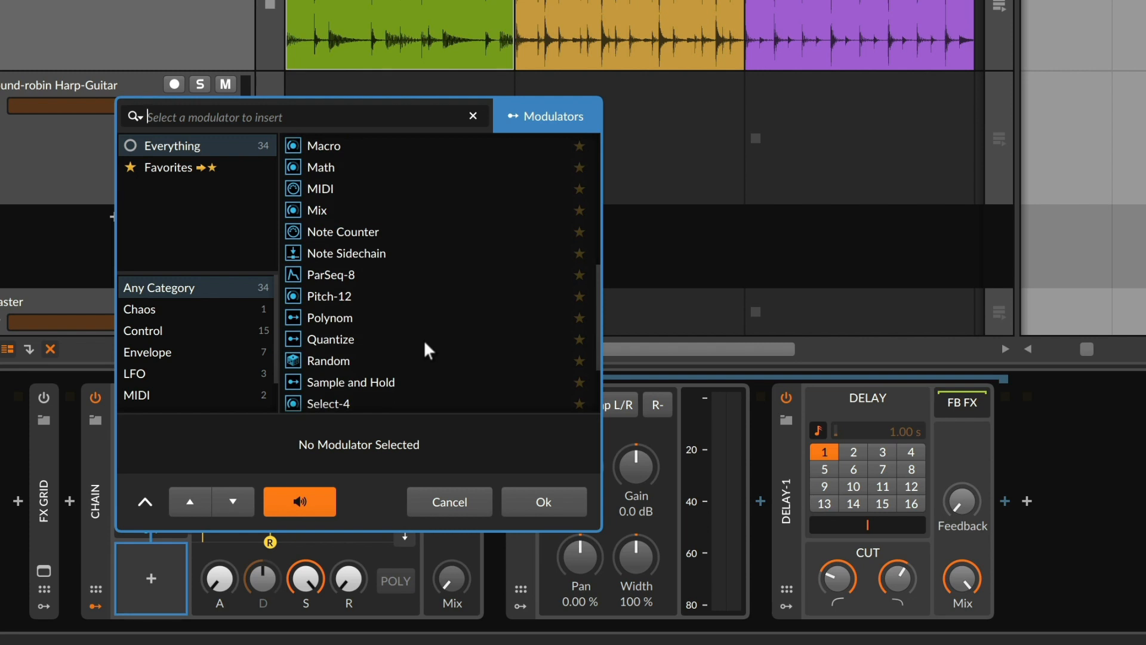
scroll(411, 241, up, 2)
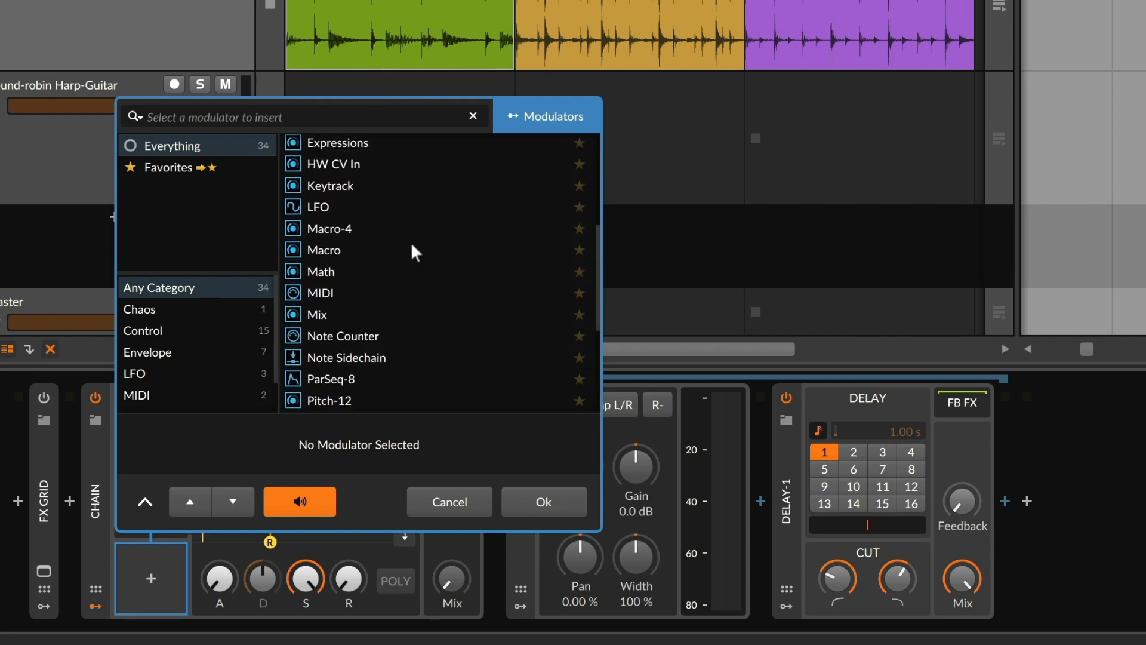
click(360, 184)
click(529, 501)
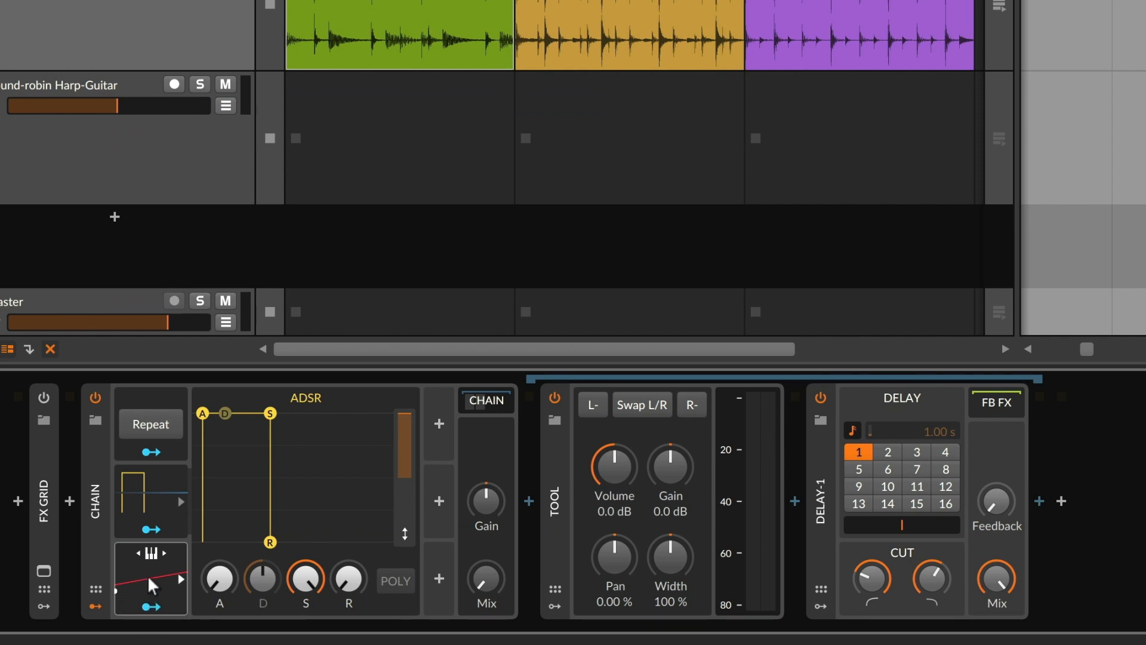
- Map the Keytrack modulator to Delay-1's delay time so the modulation spans all 16 steps
click(151, 606)
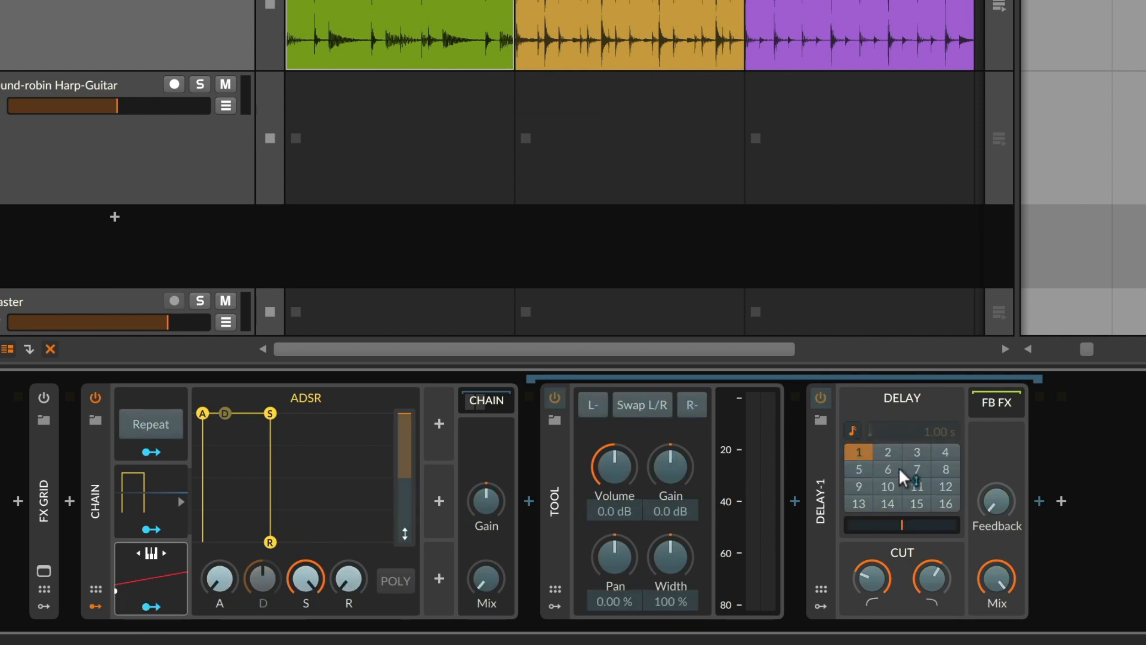
drag(899, 485, 898, 426)
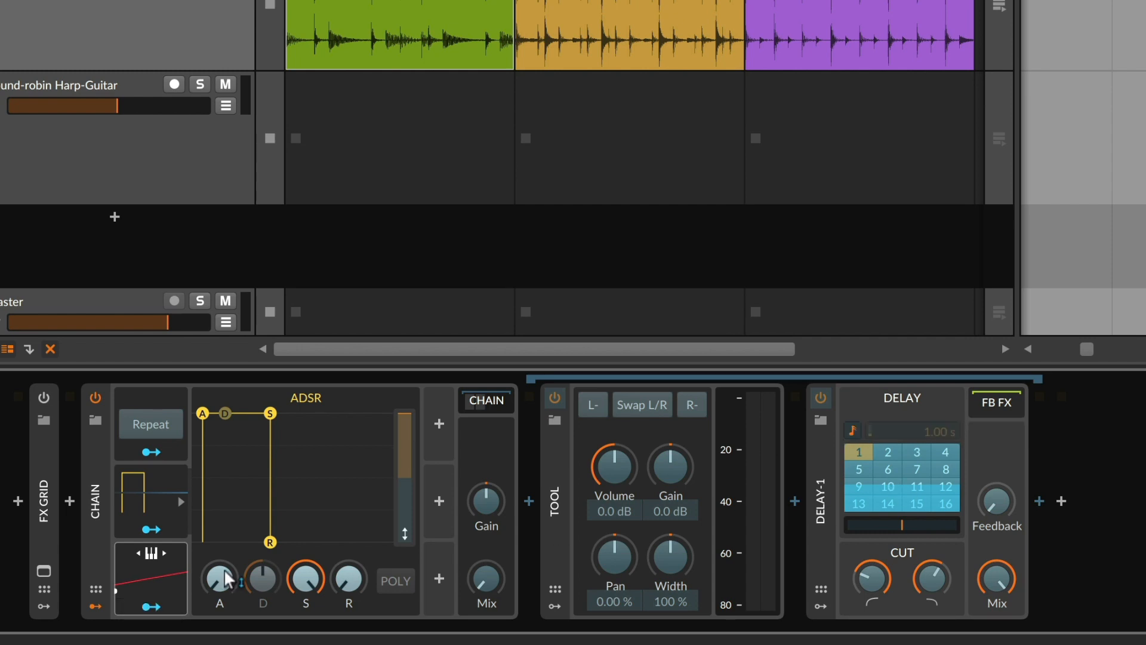
drag(908, 493, 908, 409)
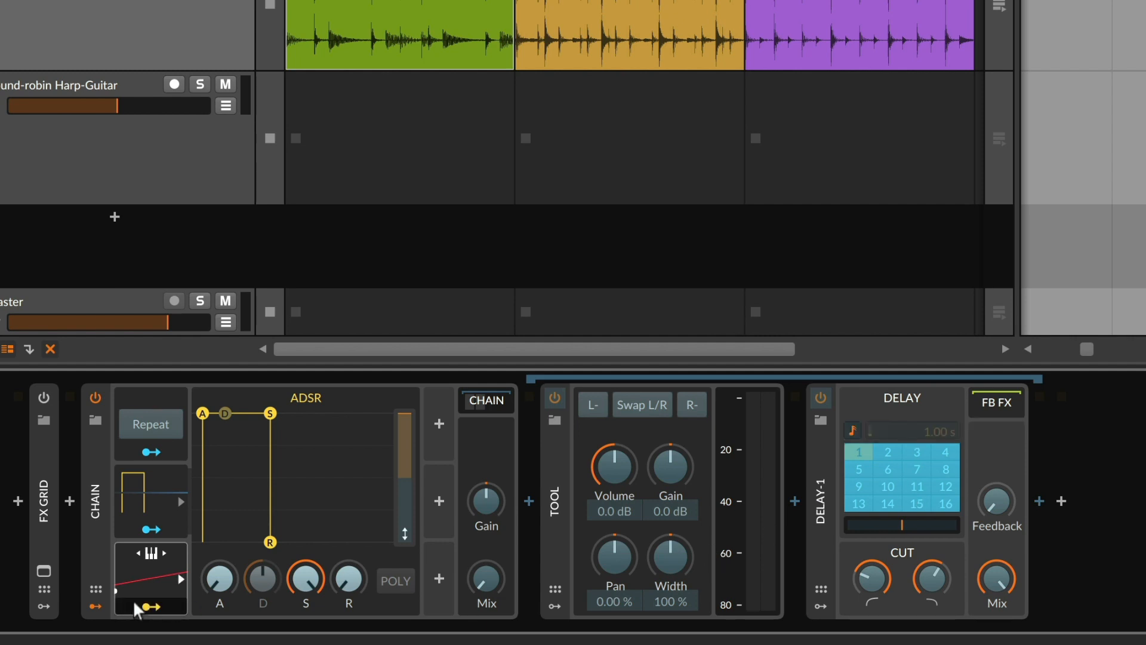
- Set the Keytrack modulator's Root to C2 and its Spread to 14.23
click(159, 575)
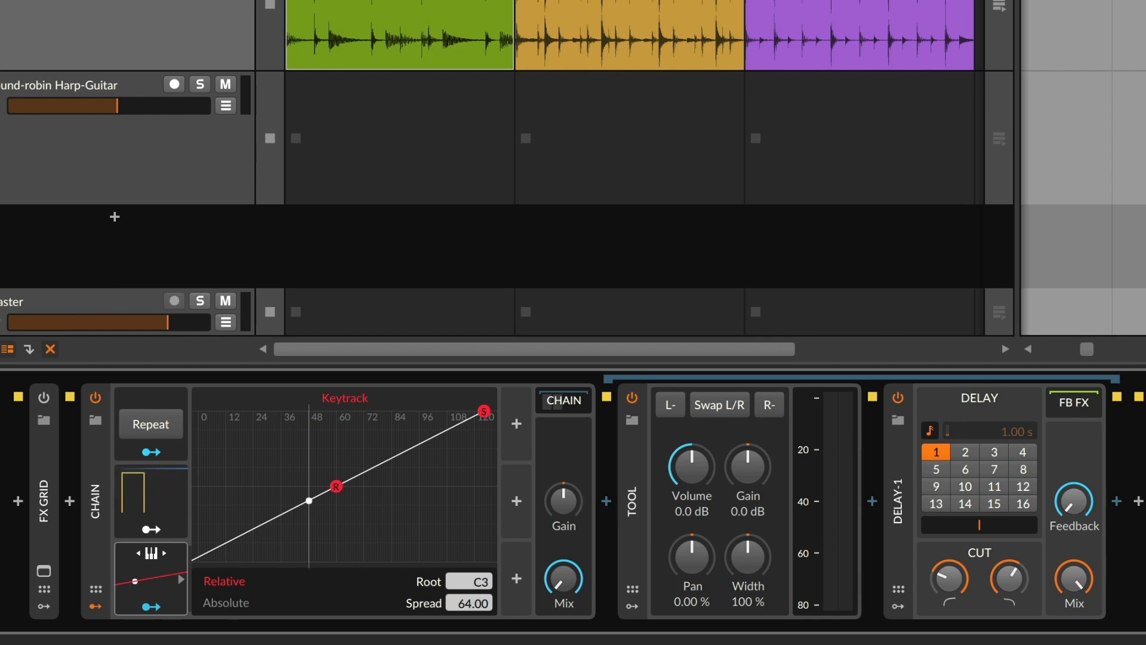
drag(469, 582, 469, 621)
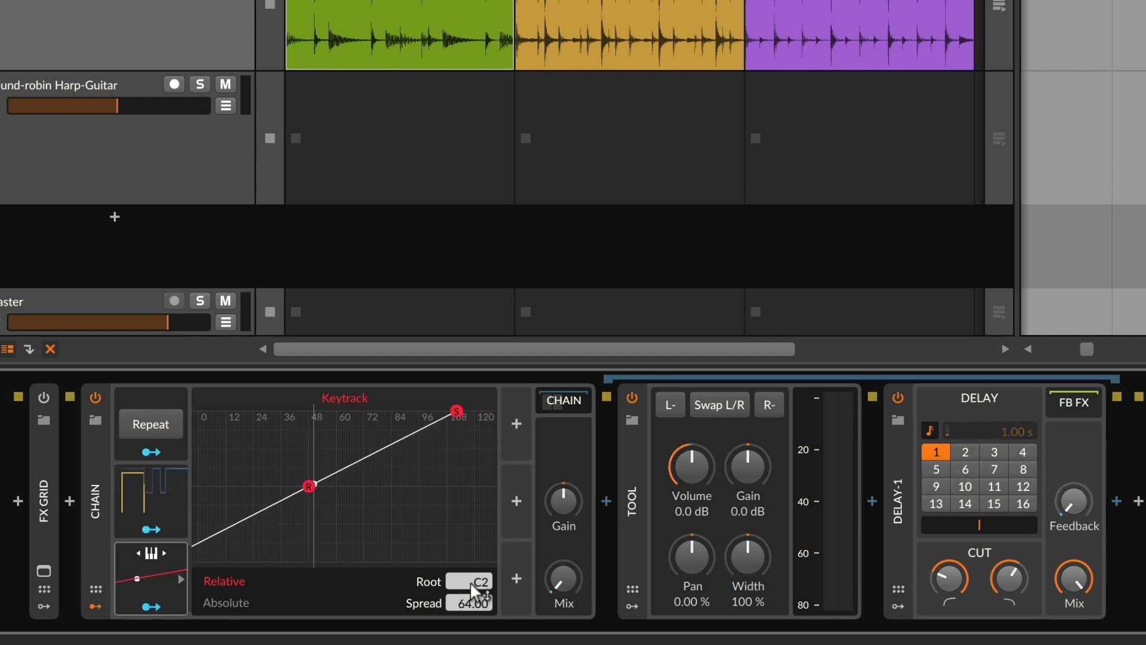
drag(469, 603, 469, 628)
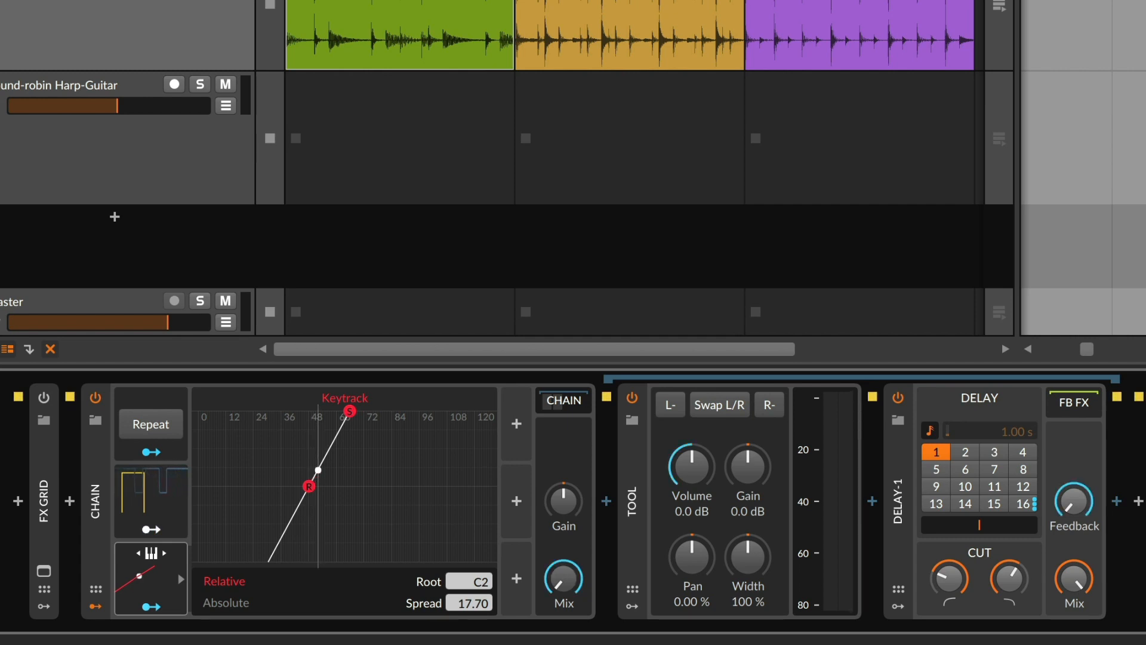
drag(469, 603, 469, 605)
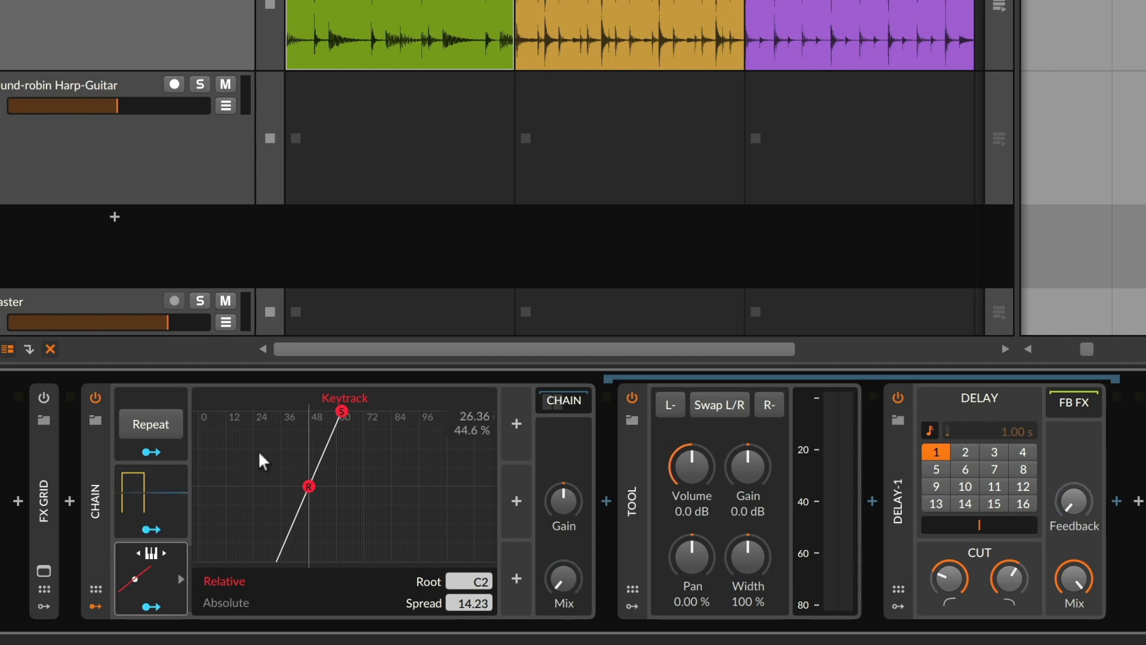
- Audition the note-controlled repeater over the playing loop, collapse the Keytrack settings and stop playback
key(space)
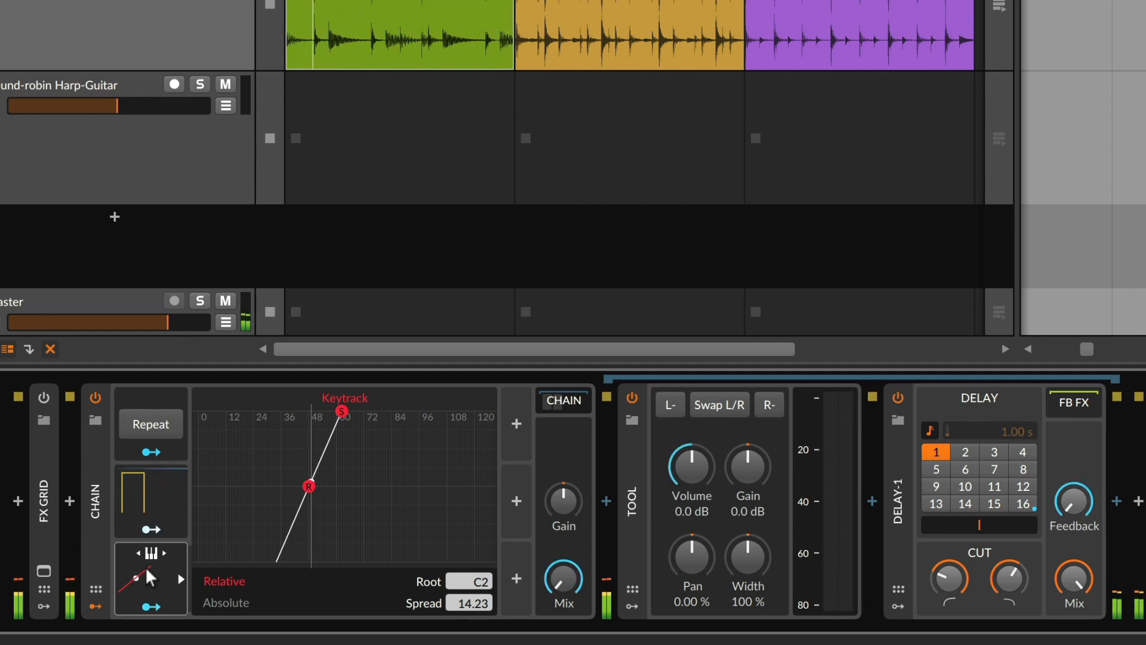
click(149, 578)
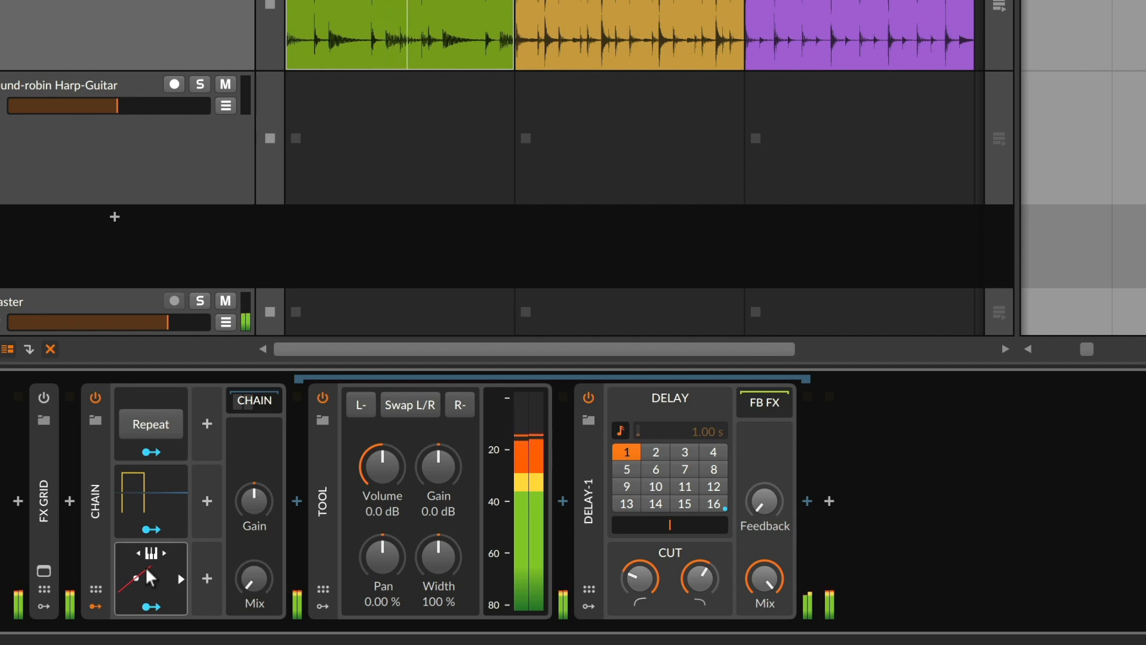
key(space)
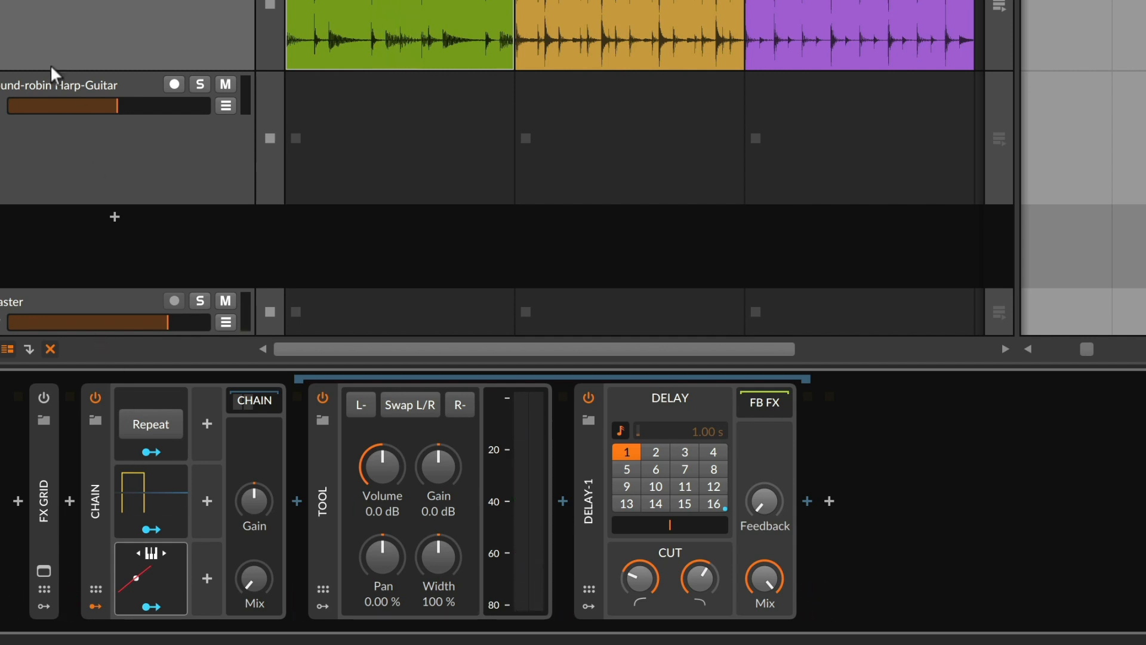
- Select the Round-robin Harp-Guitar track to display its device chain
click(44, 88)
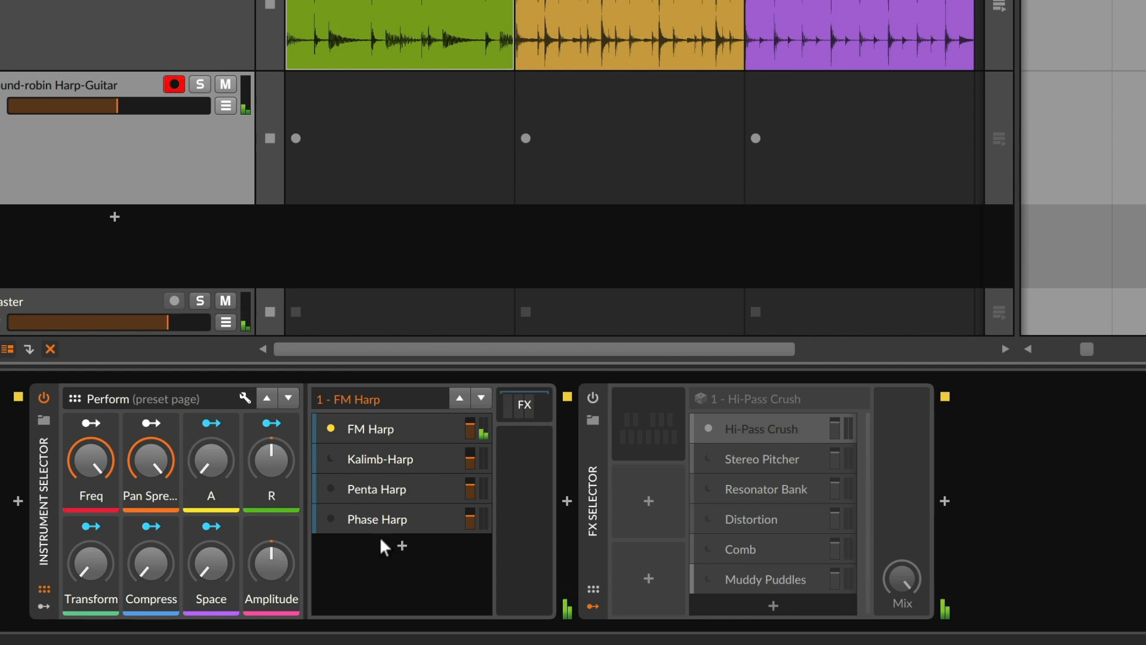
- Audition the Instrument Selector's FM, Kalimb, Penta and Phase Harp layers by switching through them in turn
click(481, 399)
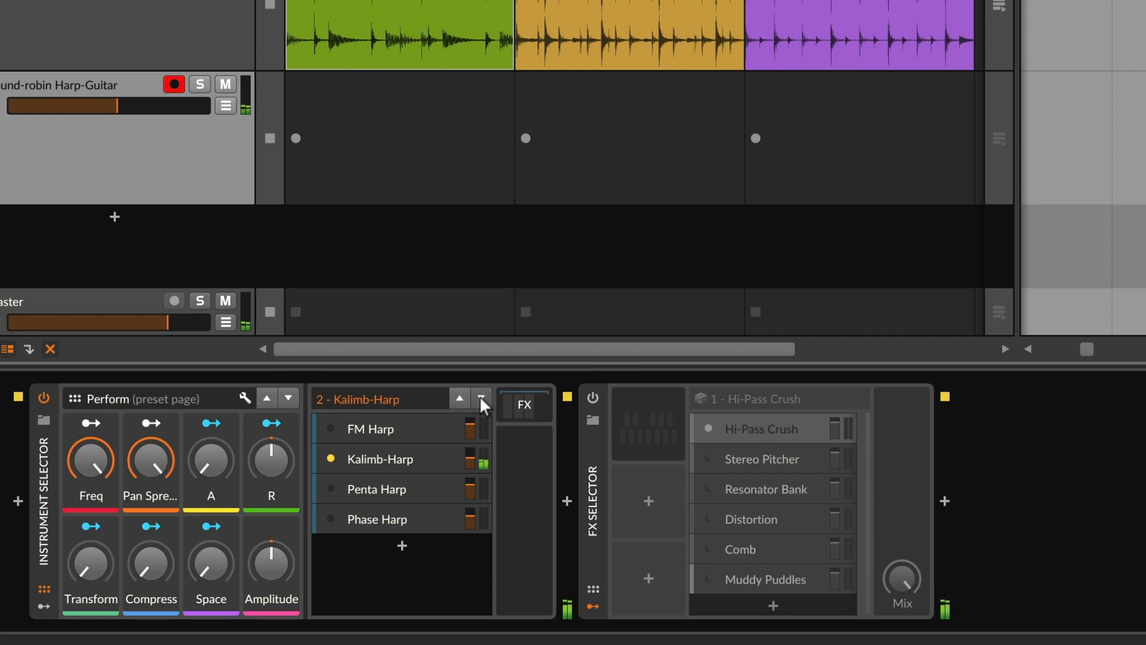
click(481, 398)
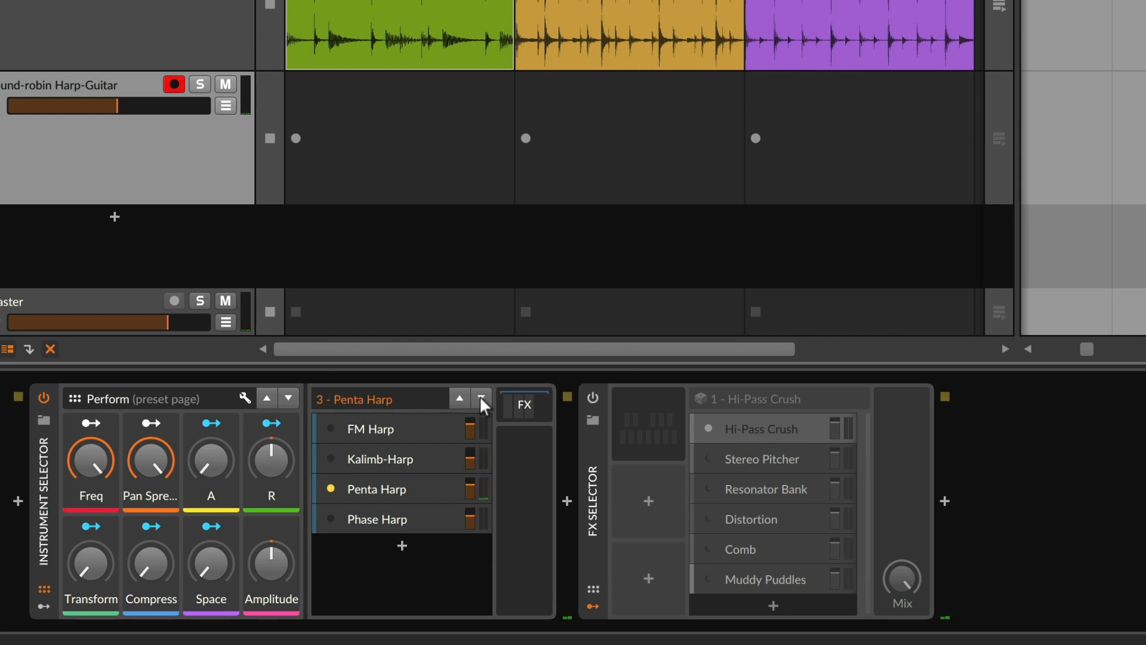
click(482, 399)
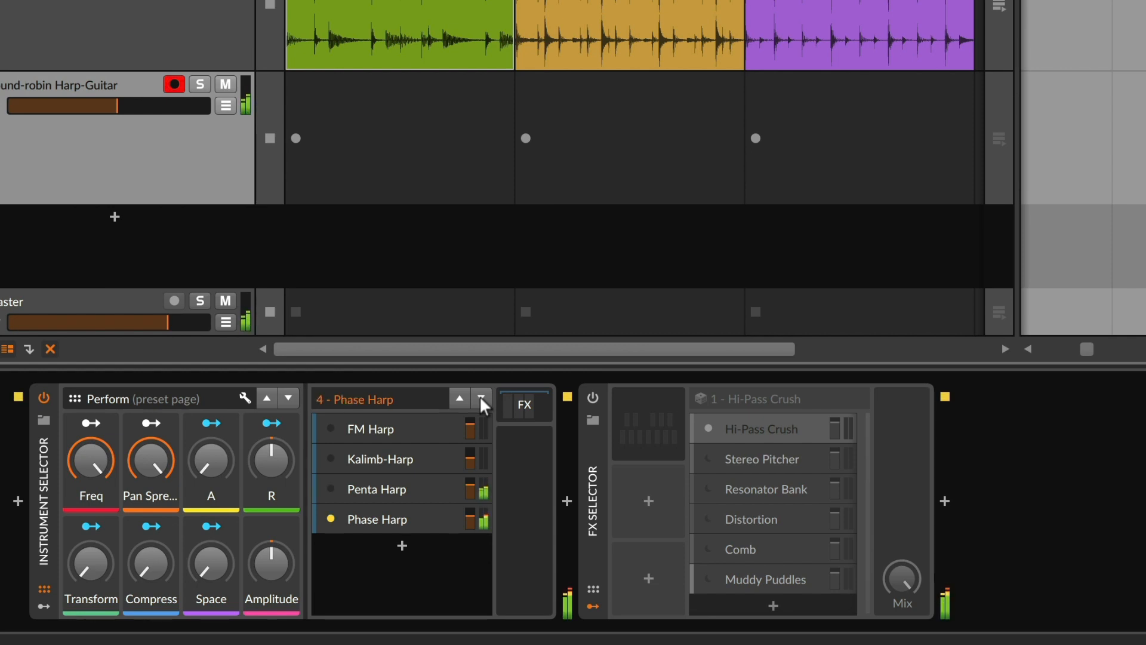
click(481, 399)
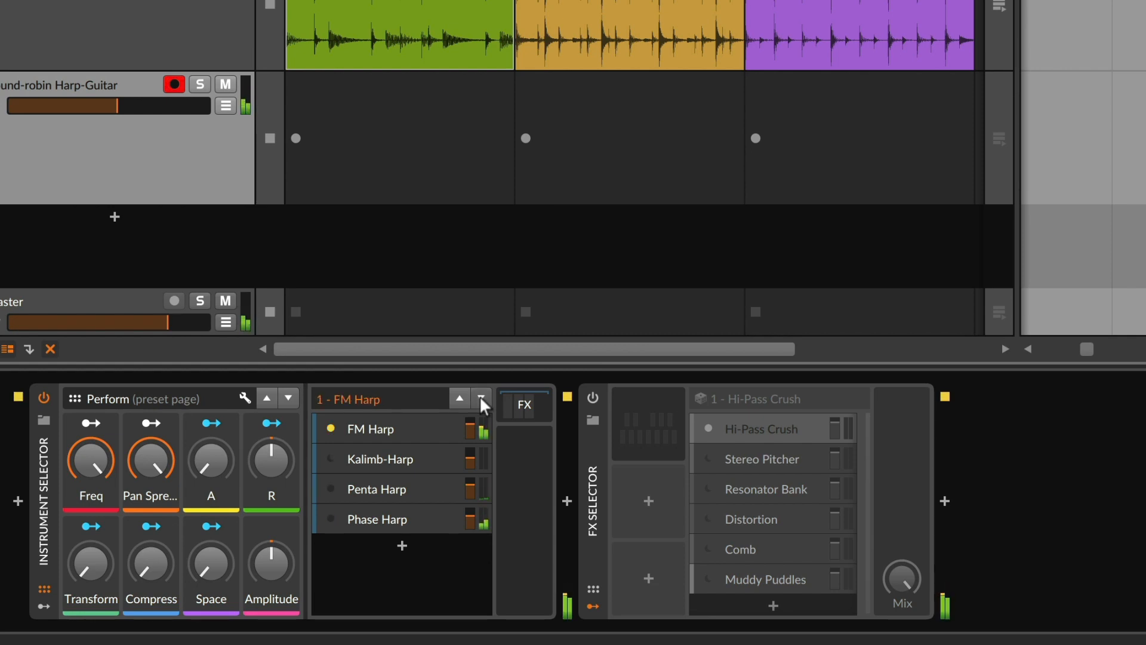
click(482, 399)
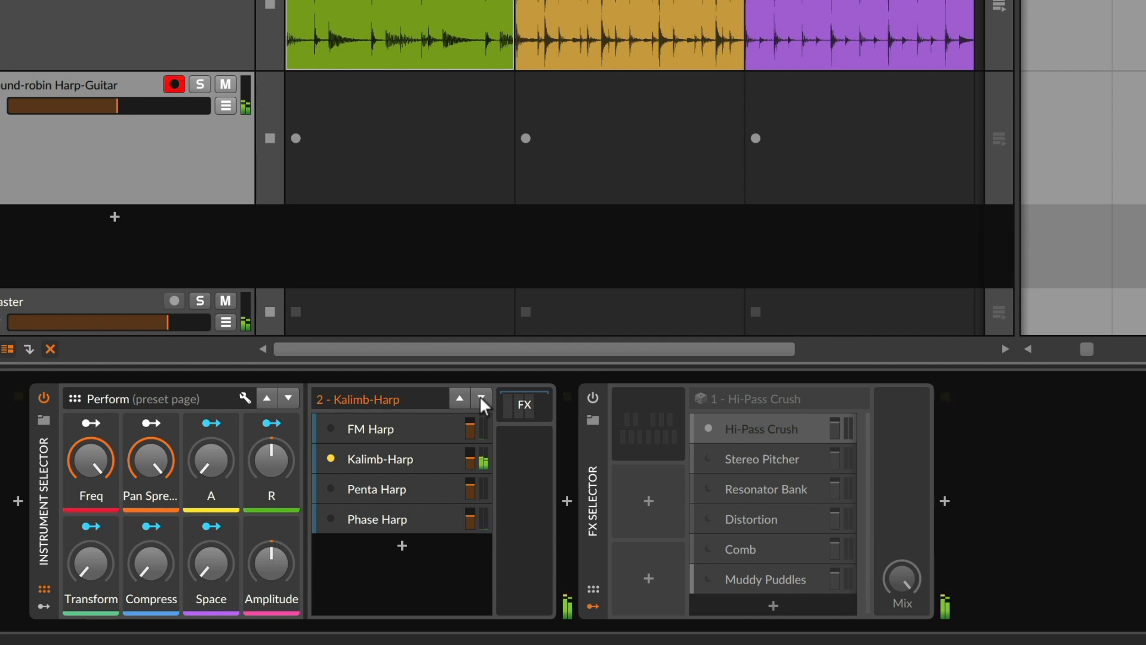
- Make FM Harp the active layer and set the Instrument Selector's mode to Round-robin
click(334, 426)
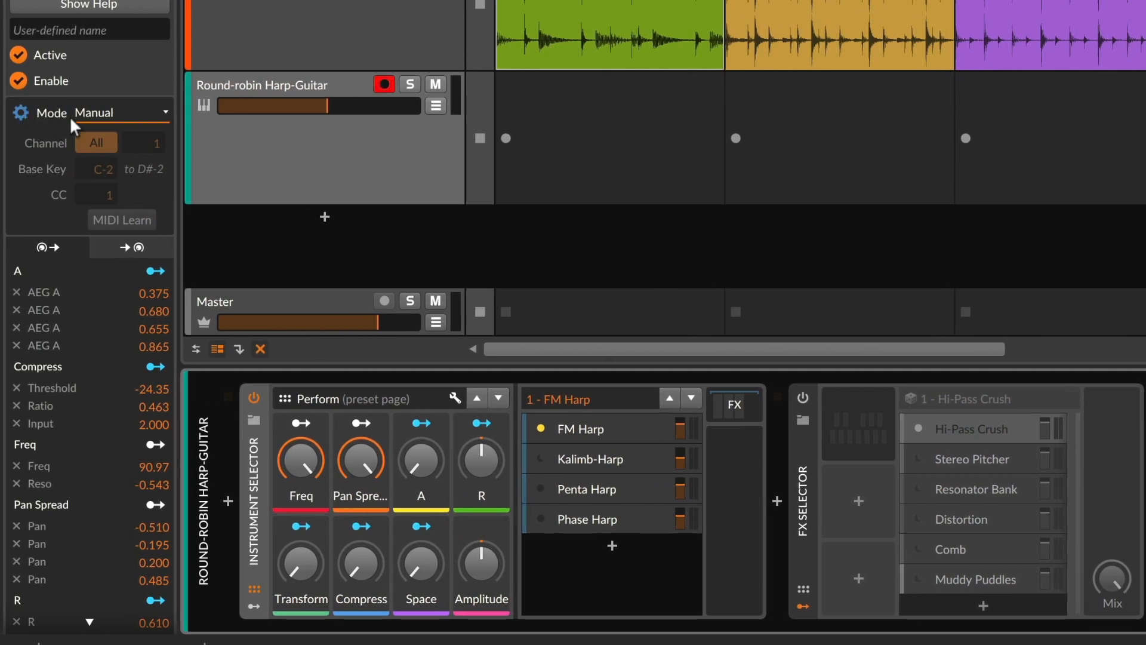
click(119, 114)
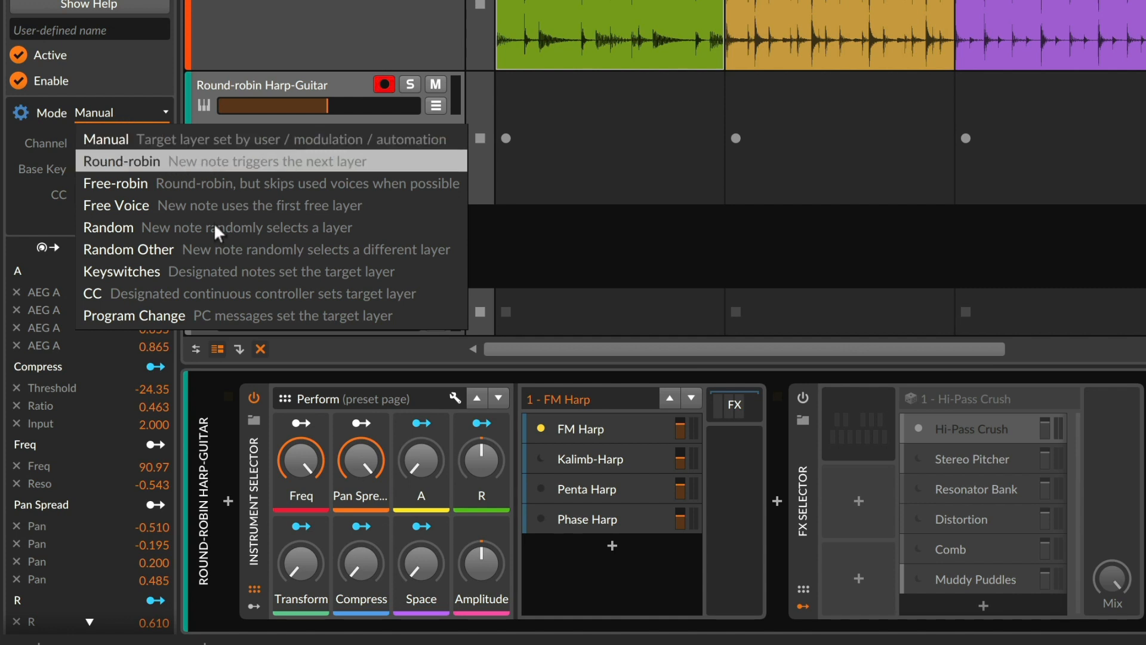
click(281, 162)
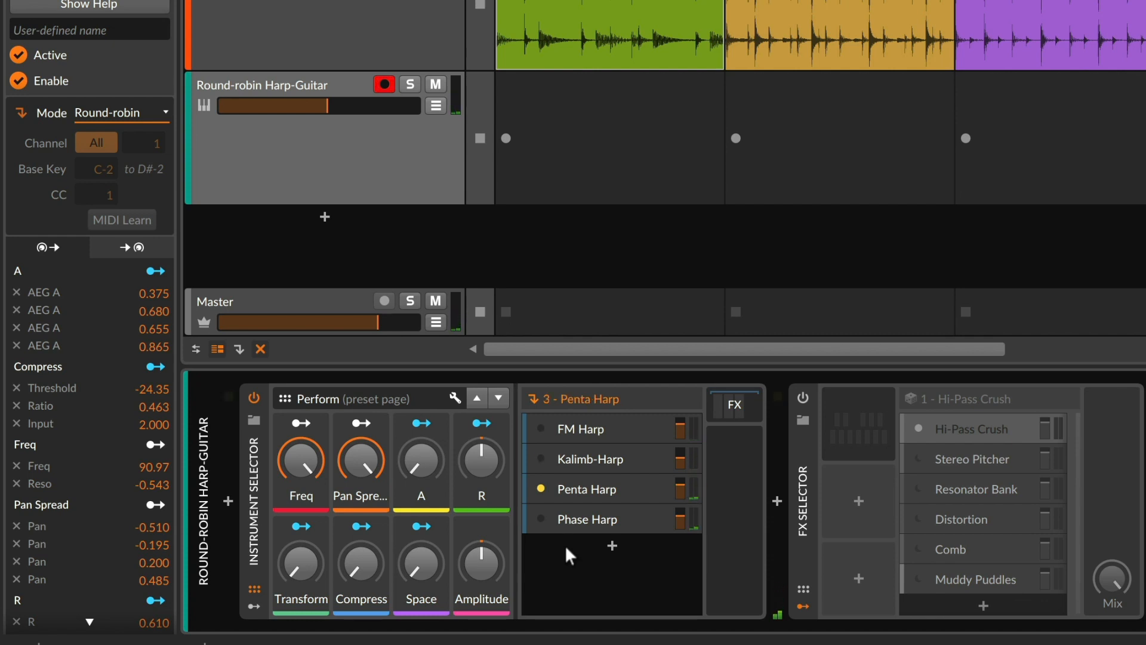
- Enable the FX Selector, then show and hide the devices of its Hi-Pass Crush layer
click(800, 532)
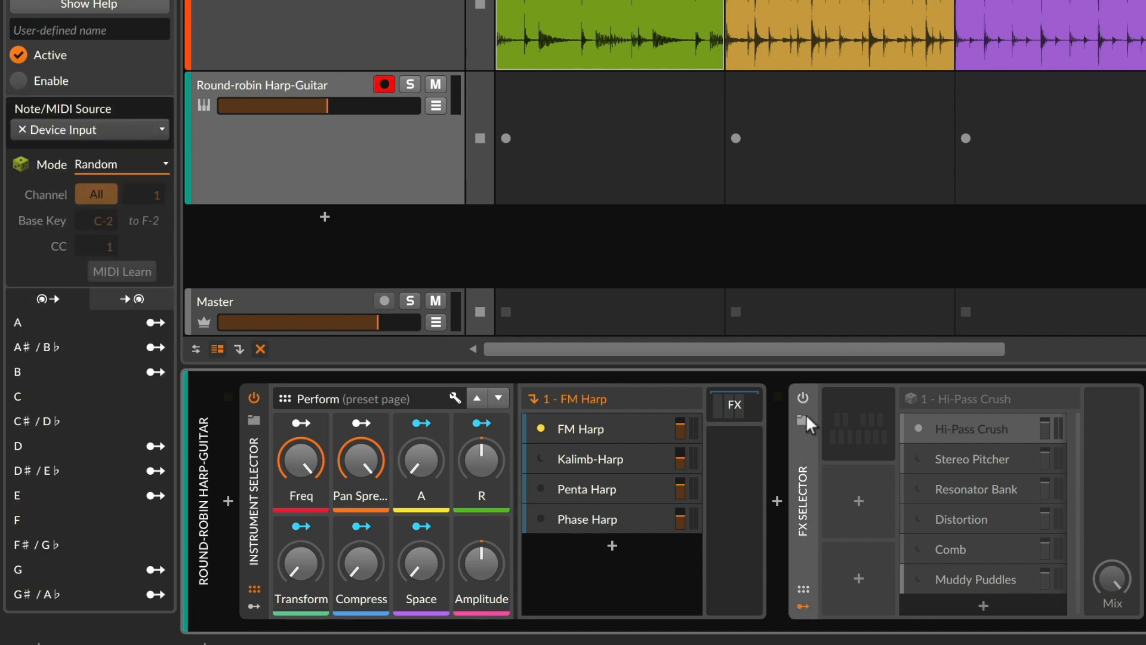
click(803, 398)
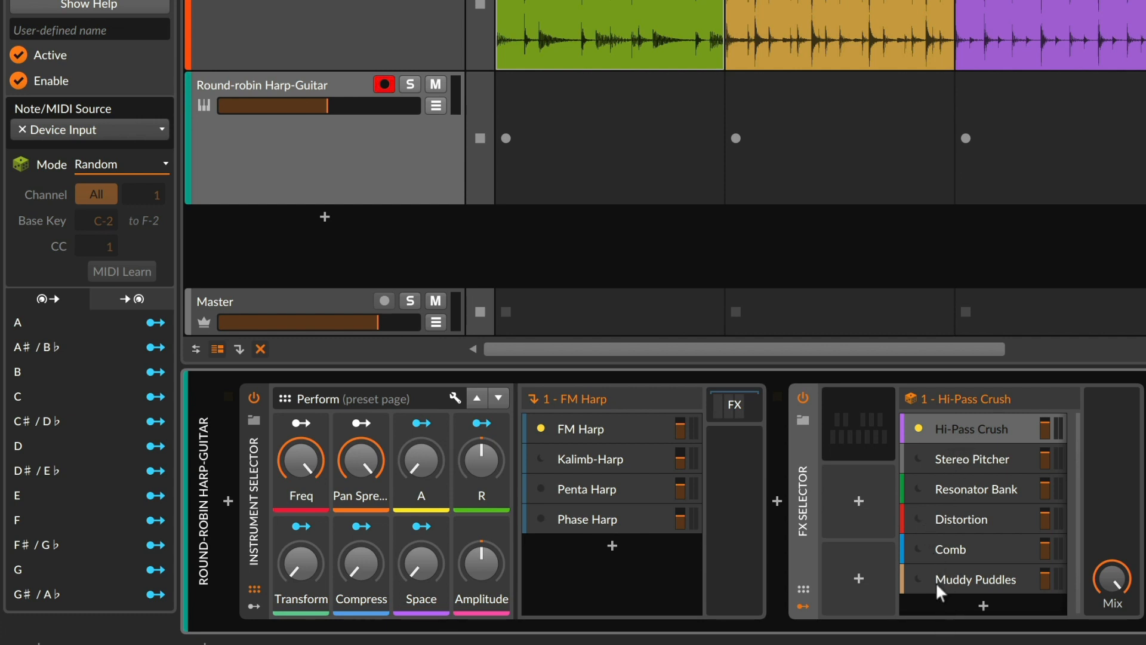
click(955, 425)
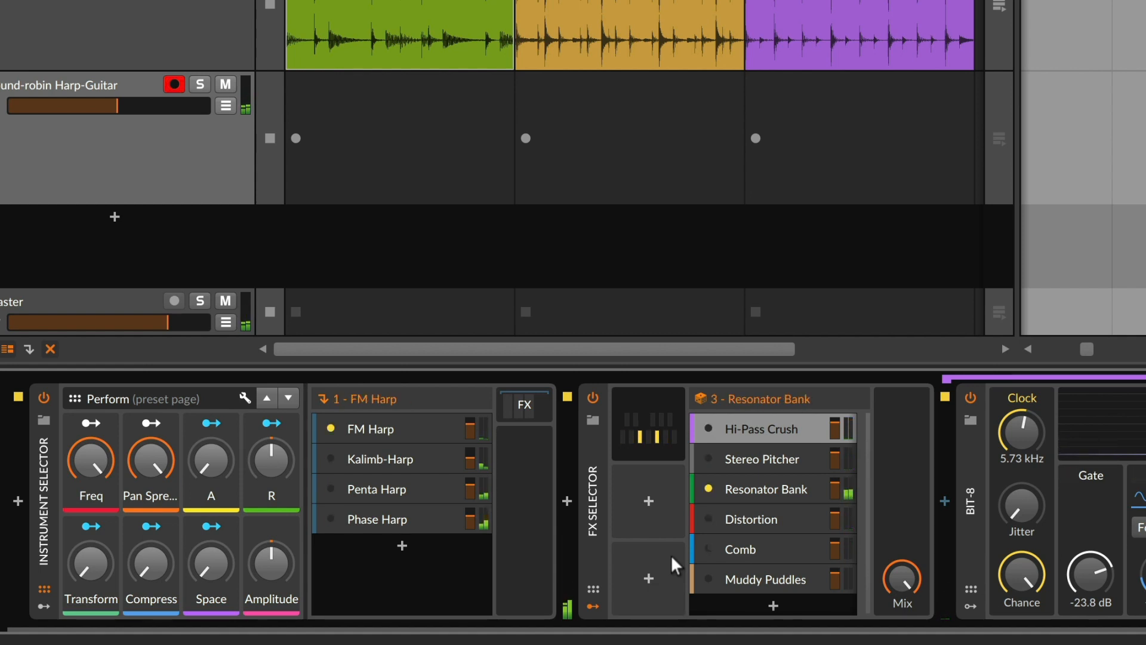
click(772, 428)
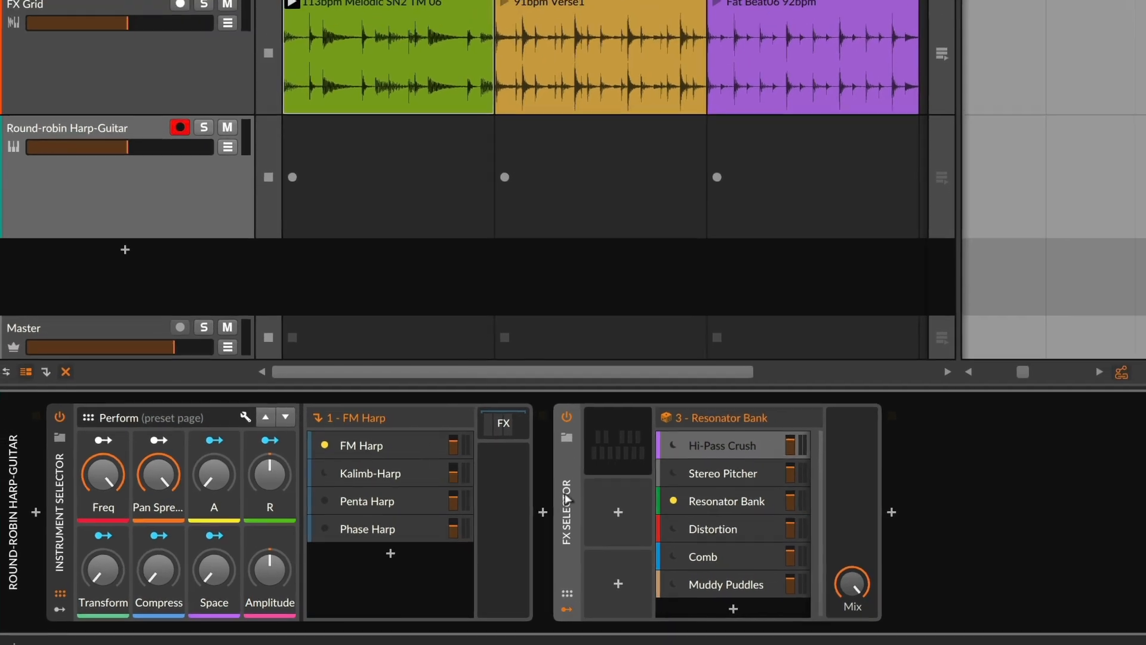
- Place the harp-guitar track's FX Selector in the feedback FX chain of Delay-1 on the FX Grid track
click(130, 94)
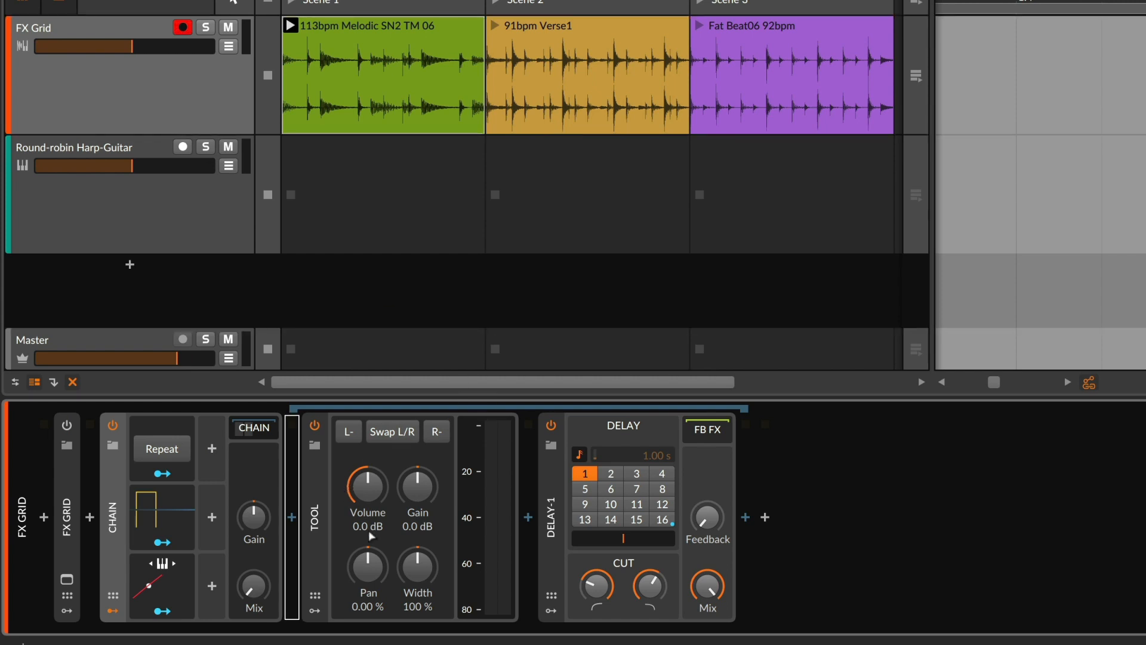
drag(371, 536, 488, 547)
drag(637, 530, 707, 429)
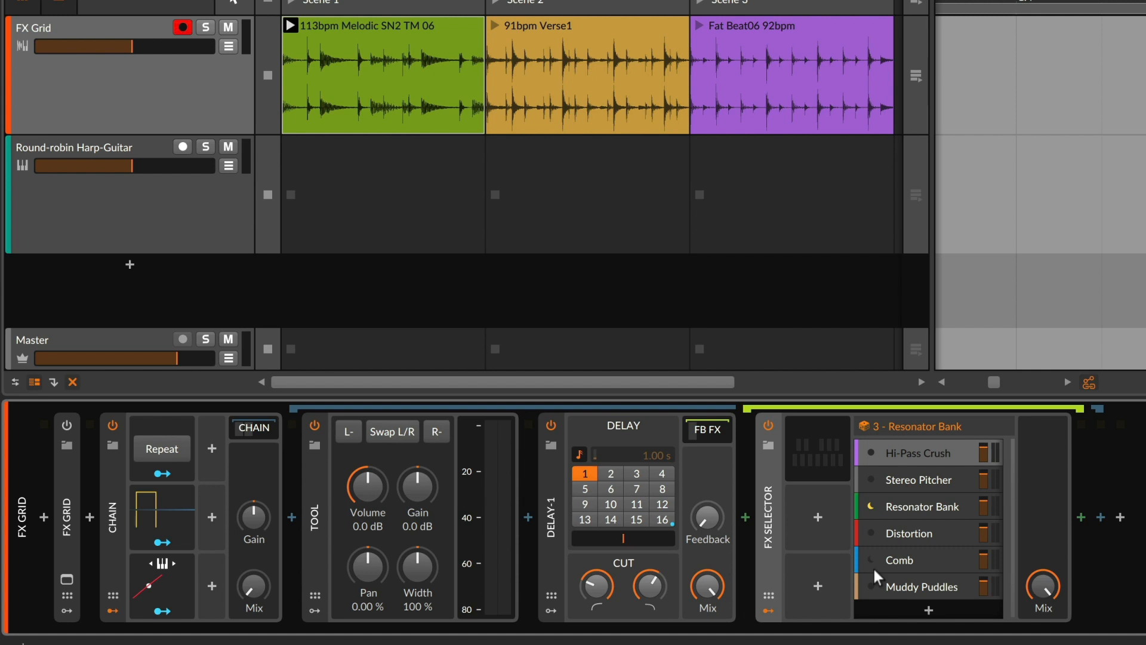
- Audition the repeater over the playing loop with the FX Selector in Delay-1's feedback path
key(space)
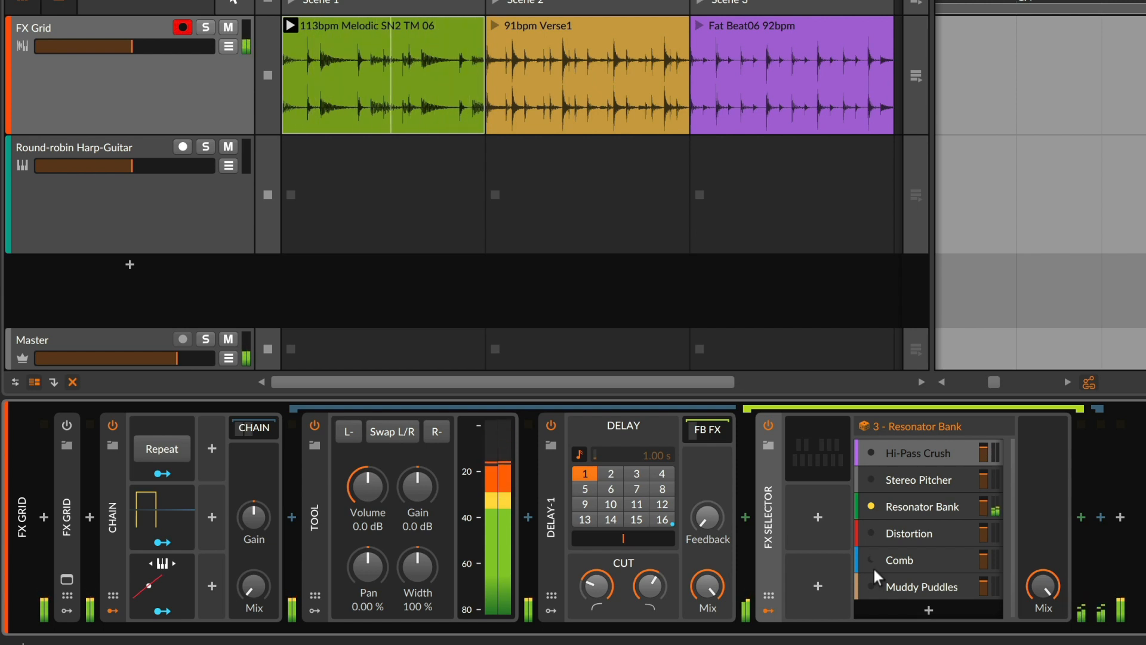
click(872, 567)
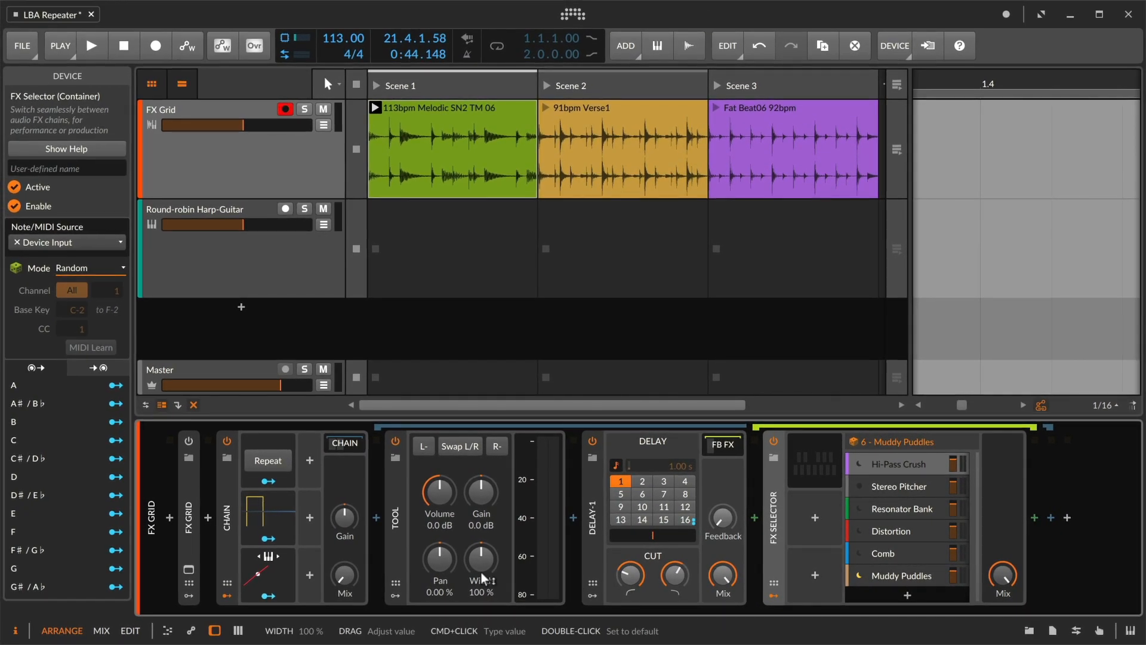
- Add a new layer containing a Flanger to the FX Selector, below Muddy Puddles
click(908, 595)
scroll(1064, 290, down, 4)
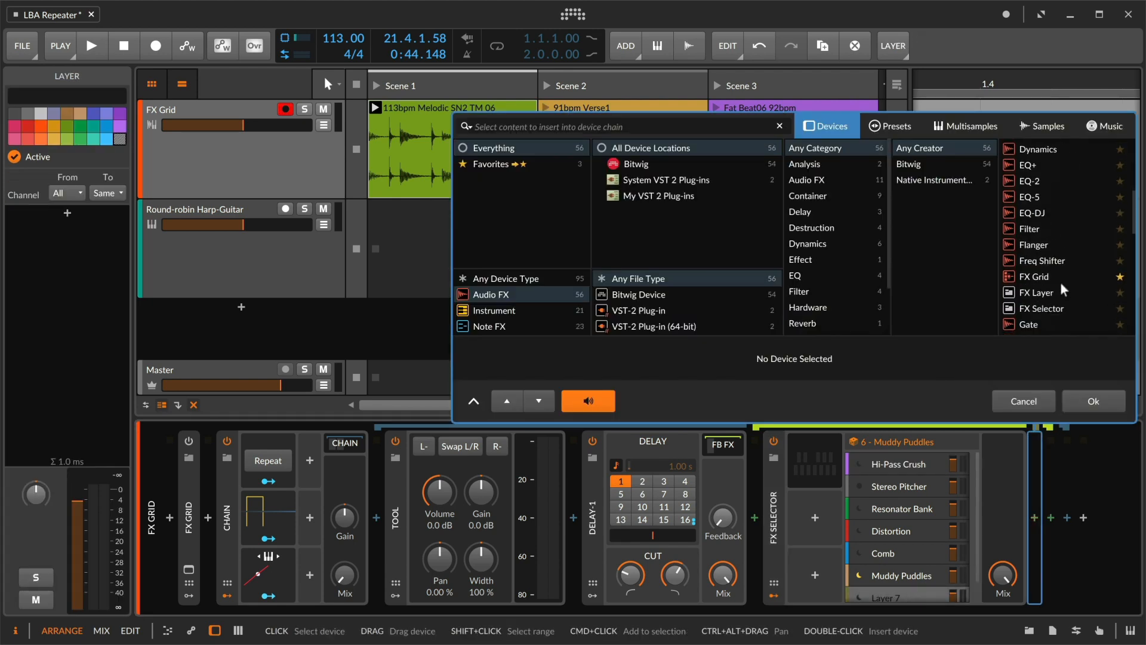
click(1048, 245)
click(1080, 395)
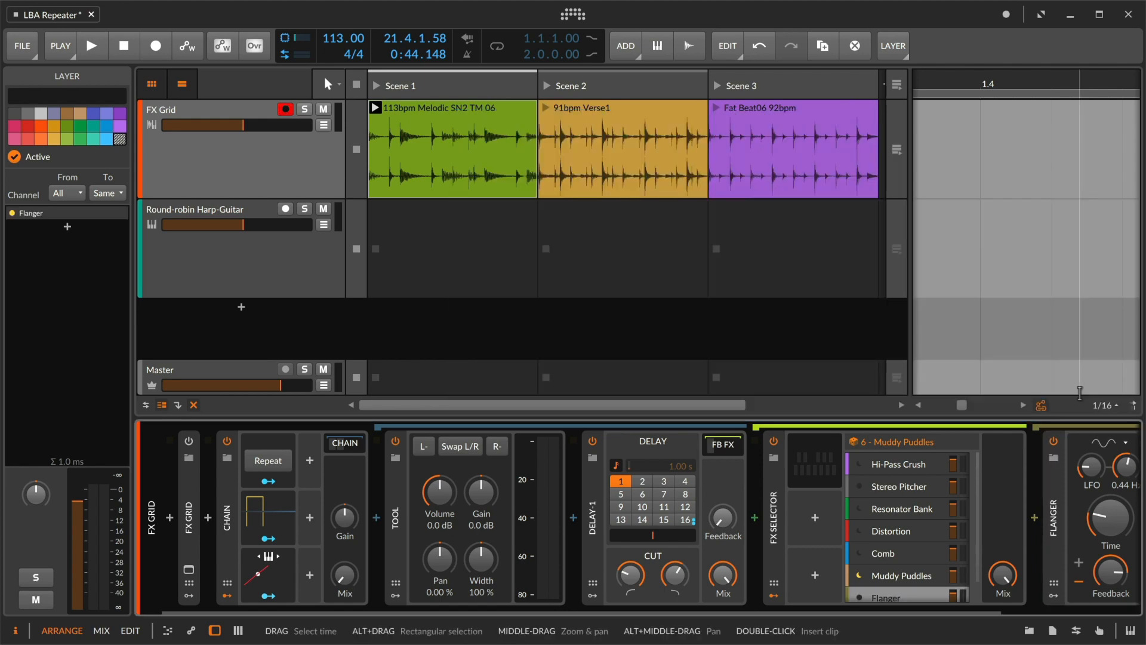
- Load the Ramp Lazers preset into the new Flanger layer and start playback to hear it
click(902, 462)
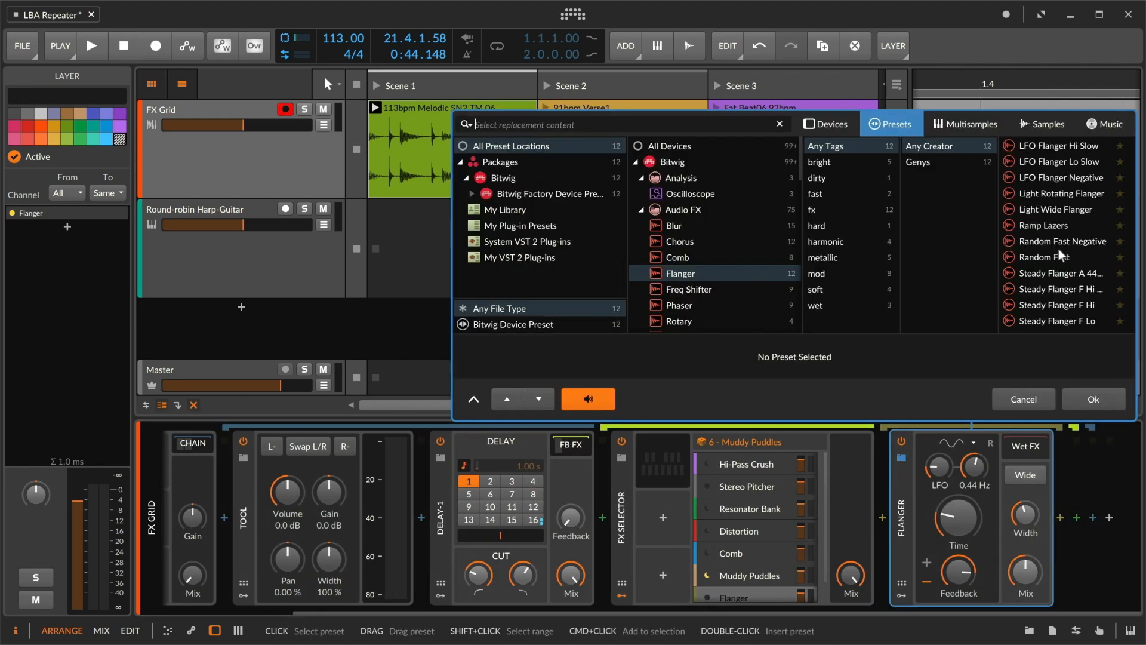
click(1062, 232)
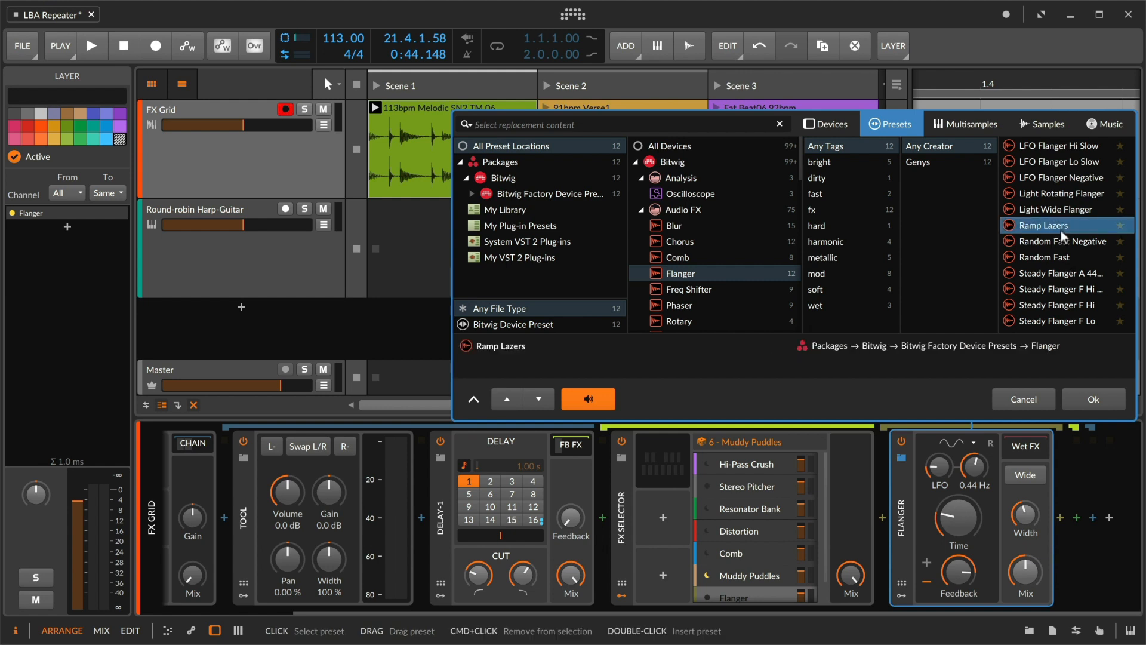
click(1092, 410)
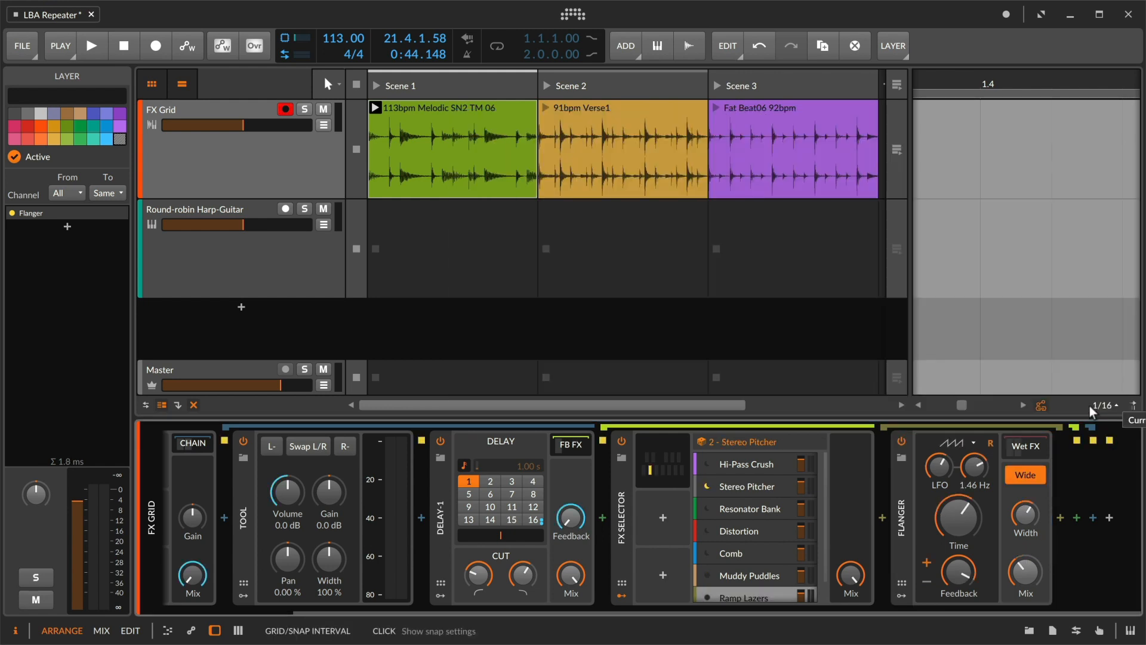
key(space)
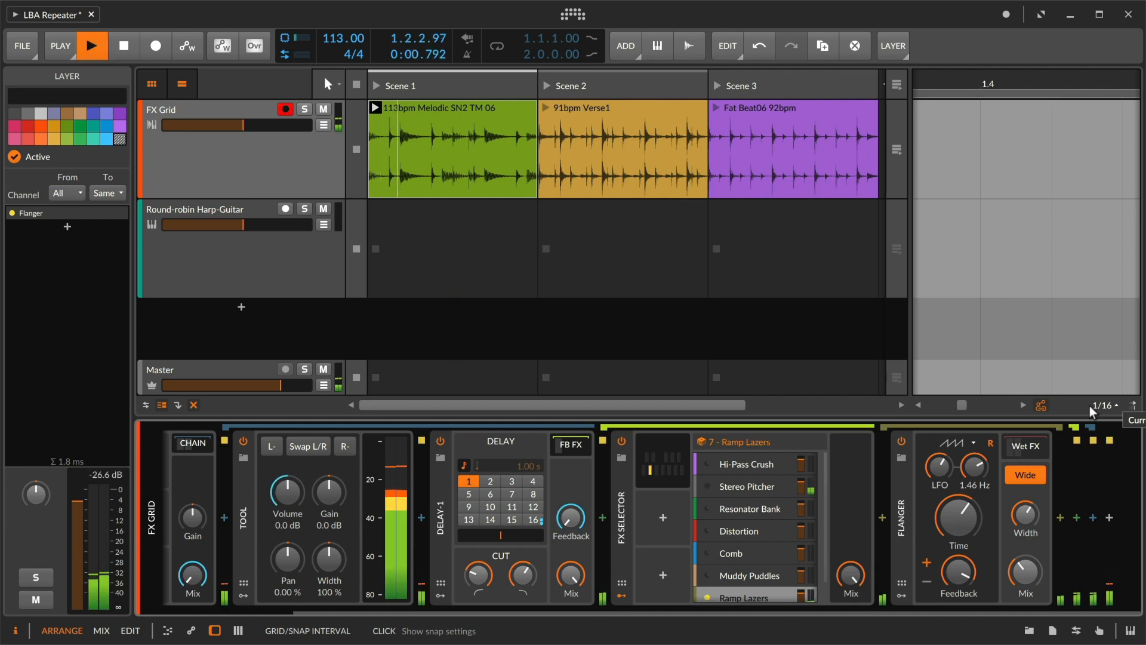